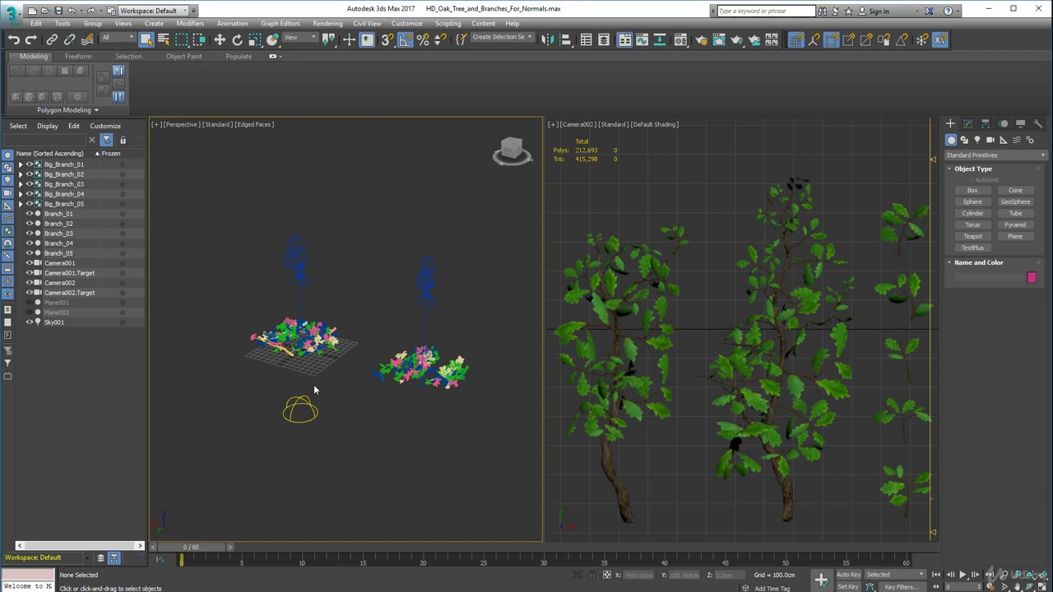
# Step: Move the five directional lights away from the branches, out past the edge of the grid
pyautogui.click(221, 39)
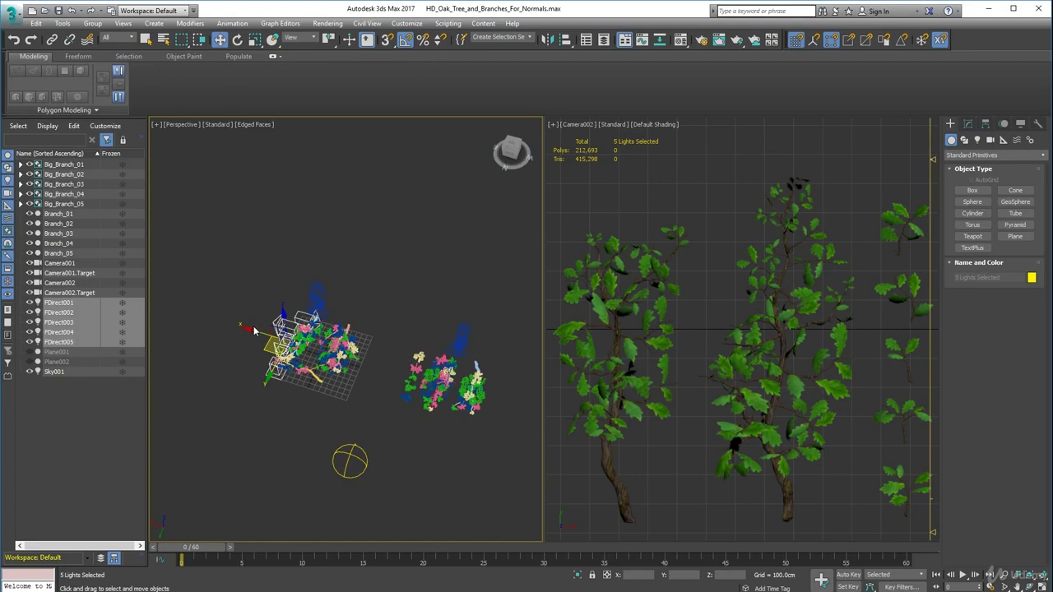
pyautogui.moveTo(249, 326); pyautogui.dragTo(191, 308)
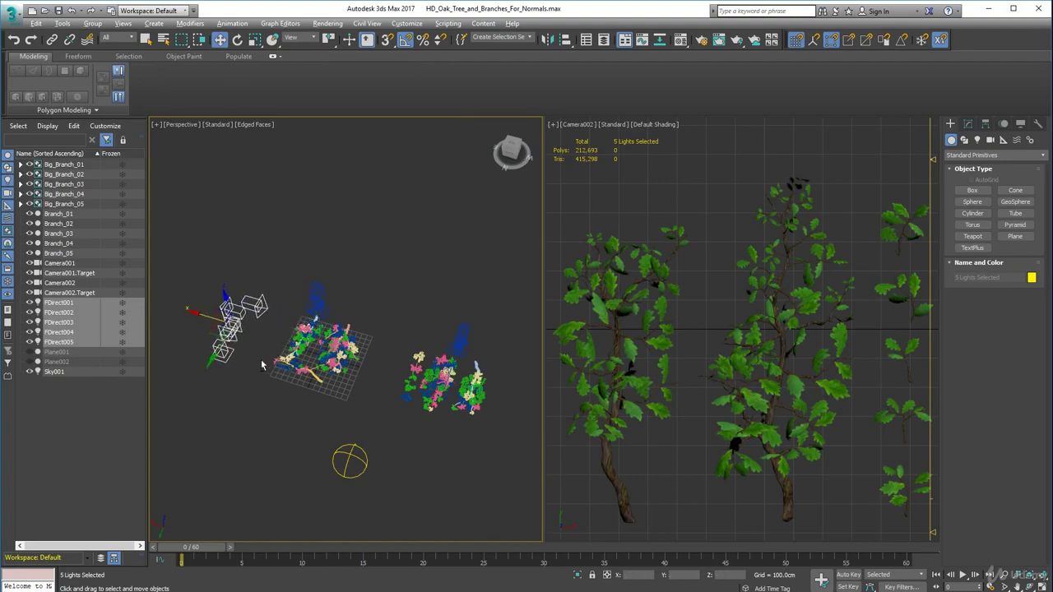
pyautogui.keyDown('alt'); pyautogui.moveTo(255, 354); pyautogui.dragTo(463, 371, button='middle'); pyautogui.keyUp('alt')
pyautogui.click(427, 384)
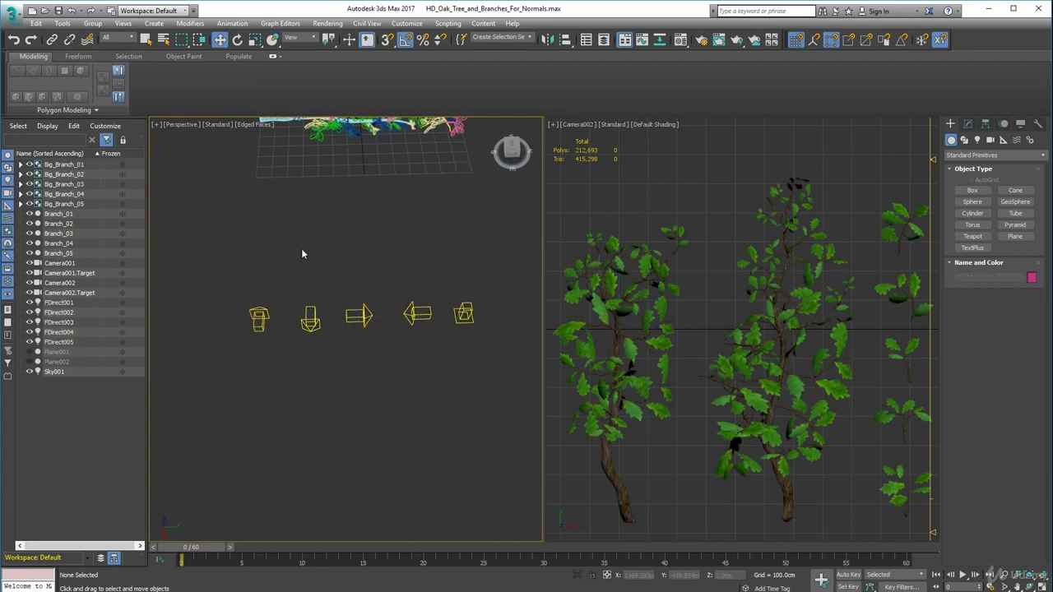
# Step: Inspect the intensity and colour settings of the directional light FDirect001
pyautogui.click(259, 317)
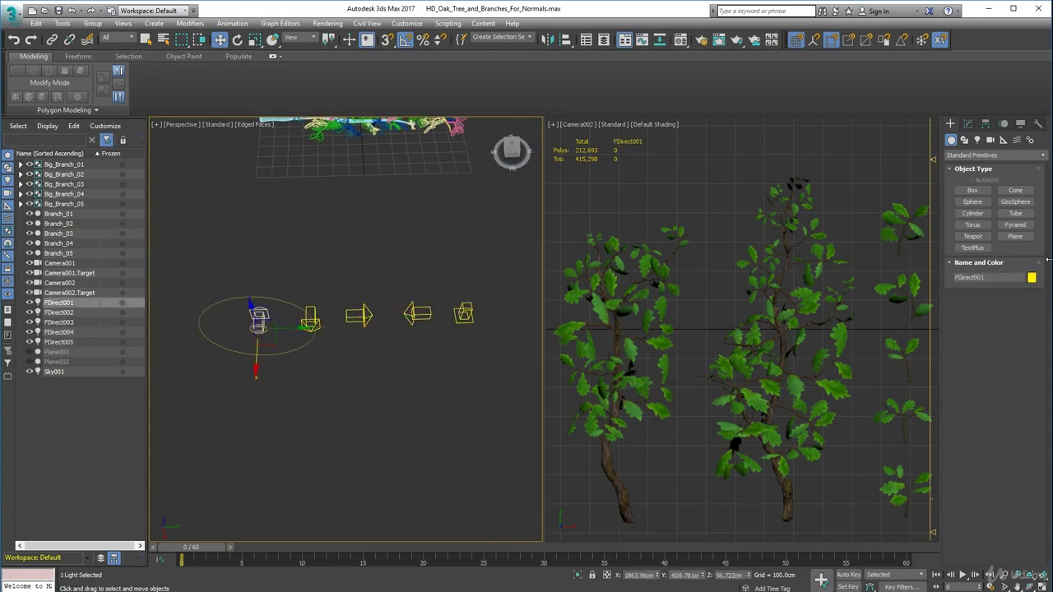
pyautogui.click(967, 123)
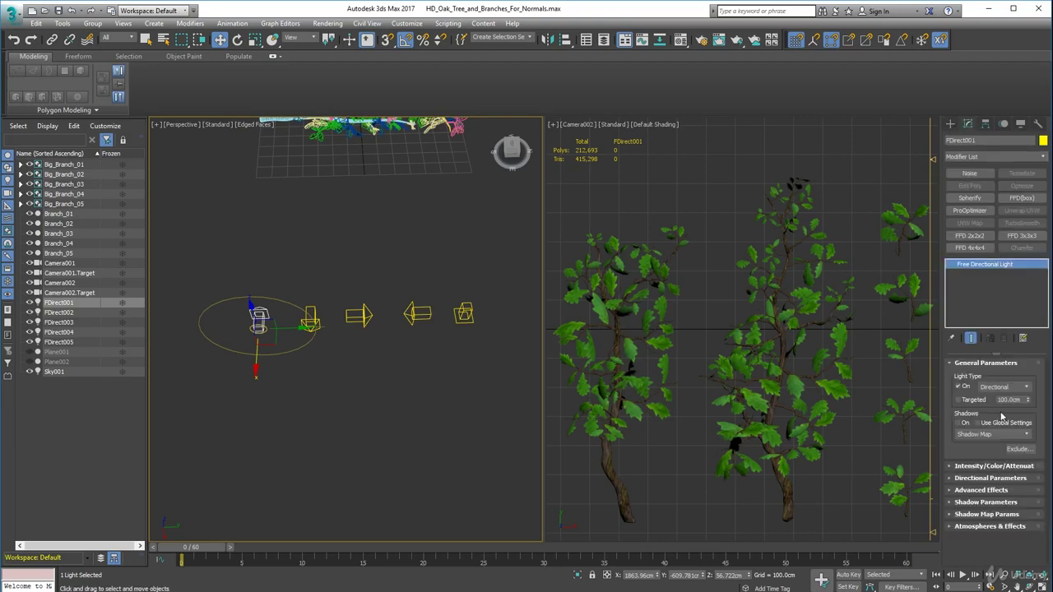
pyautogui.click(962, 466)
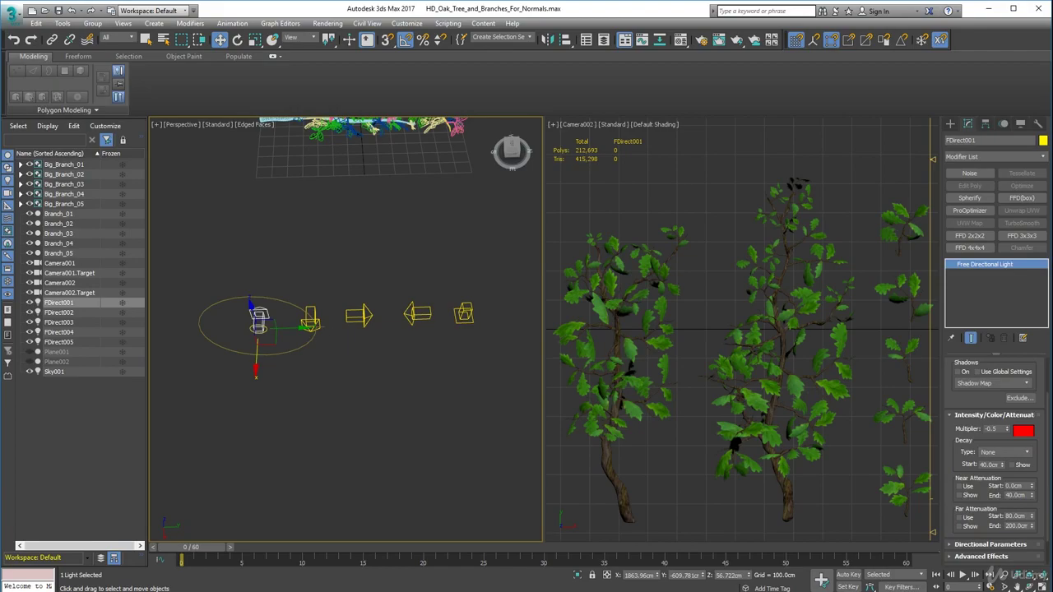
# Step: Switch to the browser and read the bencloward.com instructions for setting up directional lights to render a normal map in 3ds Max
pyautogui.click(28, 164)
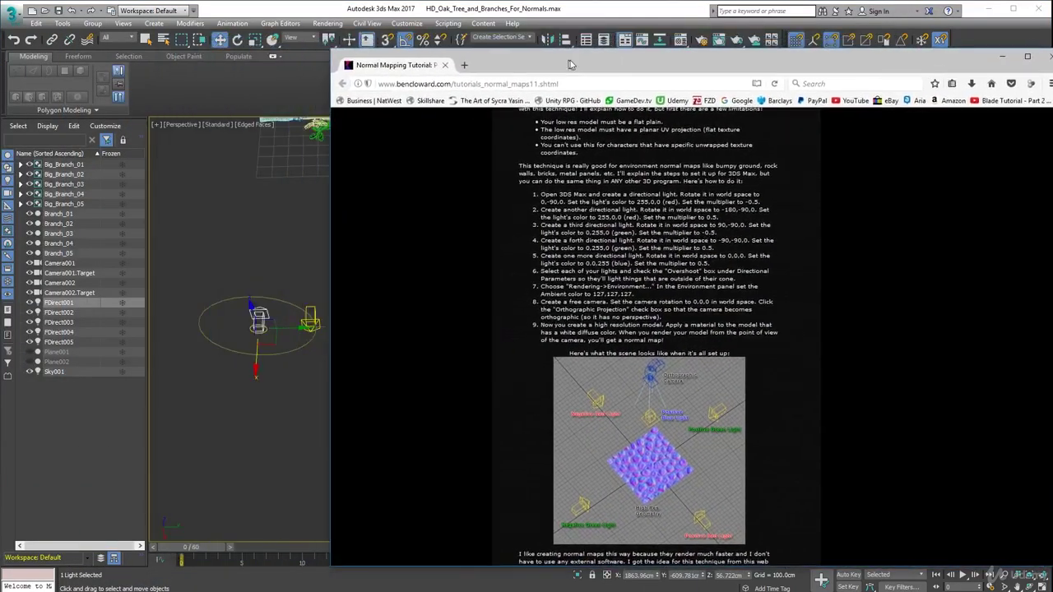
pyautogui.moveTo(570, 60); pyautogui.dragTo(478, 64)
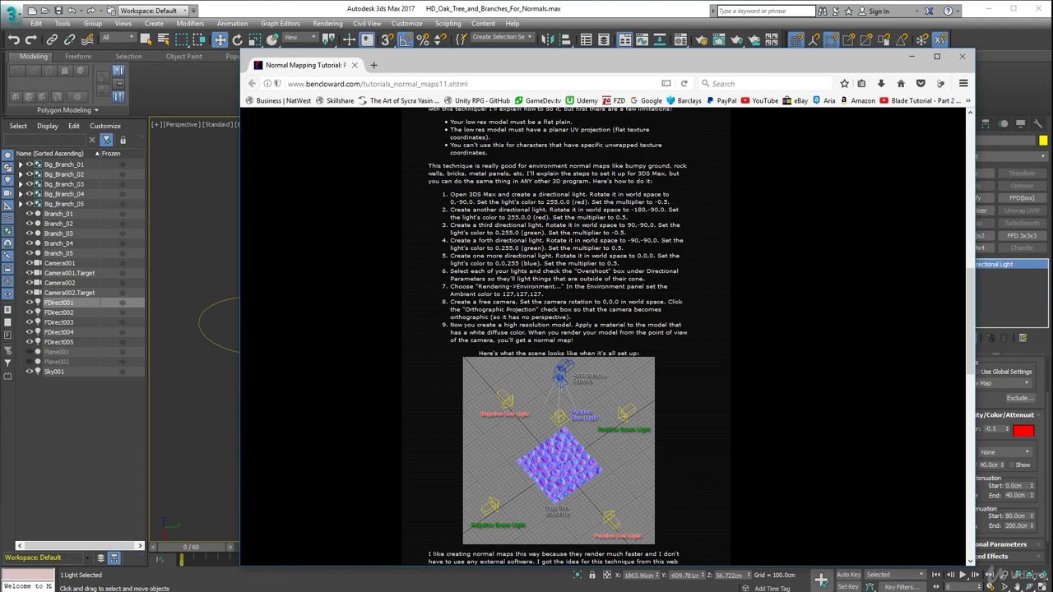
pyautogui.scroll(3, 418, 216)
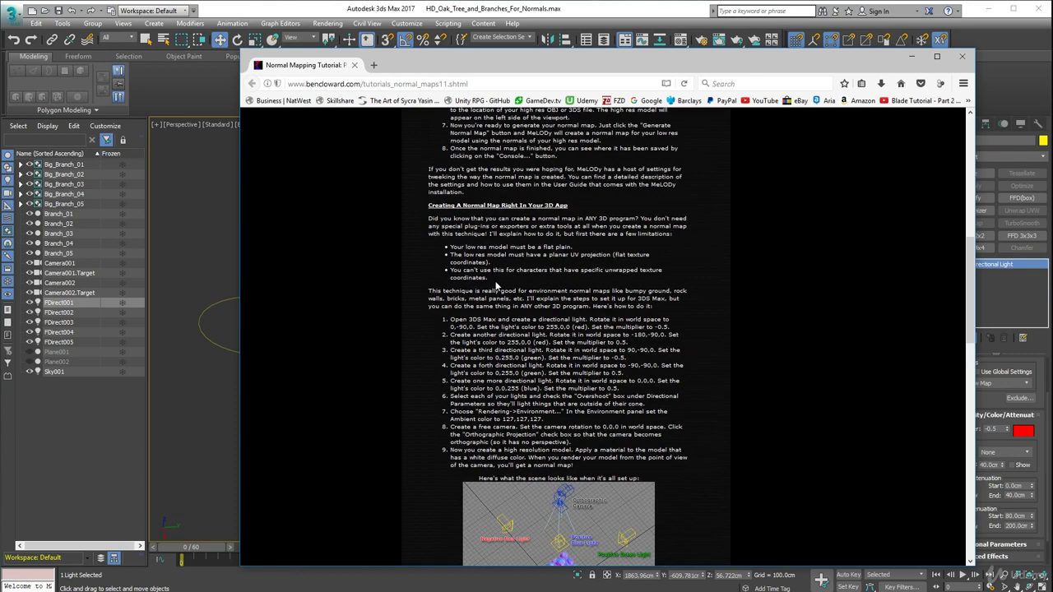
pyautogui.scroll(-5, 565, 372)
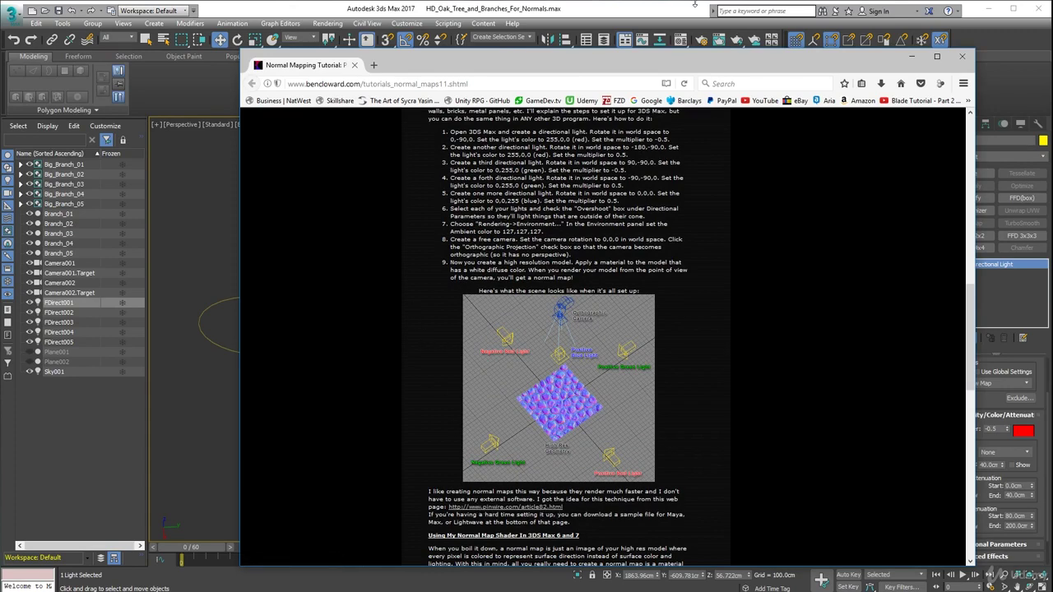
pyautogui.moveTo(705, 65); pyautogui.dragTo(0, 66)
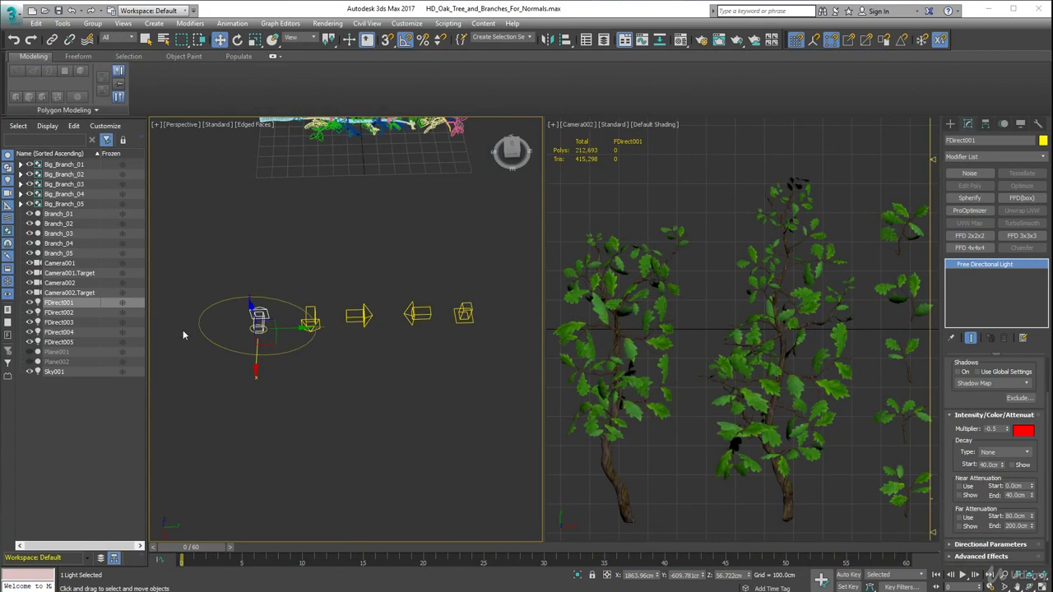
# Step: Inspect the parameters of the directional light FDirect005 and view how the five lights are oriented relative to the branches
pyautogui.click(453, 389)
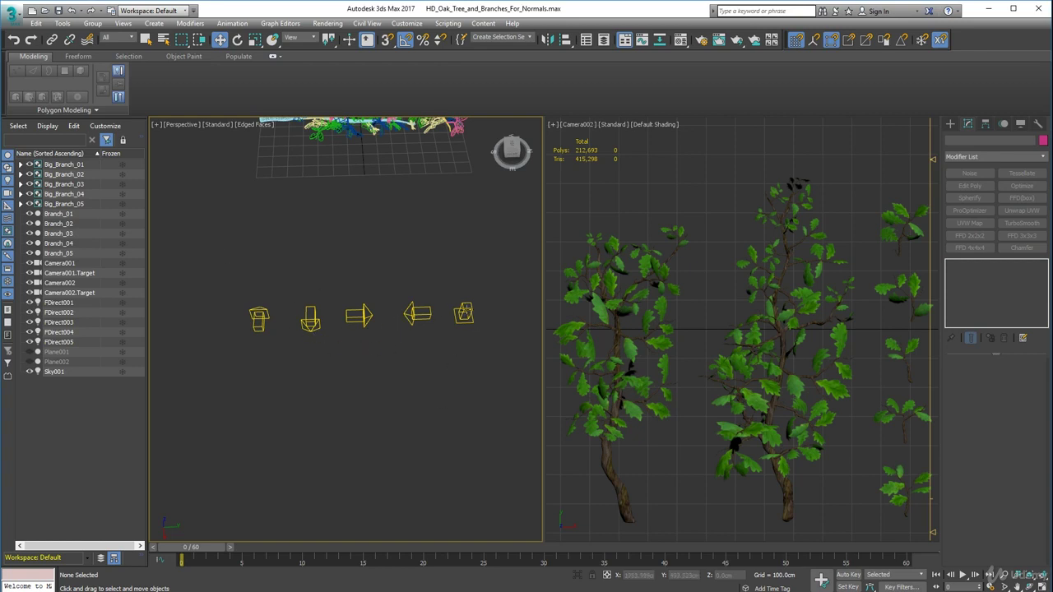
pyautogui.click(465, 313)
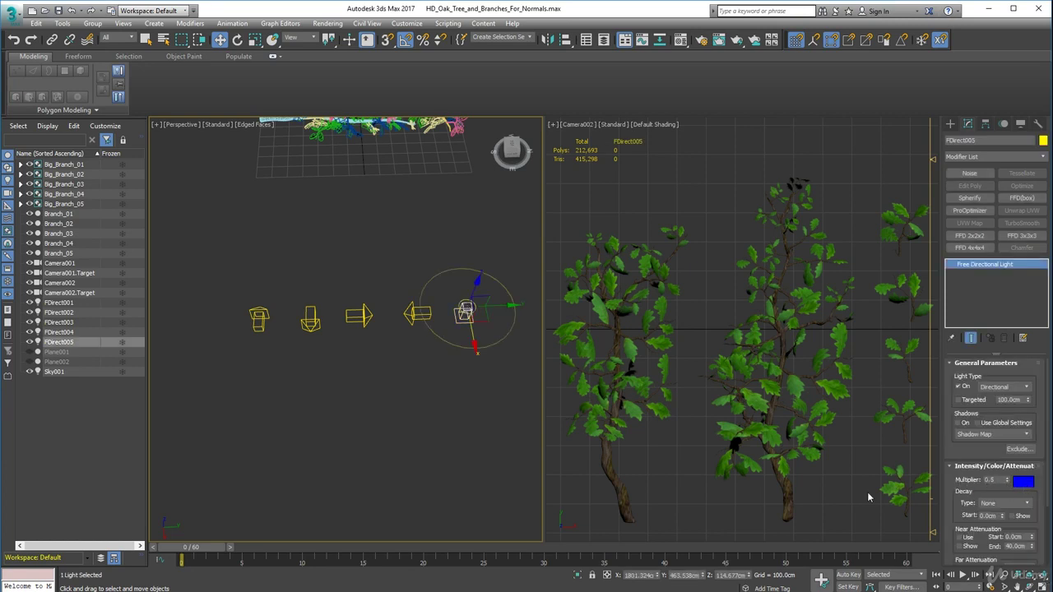
pyautogui.keyDown('alt'); pyautogui.moveTo(399, 376); pyautogui.dragTo(228, 418, button='middle'); pyautogui.keyUp('alt')
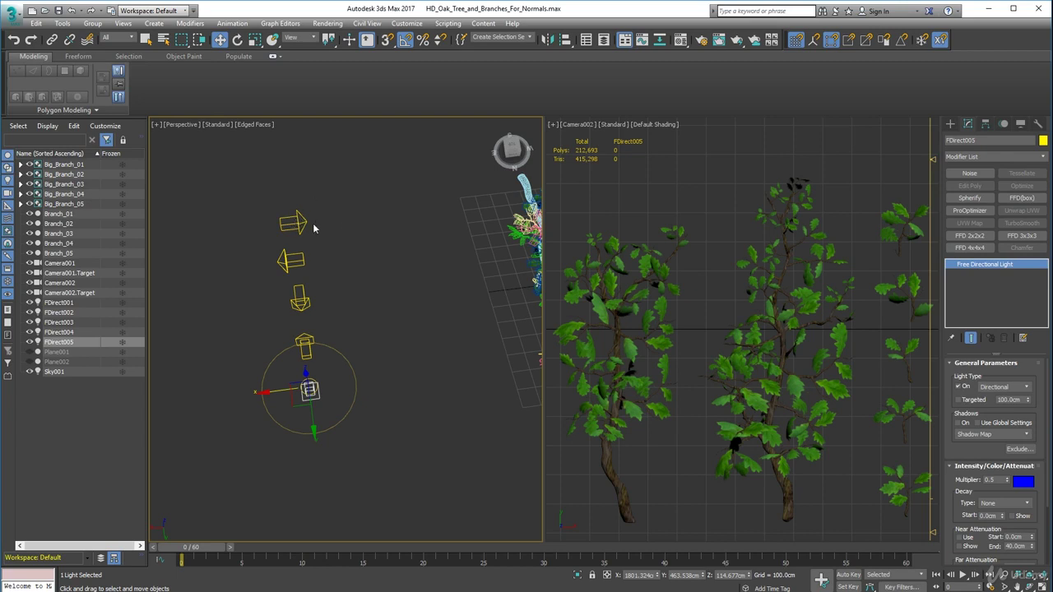
pyautogui.press('alt')
pyautogui.moveTo(425, 376); pyautogui.dragTo(404, 371, button='middle')
pyautogui.scroll(-5, 336, 320)
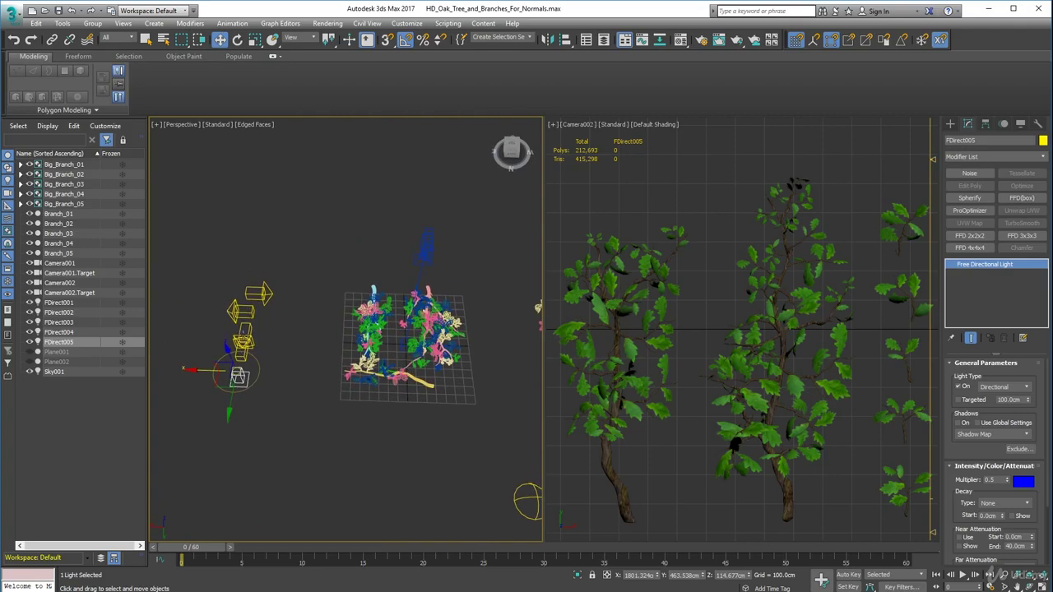
# Step: Select all five directional lights and move them slightly farther away from the branches
pyautogui.moveTo(211, 309); pyautogui.dragTo(293, 450)
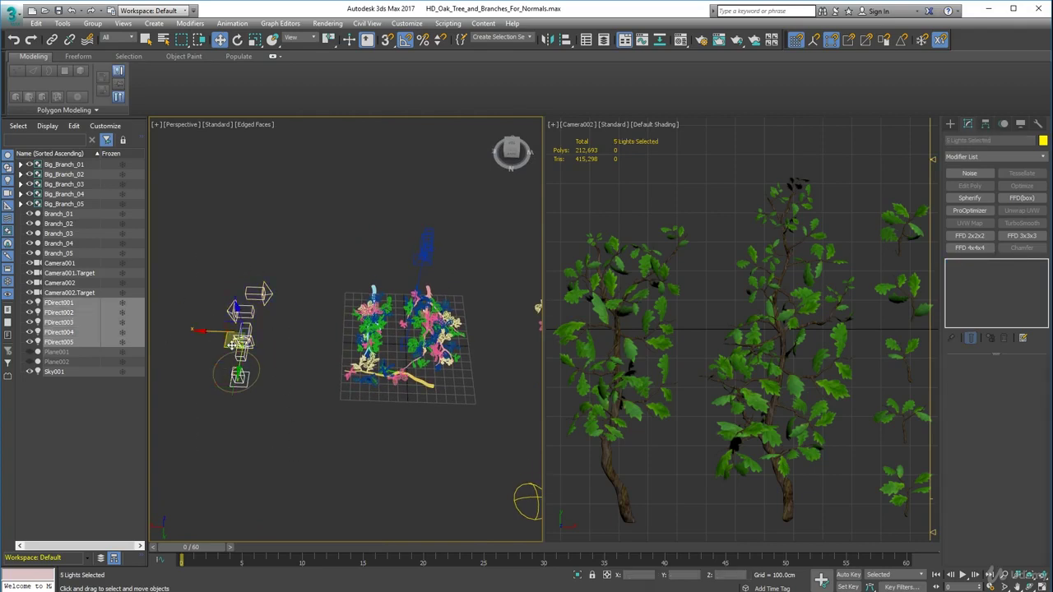
pyautogui.moveTo(236, 338); pyautogui.dragTo(181, 366)
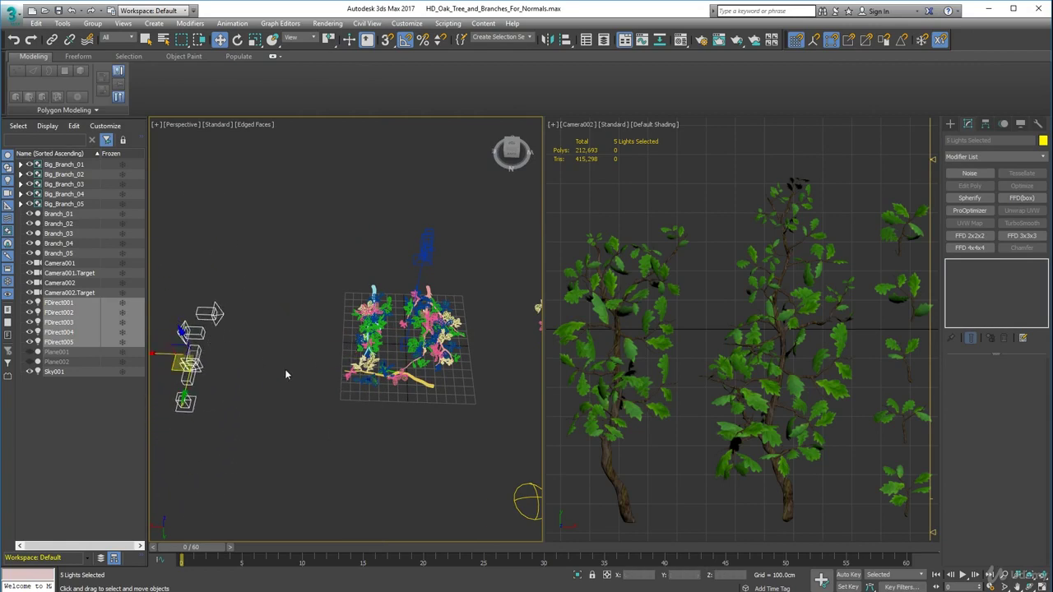
pyautogui.moveTo(171, 364); pyautogui.dragTo(191, 348)
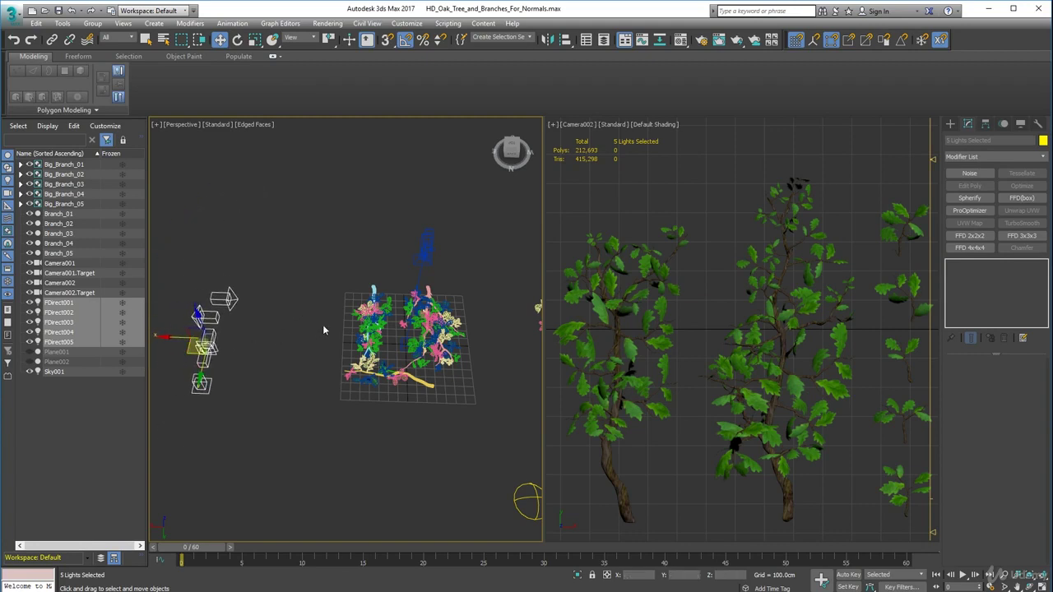
pyautogui.moveTo(323, 330); pyautogui.dragTo(284, 329, button='middle')
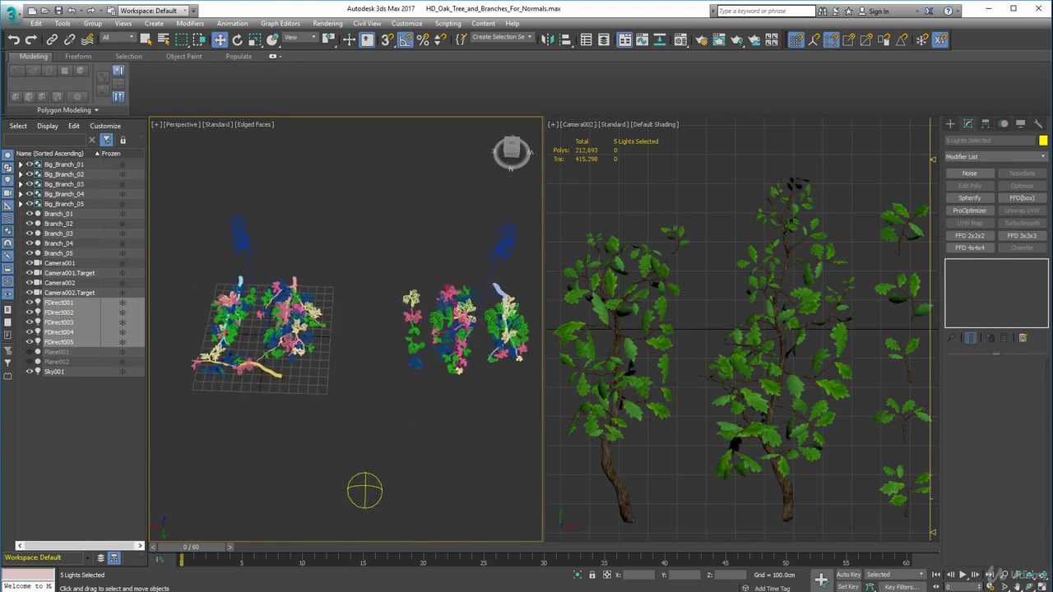
# Step: Save the scene over the existing file HD_Oak_Tree_and_Branches_For_Normals.max in the High_Detail folder
pyautogui.click(13, 14)
pyautogui.click(50, 142)
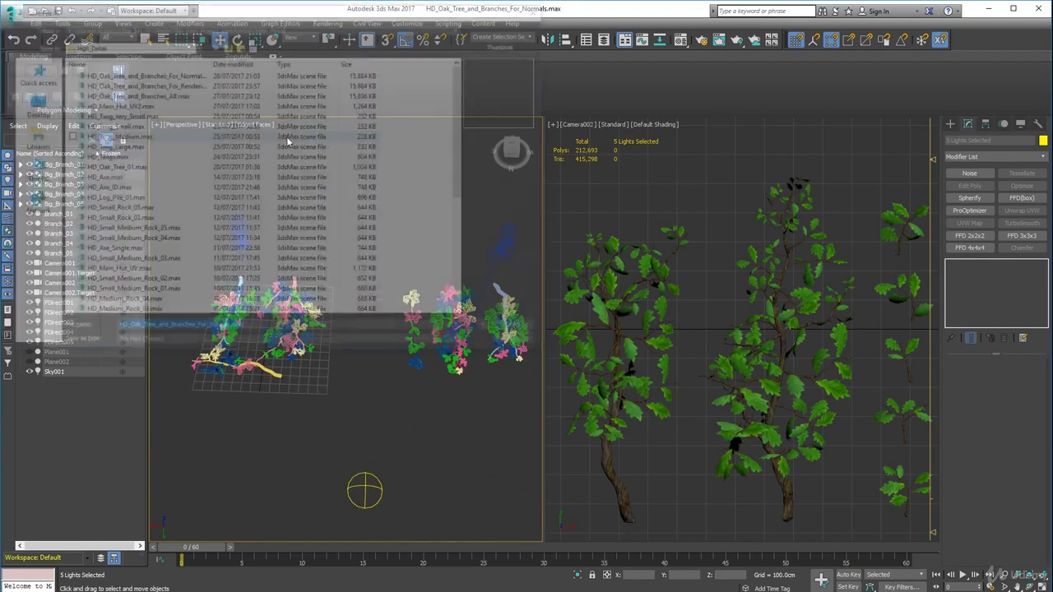
pyautogui.click(152, 76)
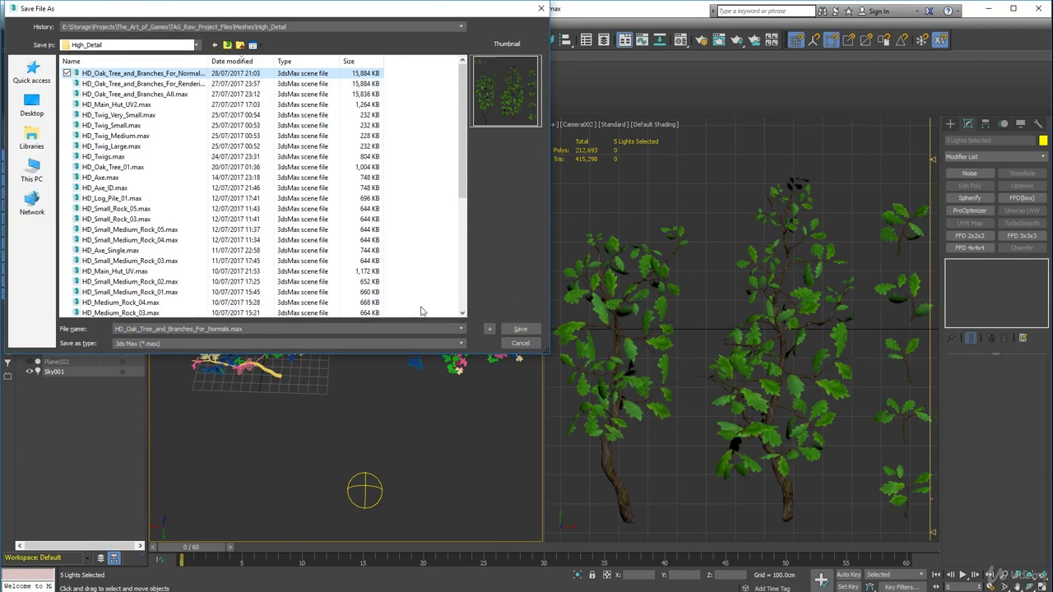
pyautogui.click(520, 329)
pyautogui.click(553, 380)
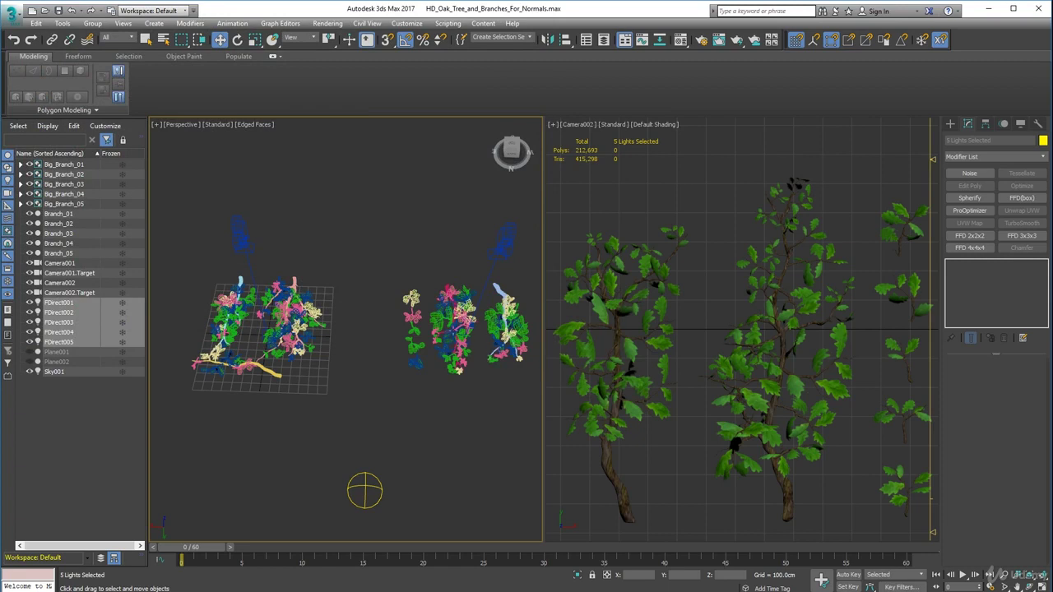
# Step: Turn off the skylight Sky001
pyautogui.click(362, 485)
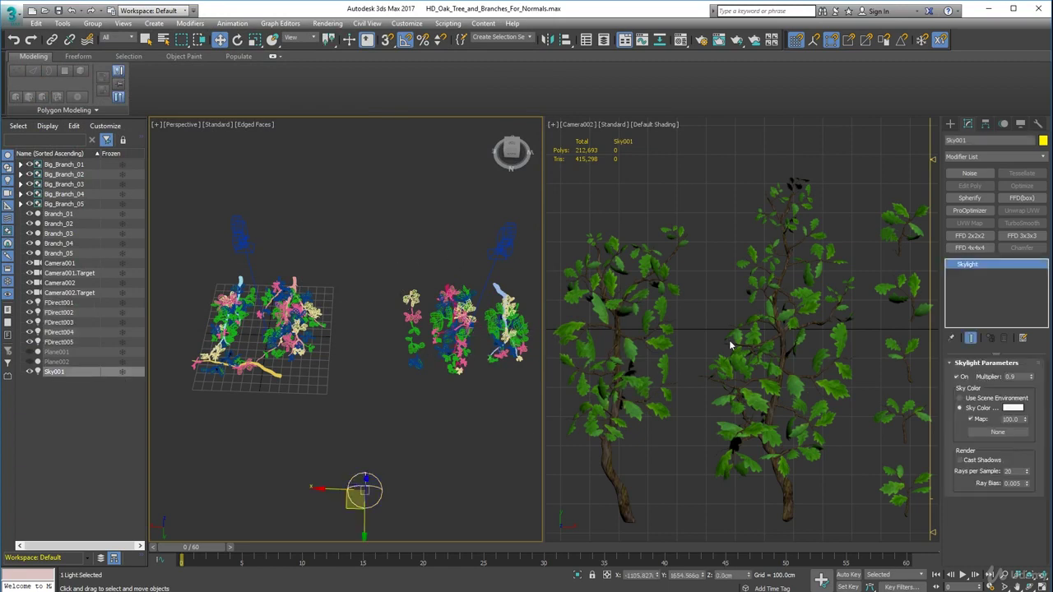
pyautogui.click(959, 376)
pyautogui.moveTo(389, 462); pyautogui.dragTo(299, 452, button='middle')
pyautogui.scroll(3, 299, 453)
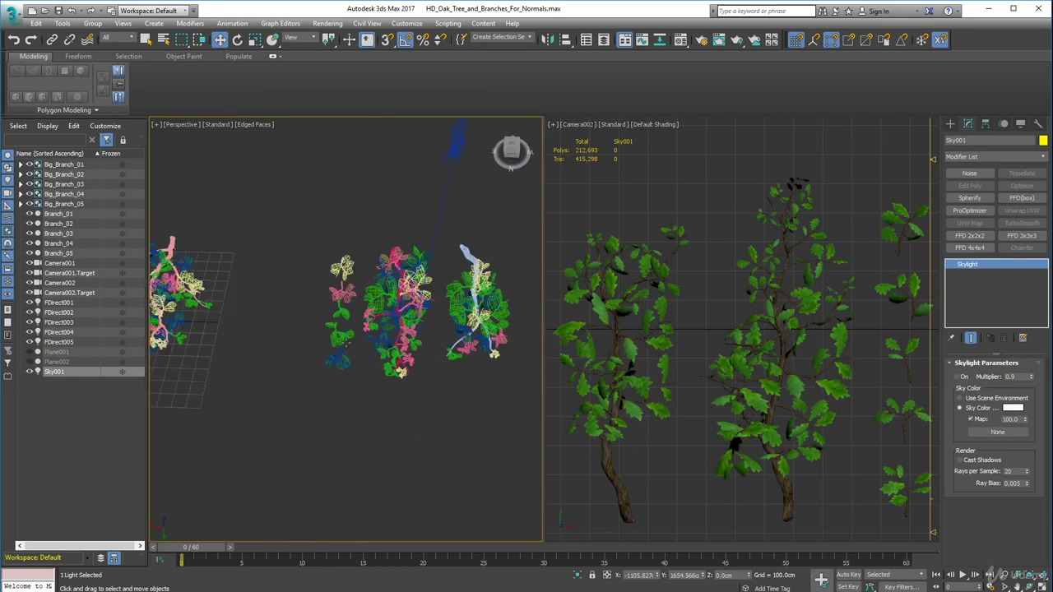
pyautogui.scroll(-3, 410, 369)
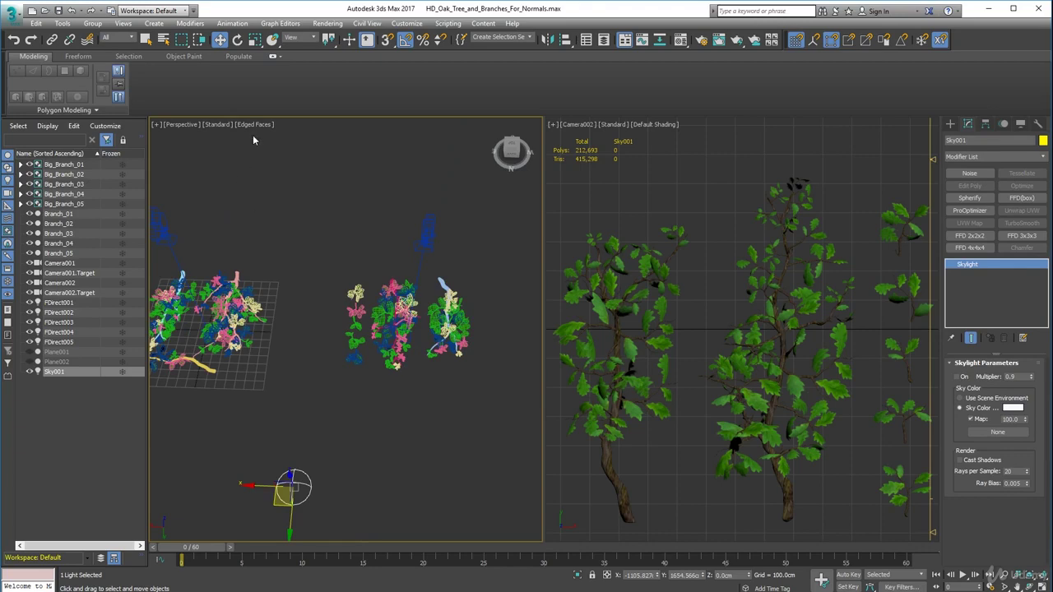
# Step: Set the Perspective viewport to Default Shading and select the Big_Branch_01 group
pyautogui.click(254, 124)
pyautogui.click(275, 236)
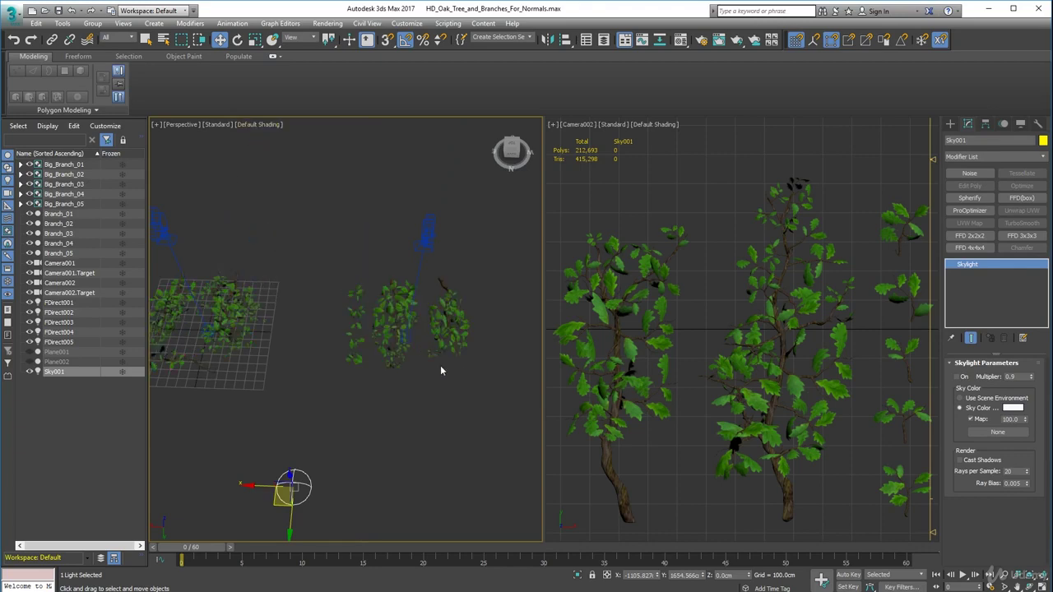
pyautogui.click(441, 356)
pyautogui.scroll(4, 387, 387)
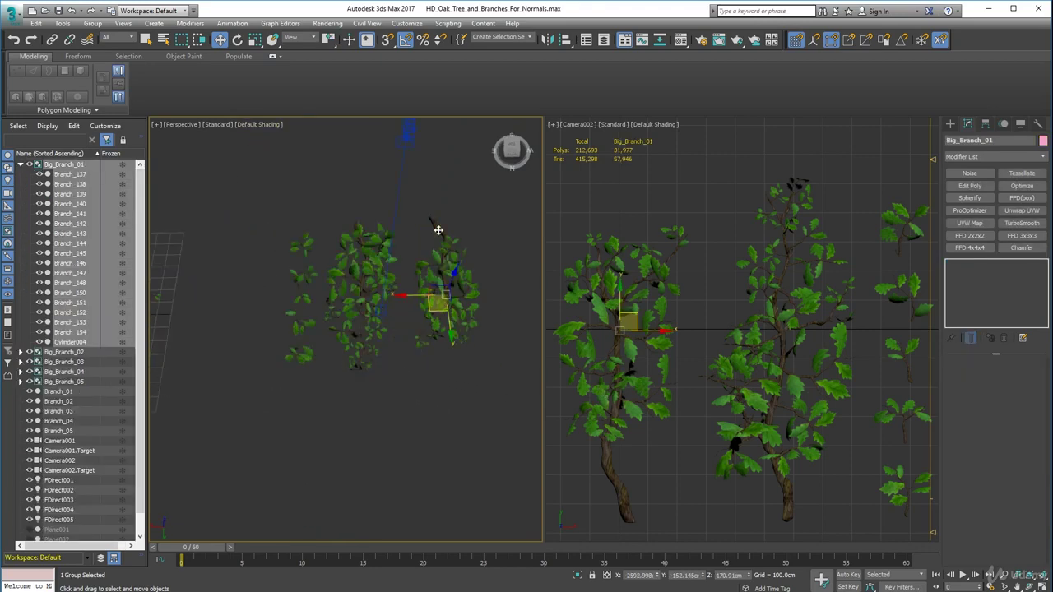
pyautogui.keyDown('alt'); pyautogui.moveTo(451, 379); pyautogui.dragTo(404, 397, button='middle'); pyautogui.keyUp('alt')
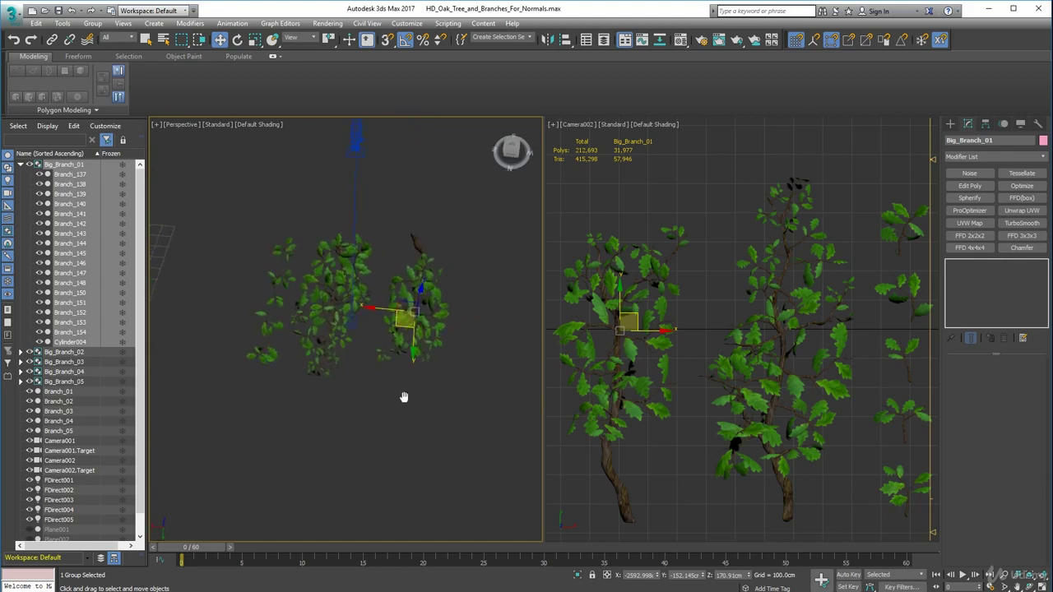
# Step: Remove the Bark.jpg diffuse colour map from the Branch material in the Material Editor
pyautogui.click(681, 40)
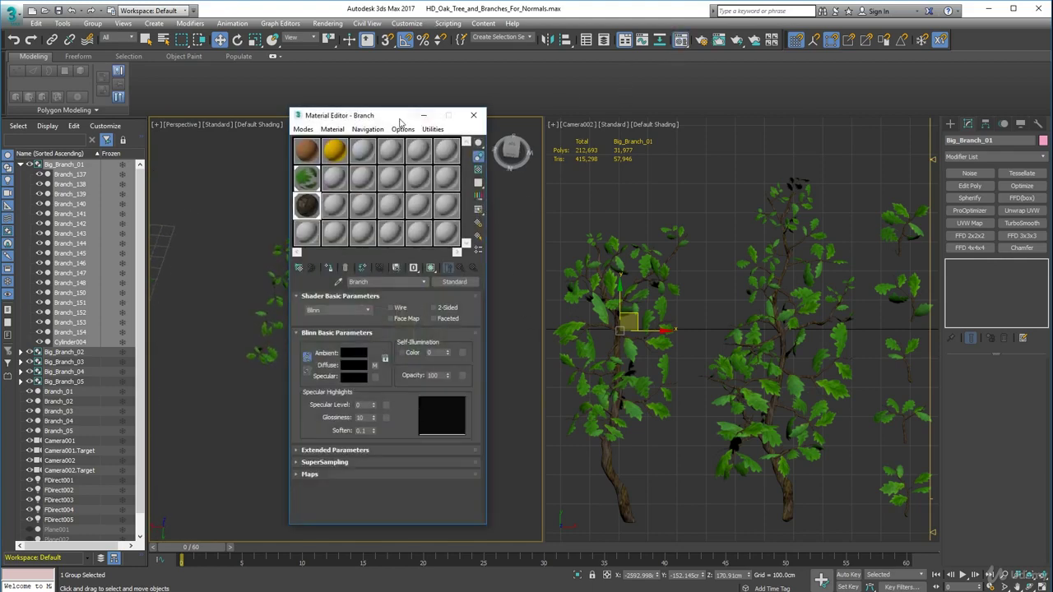
pyautogui.moveTo(399, 117); pyautogui.dragTo(723, 113)
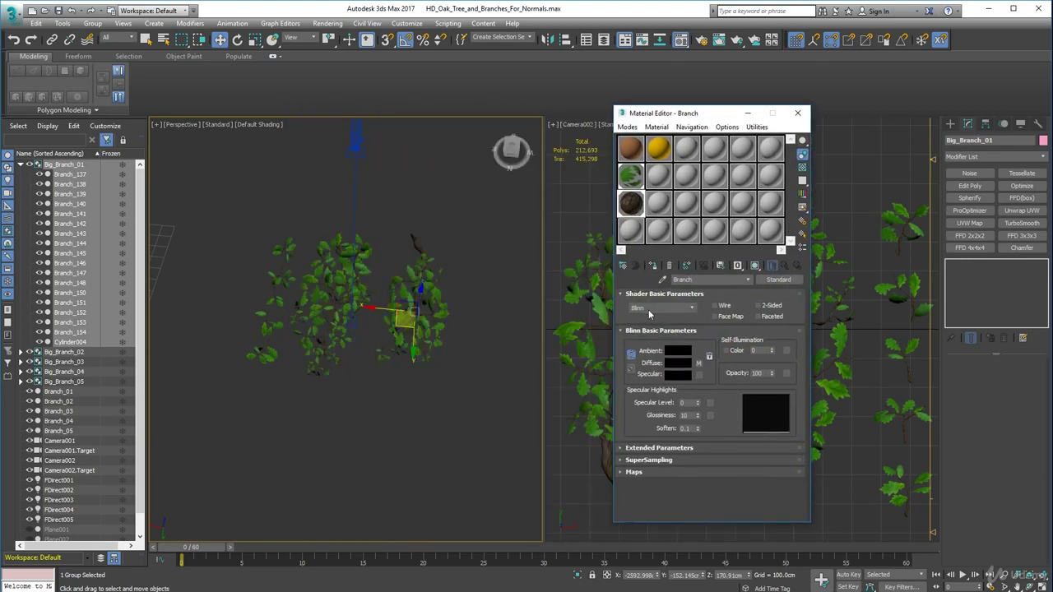
pyautogui.click(646, 473)
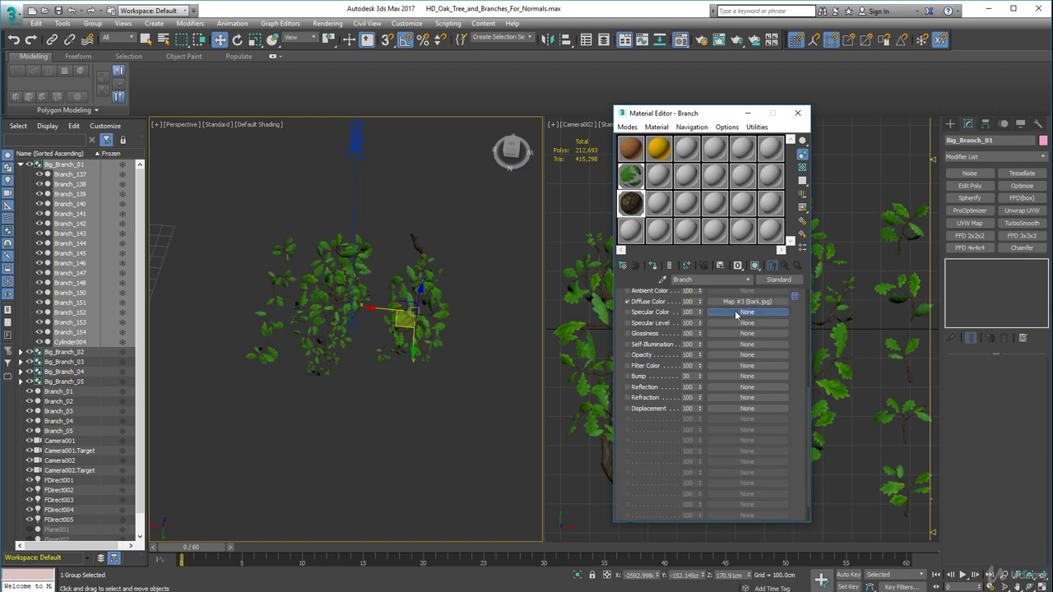
pyautogui.moveTo(736, 315); pyautogui.dragTo(737, 303)
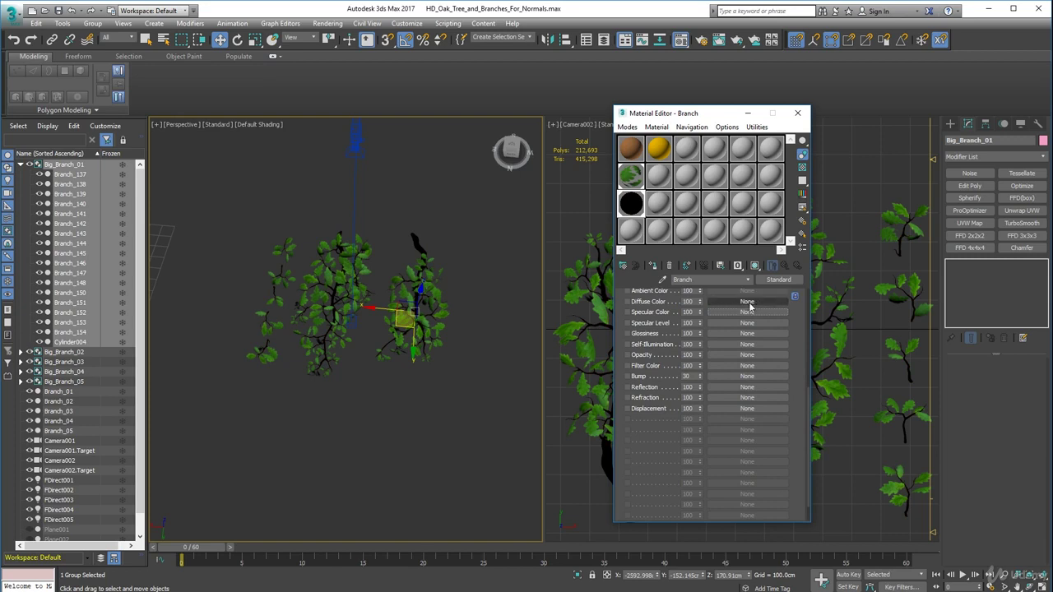
# Step: Set the Branch material's ambient and diffuse colours to white and copy the white to its specular colour
pyautogui.scroll(2, 676, 302)
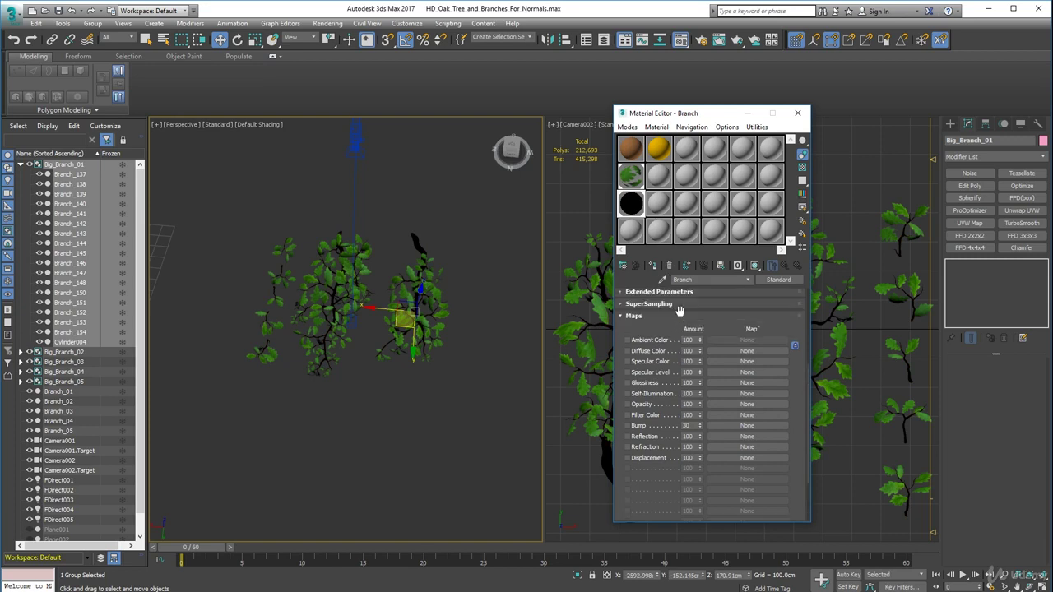
pyautogui.scroll(5, 680, 309)
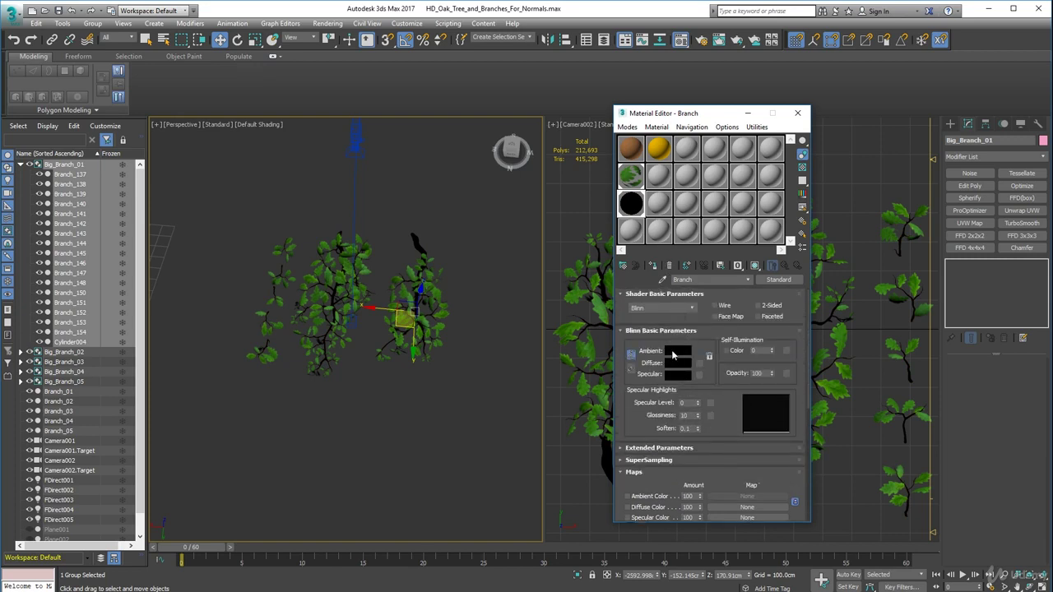
pyautogui.click(674, 354)
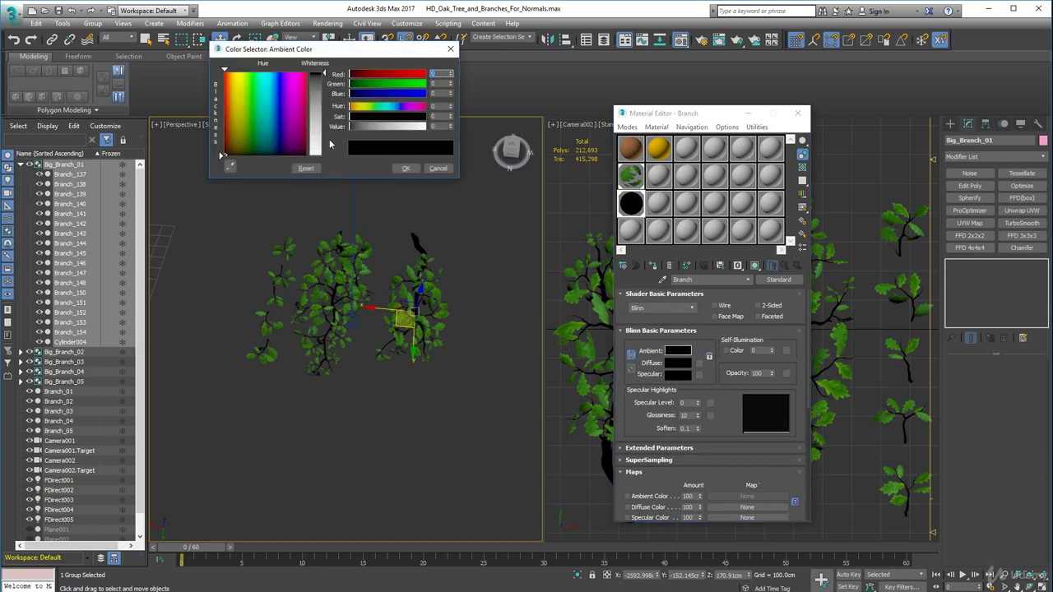
pyautogui.moveTo(313, 145); pyautogui.dragTo(316, 156)
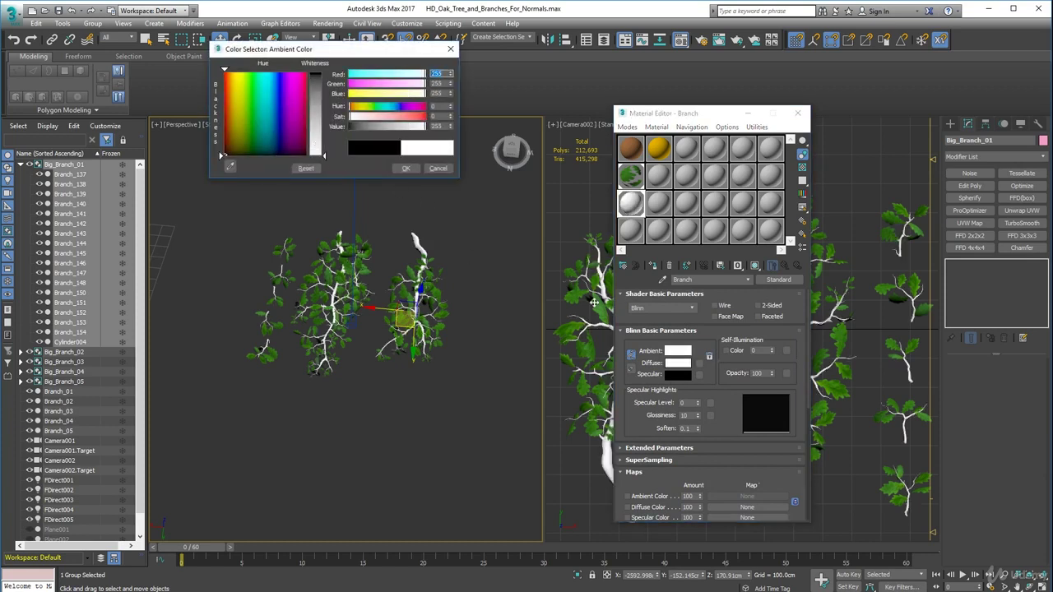
pyautogui.moveTo(668, 350); pyautogui.dragTo(678, 362)
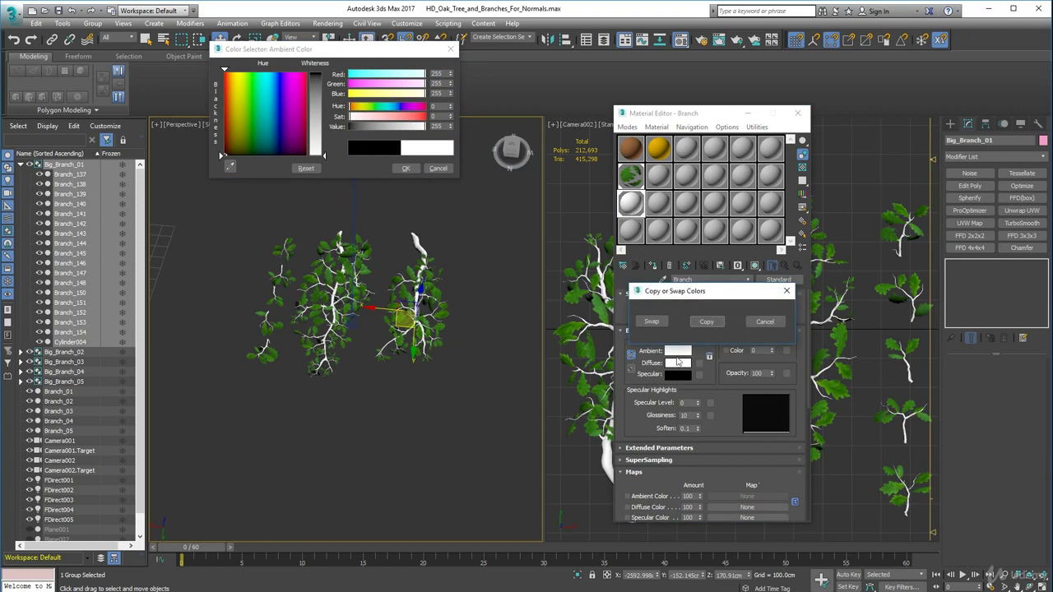
pyautogui.click(706, 321)
pyautogui.click(406, 168)
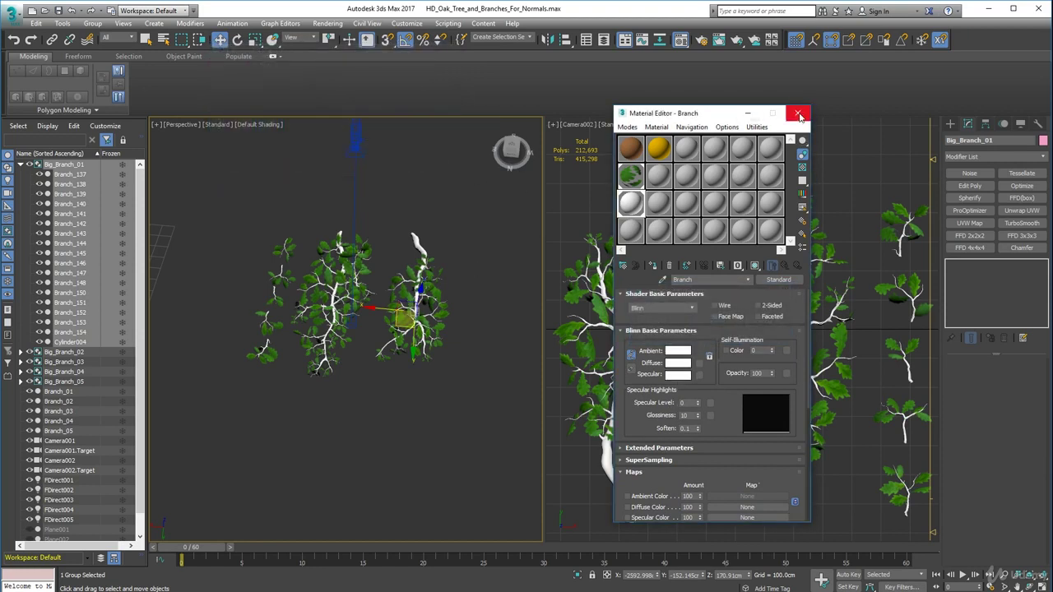
# Step: Remove the Oak_Leaves_Albedo diffuse colour map from the leaf material 07 - Default, keeping its opacity map
pyautogui.click(631, 176)
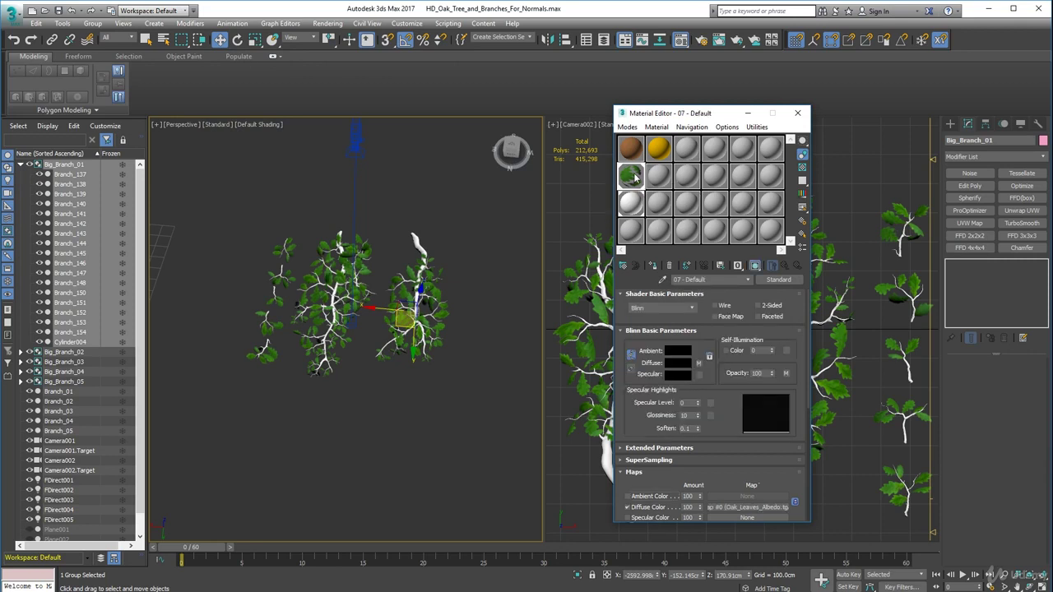
pyautogui.scroll(-2, 705, 464)
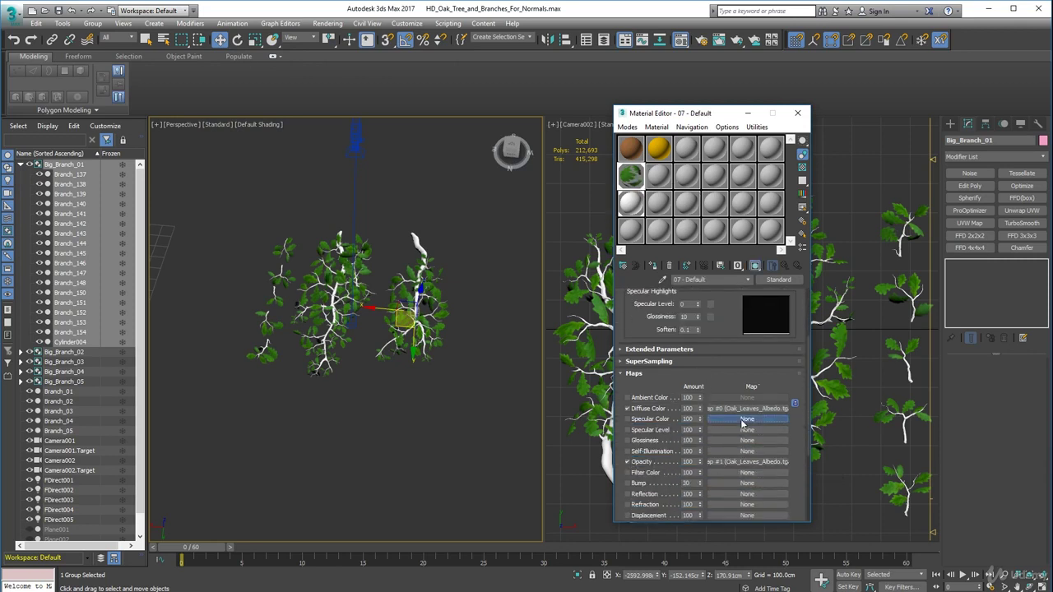
pyautogui.moveTo(745, 419); pyautogui.dragTo(745, 408)
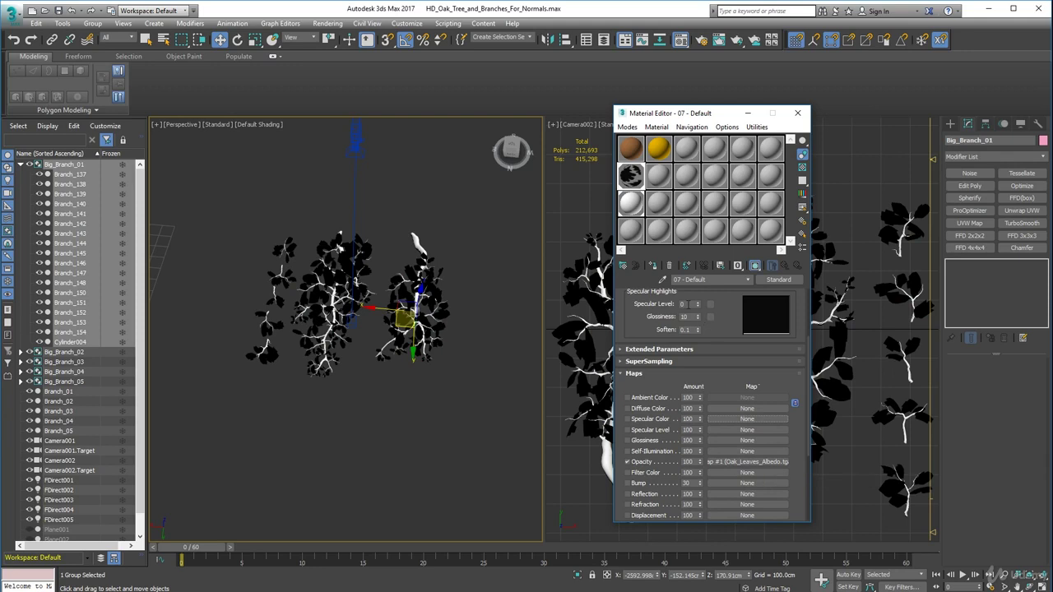
# Step: Set the leaf material's ambient and diffuse colours to white and copy the white to its specular colour
pyautogui.moveTo(728, 338); pyautogui.dragTo(727, 454)
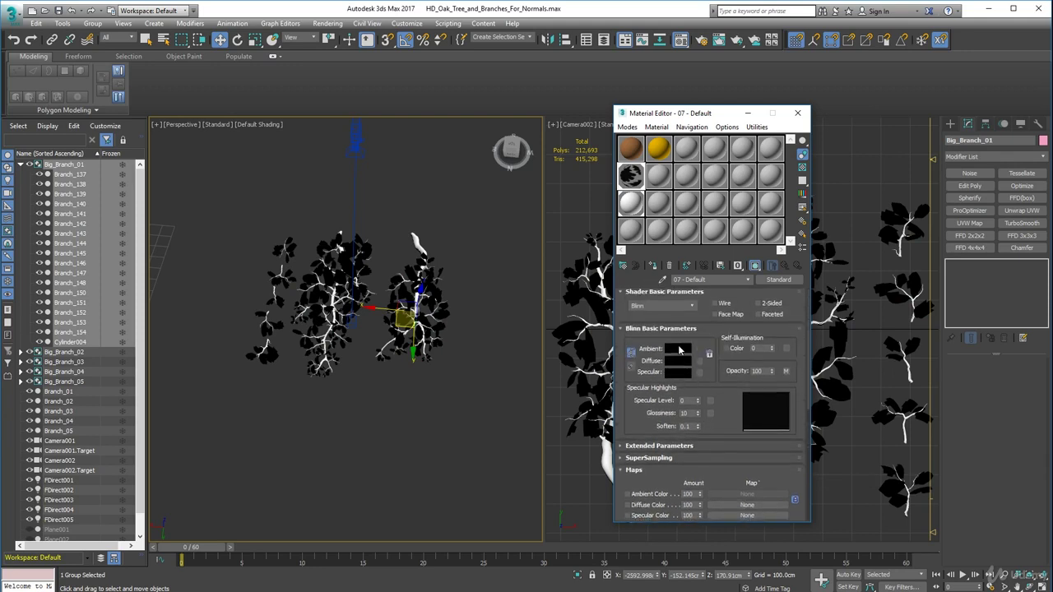
pyautogui.click(680, 350)
pyautogui.moveTo(311, 138); pyautogui.dragTo(316, 158)
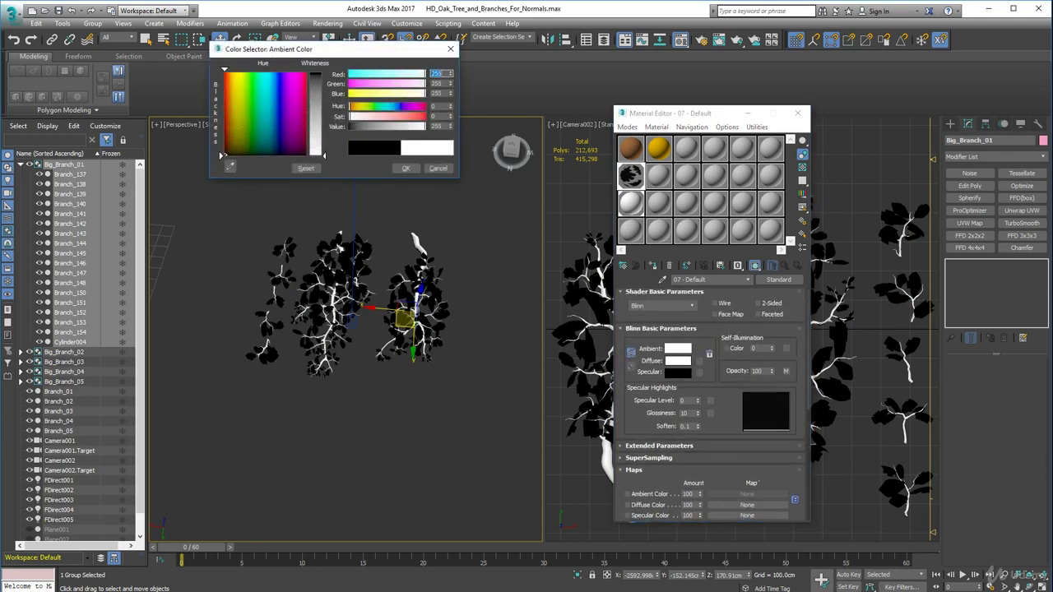
pyautogui.click(406, 168)
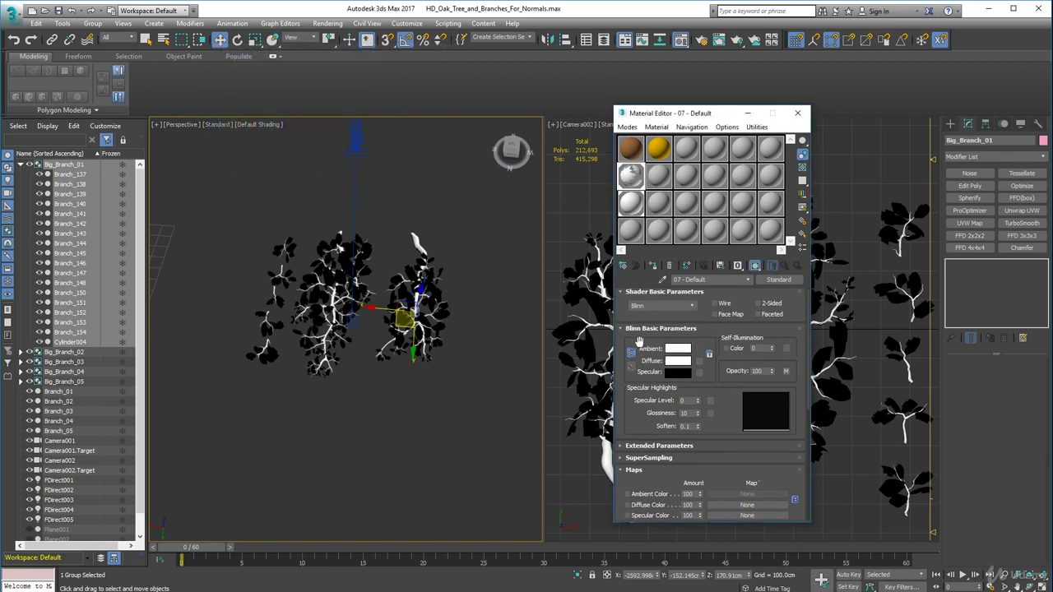
pyautogui.moveTo(677, 360); pyautogui.dragTo(680, 376)
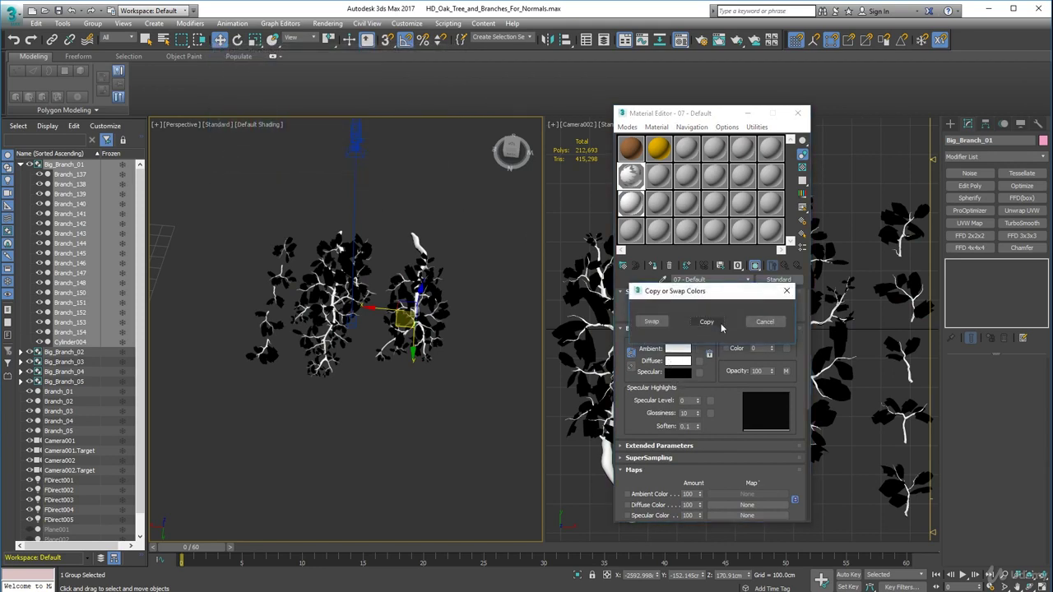
pyautogui.click(720, 320)
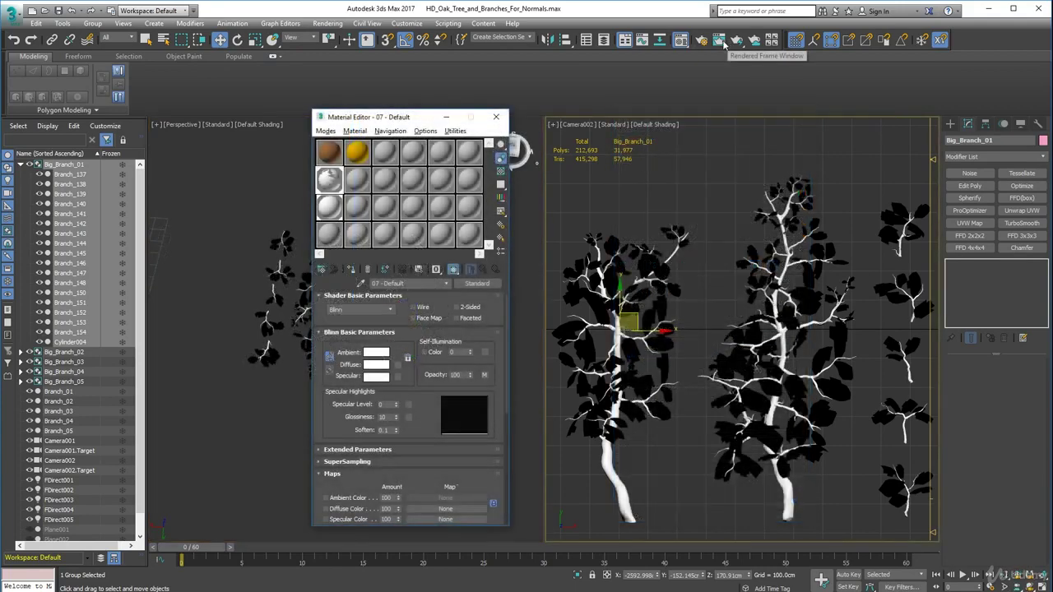
# Step: Render the Camera002 view with the white materials and close the rendered frame
pyautogui.click(720, 41)
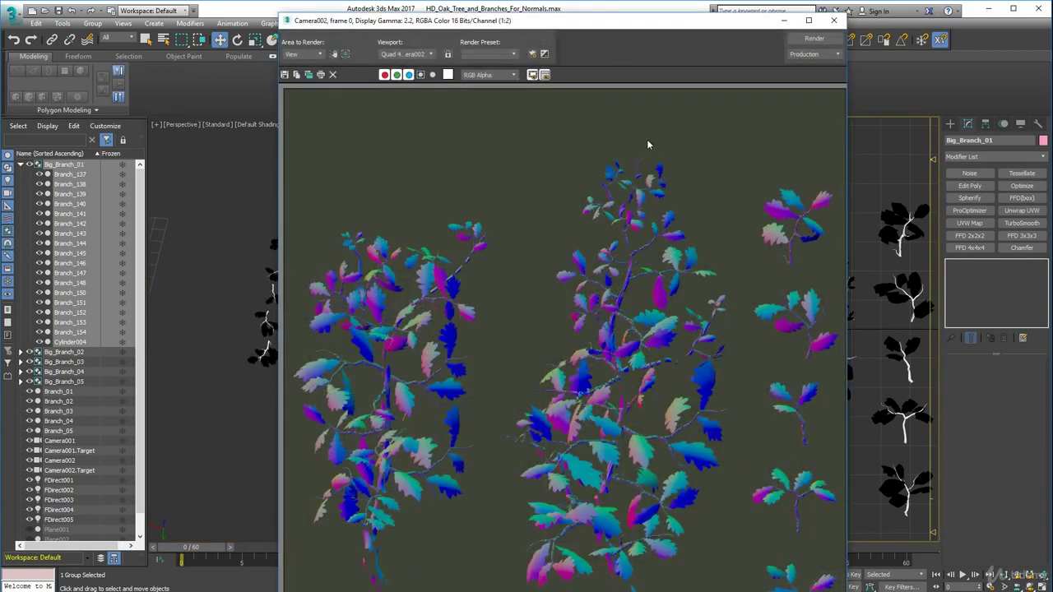
pyautogui.click(814, 39)
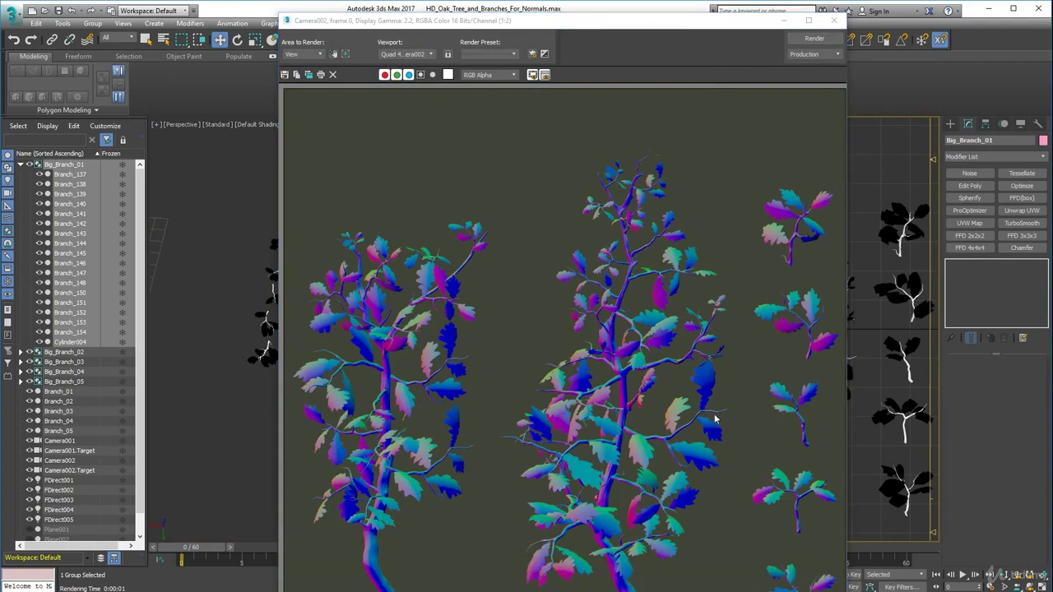
pyautogui.click(833, 22)
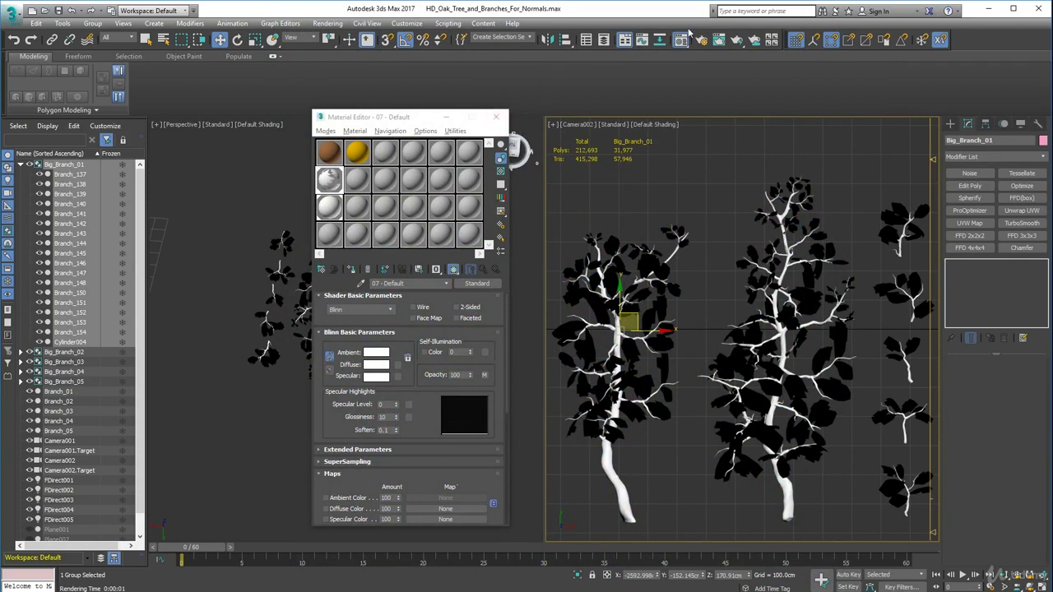
# Step: Reopen the last Camera002 render and examine the normal colours on the leaves and branches up close
pyautogui.click(718, 39)
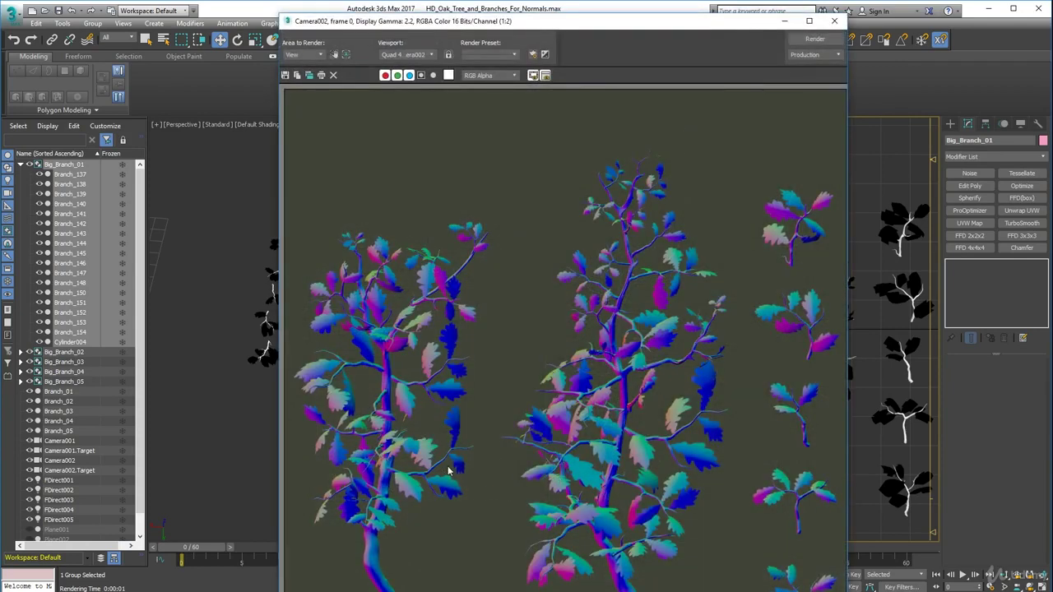
pyautogui.scroll(1, 449, 470)
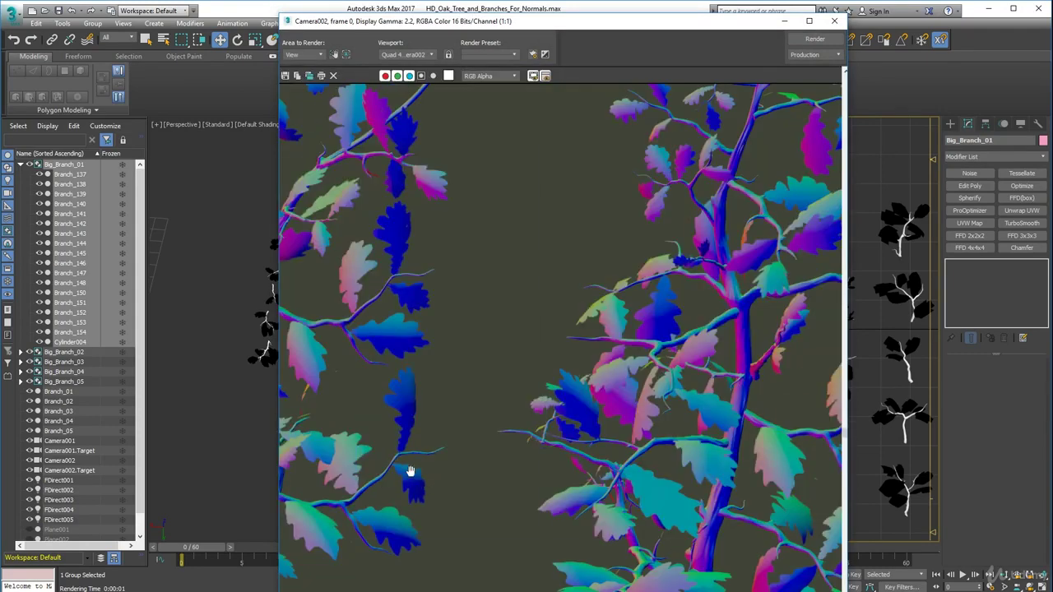
pyautogui.moveTo(410, 470); pyautogui.dragTo(449, 466, button='middle')
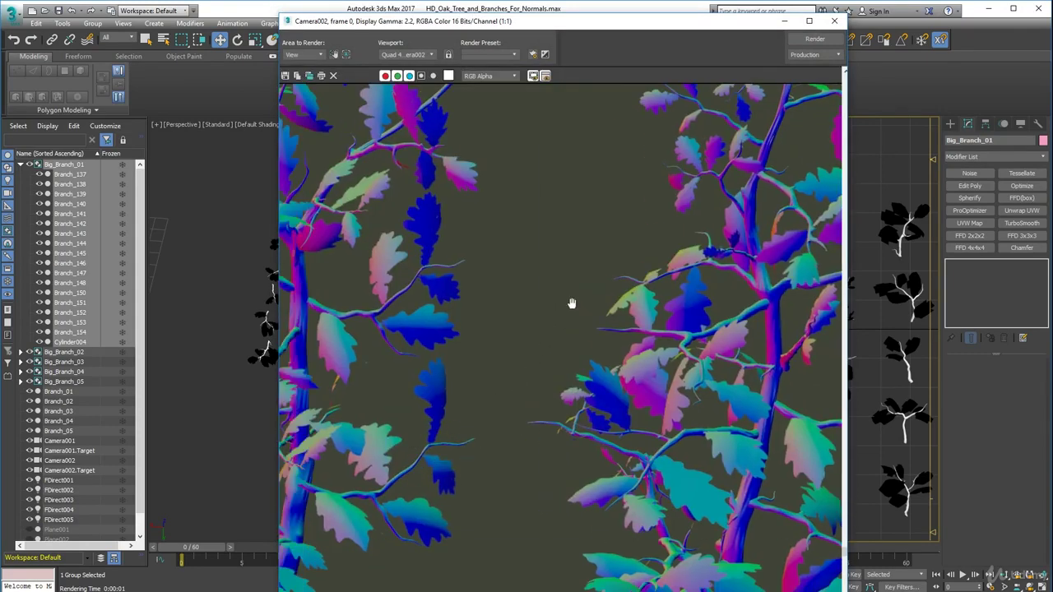
pyautogui.moveTo(596, 282); pyautogui.dragTo(407, 355, button='middle')
pyautogui.scroll(-1, 497, 582)
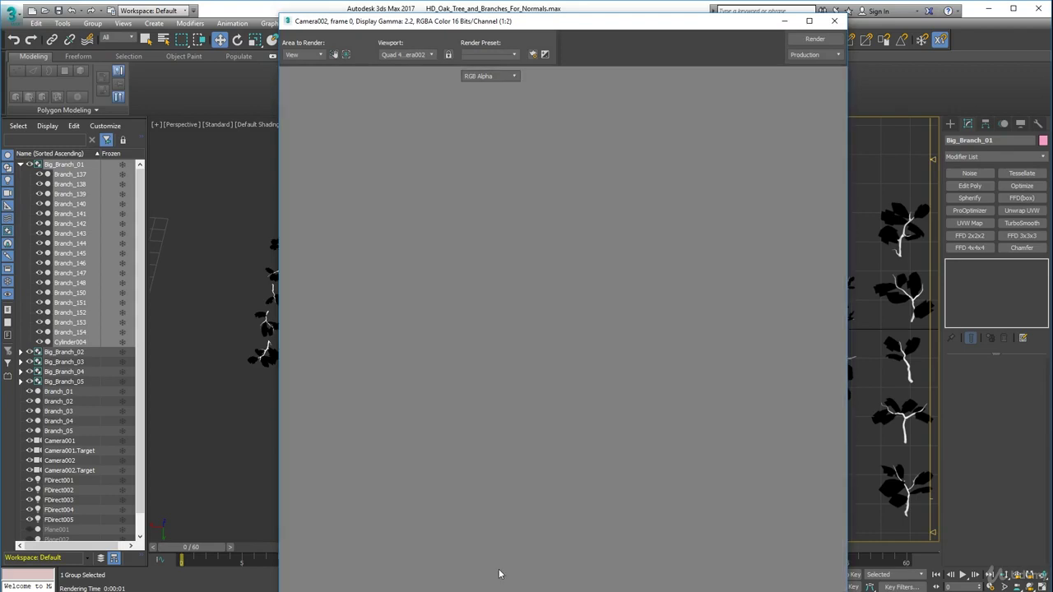
pyautogui.scroll(1, 381, 567)
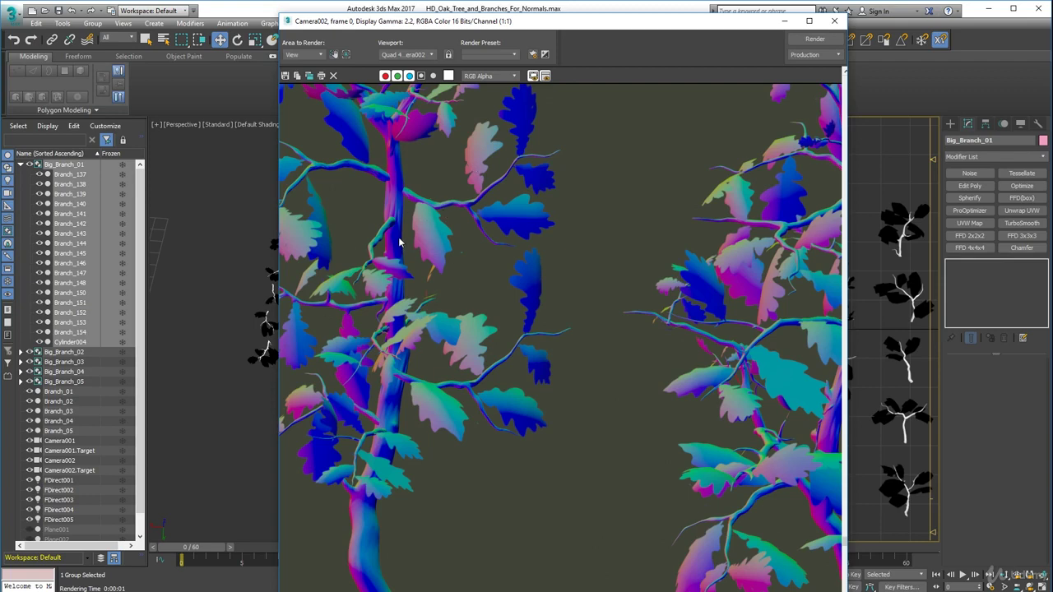
pyautogui.scroll(-1, 400, 241)
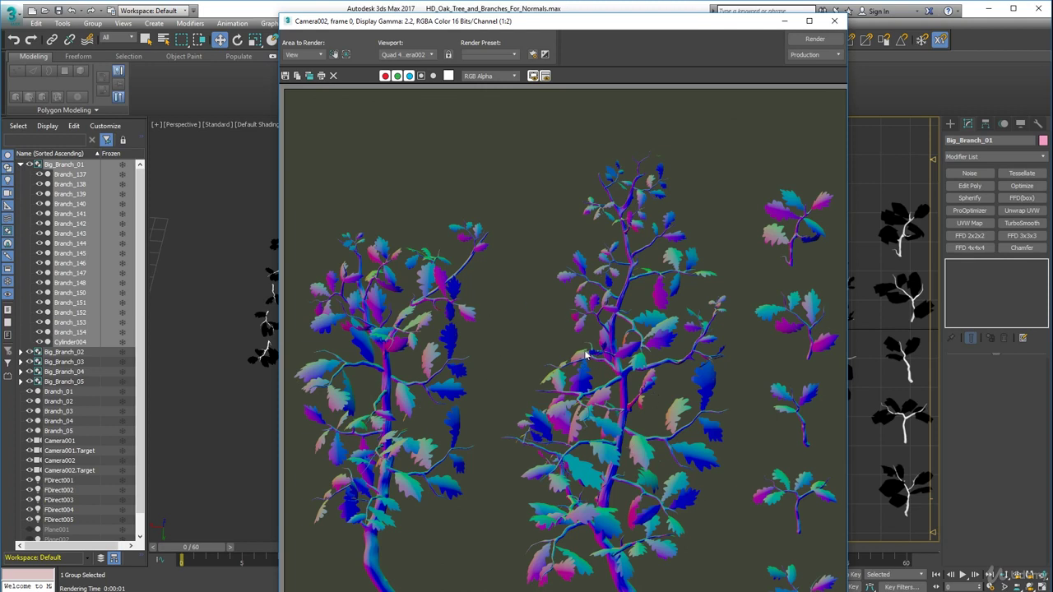
# Step: Close the rendered frame and the Material Editor, and save the scene
pyautogui.click(833, 23)
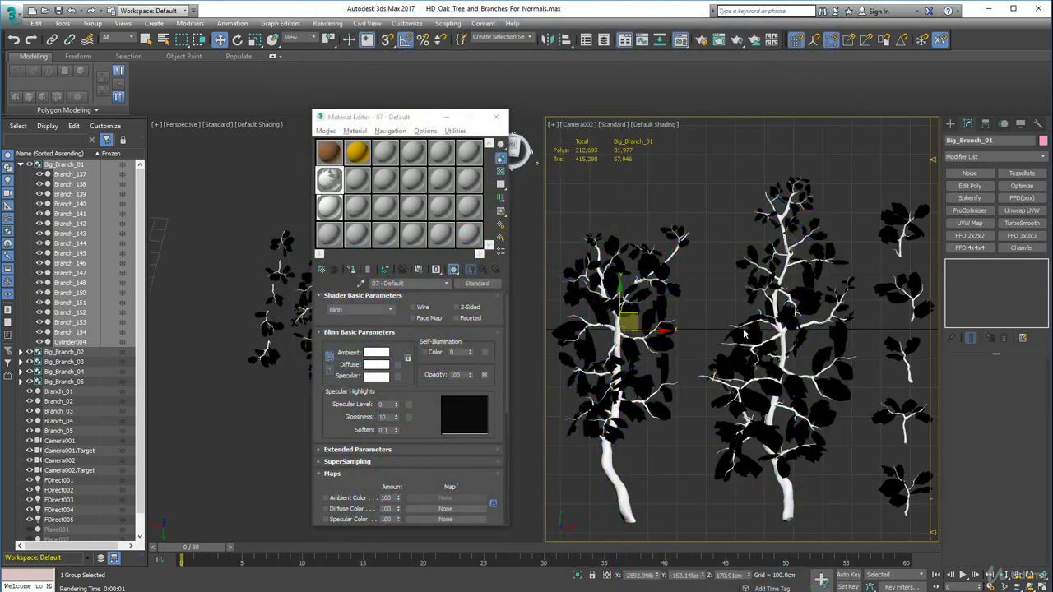
pyautogui.click(498, 120)
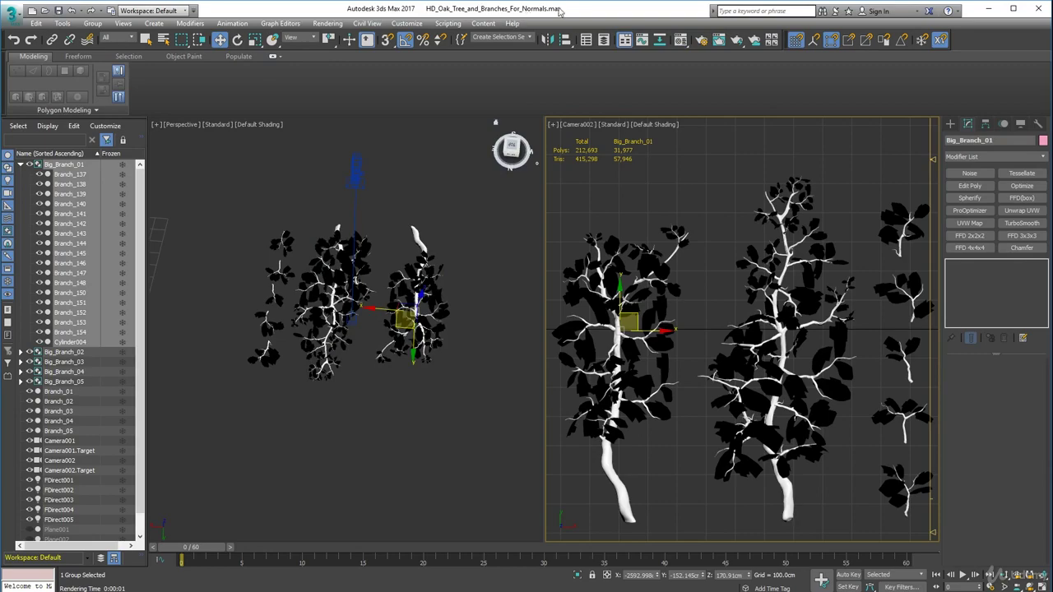
pyautogui.click(59, 10)
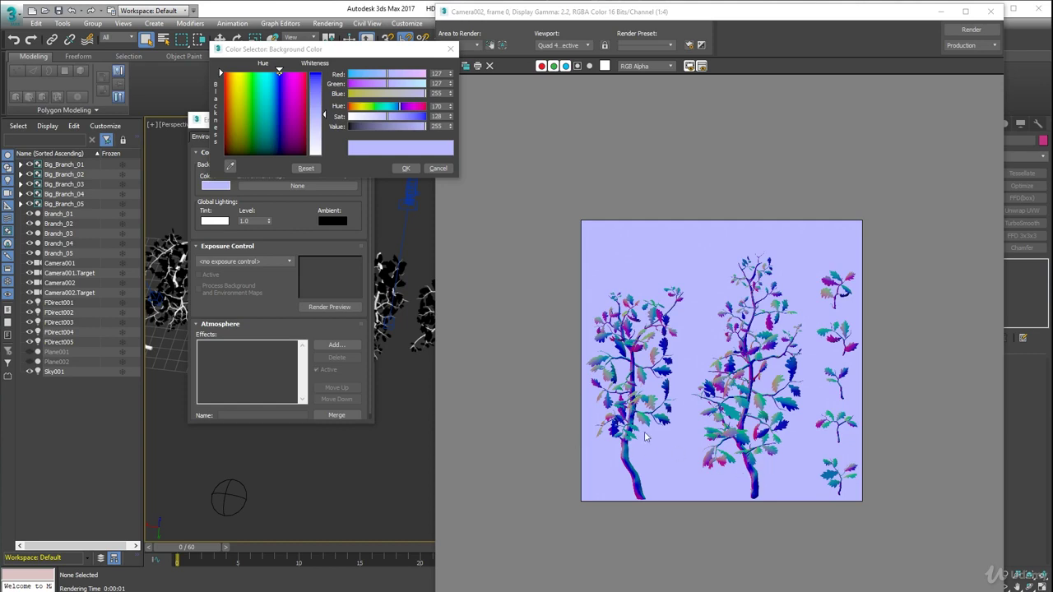
# Step: Confirm the environment background colour as red 127, green 127, blue 255 and close the environment settings
pyautogui.moveTo(355, 50); pyautogui.dragTo(396, 138)
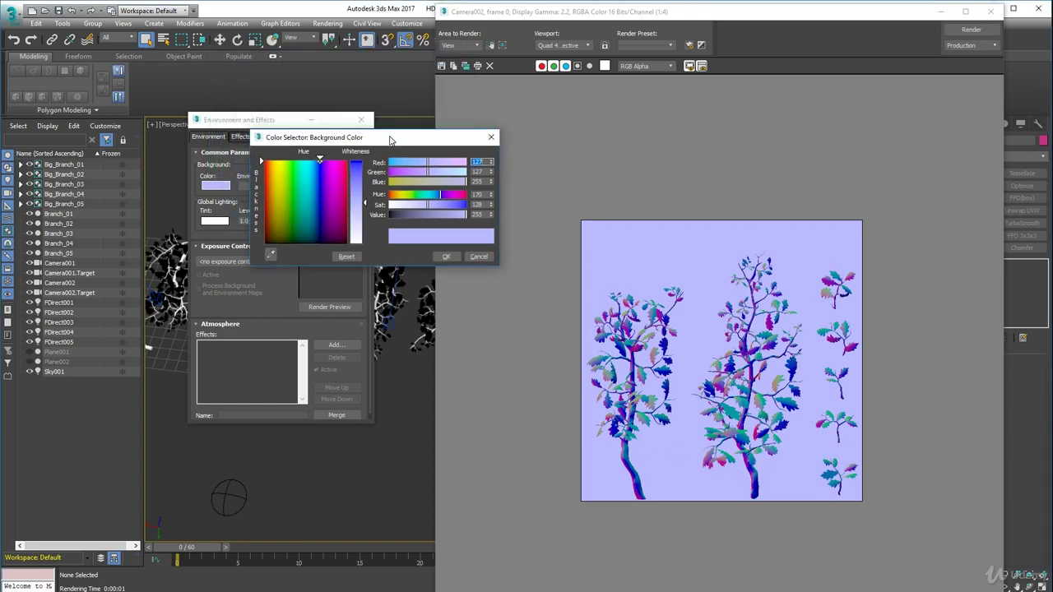
pyautogui.click(475, 161)
pyautogui.moveTo(398, 137); pyautogui.dragTo(554, 105)
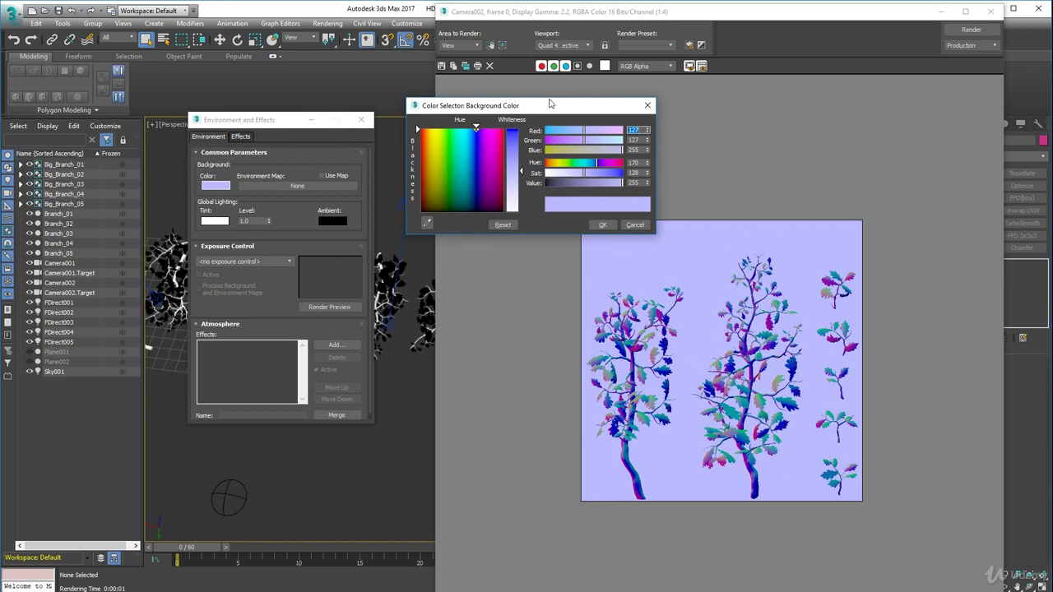
pyautogui.moveTo(549, 104); pyautogui.dragTo(395, 139)
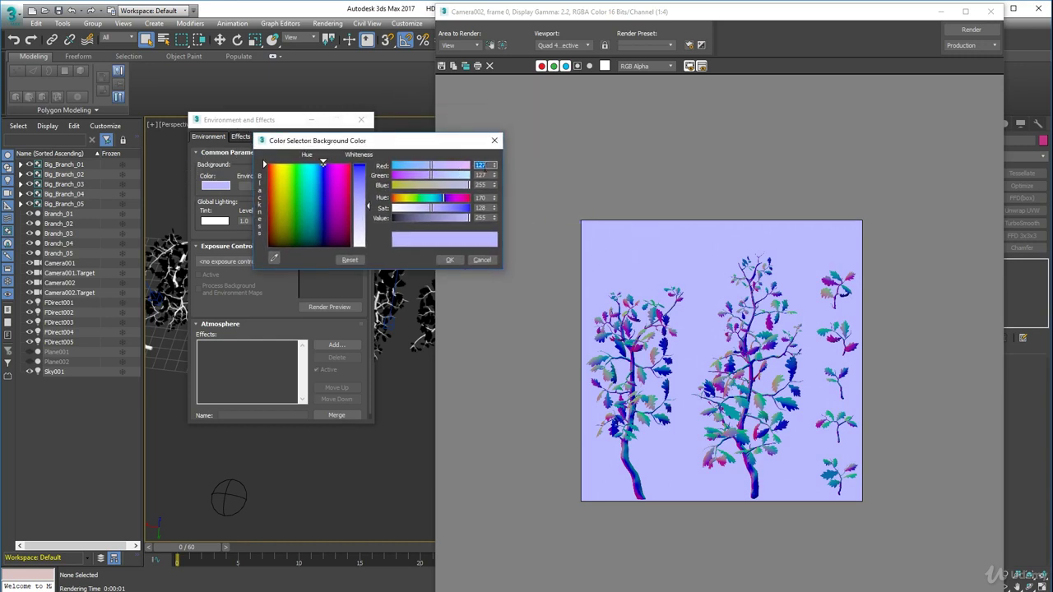
pyautogui.click(450, 261)
pyautogui.click(362, 121)
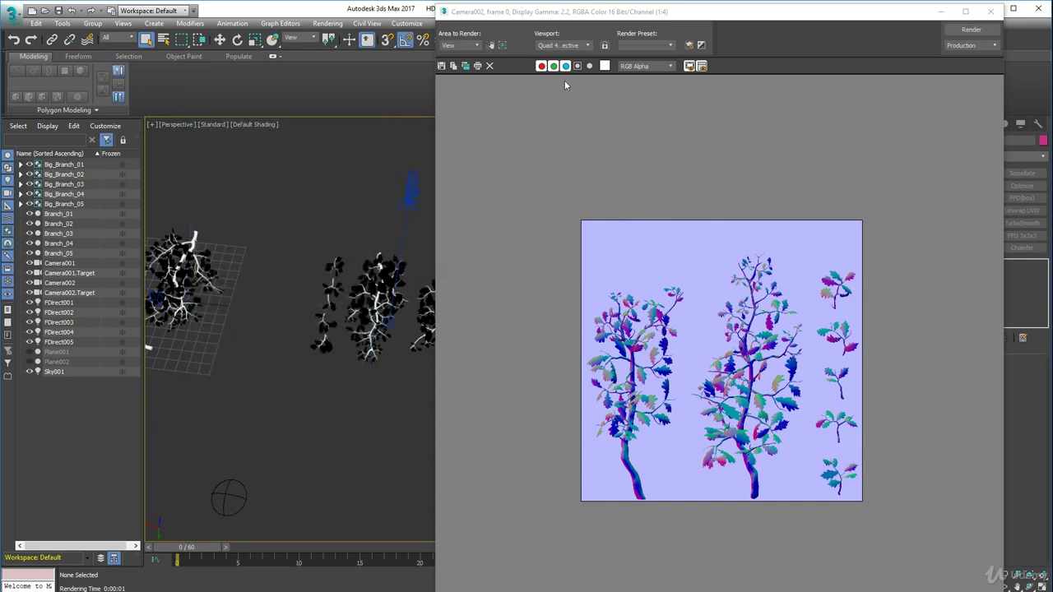
# Step: Render the Perspective view with the light blue background and close the rendered frame
pyautogui.moveTo(909, 17); pyautogui.dragTo(765, 23)
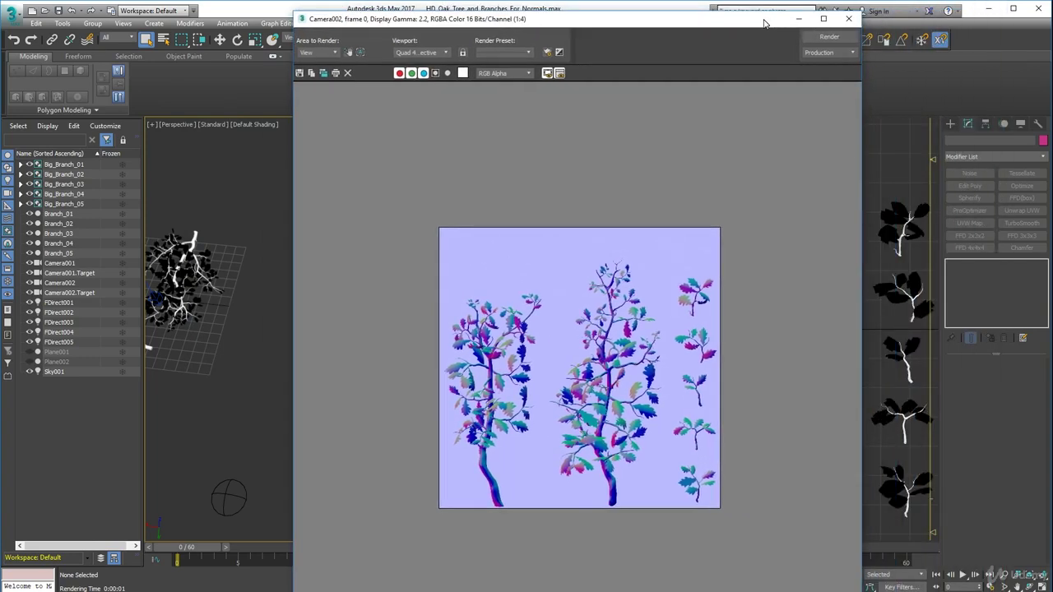
pyautogui.click(829, 36)
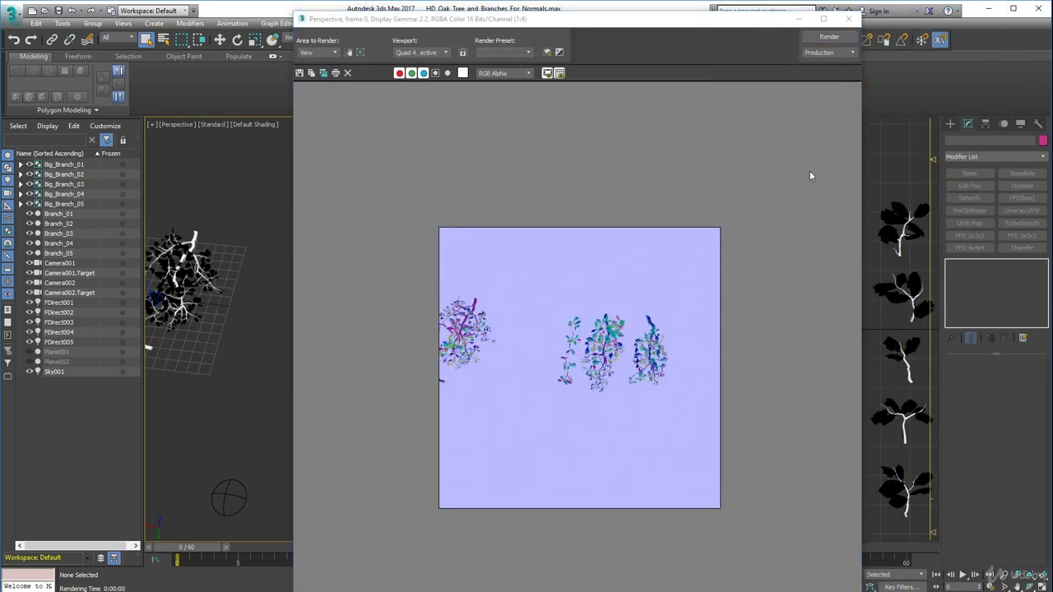
pyautogui.click(848, 18)
# Step: Activate the Camera002 viewport and render it with the light blue background, showing the whole image
pyautogui.click(579, 131)
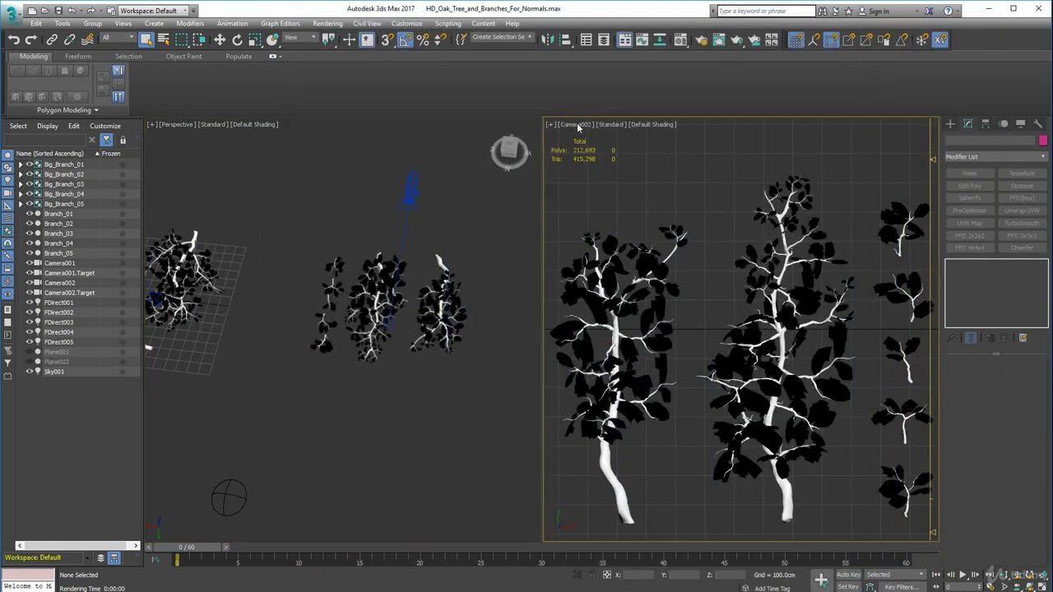
pyautogui.click(718, 39)
pyautogui.click(829, 37)
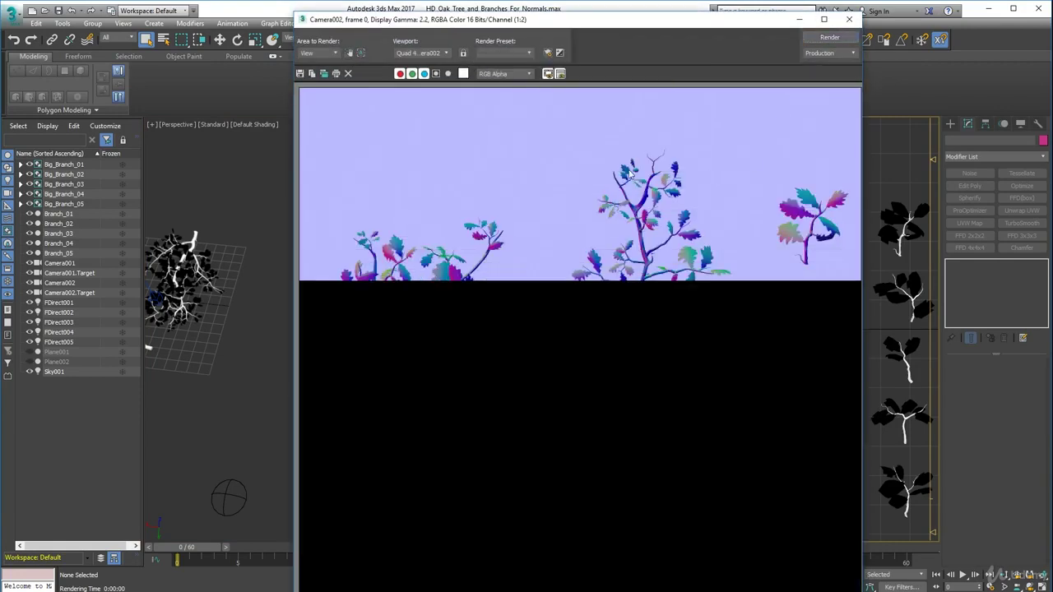
pyautogui.scroll(-1, 543, 206)
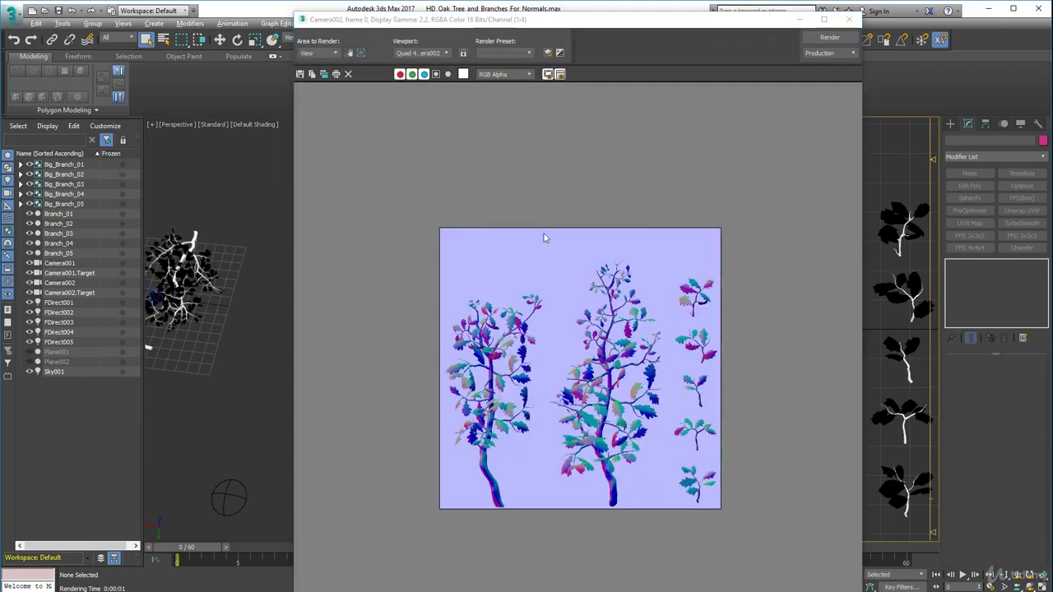
# Step: Close the rendered frame, render the Camera002 view again and inspect the branches, ending with the whole image shown
pyautogui.click(849, 19)
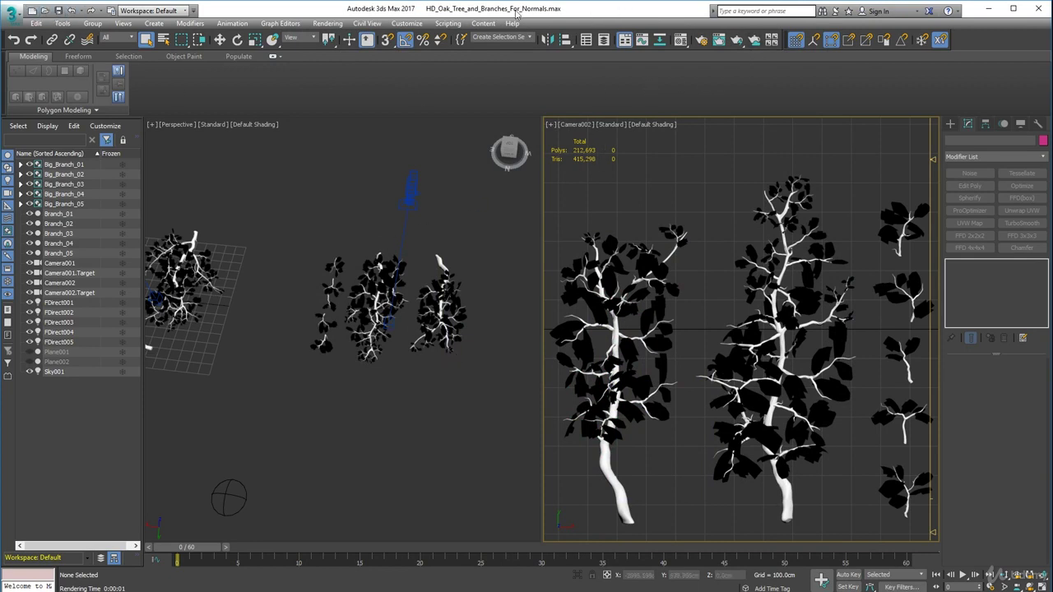
pyautogui.click(719, 41)
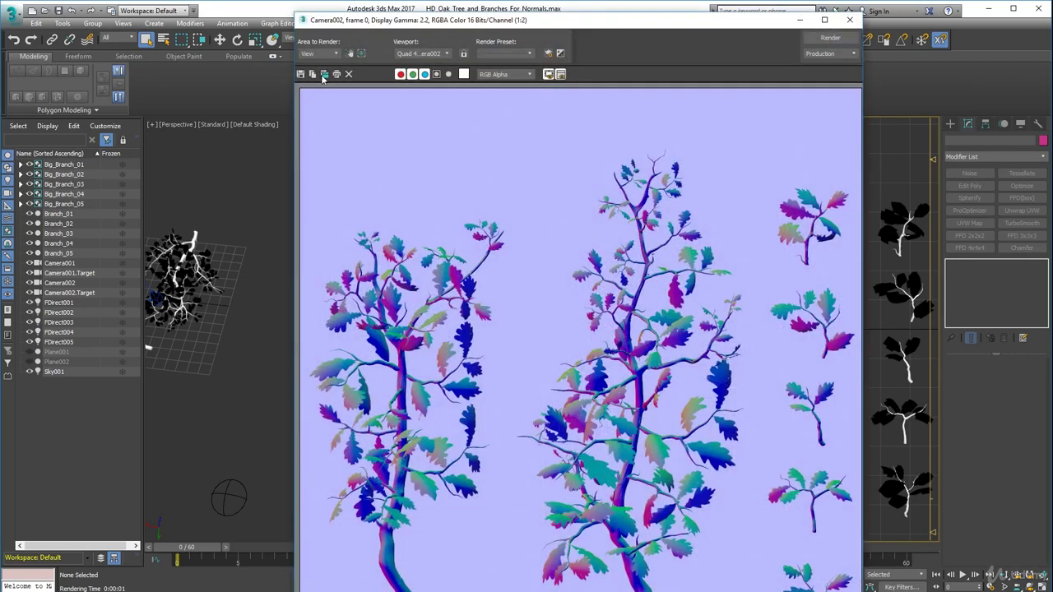
pyautogui.click(830, 38)
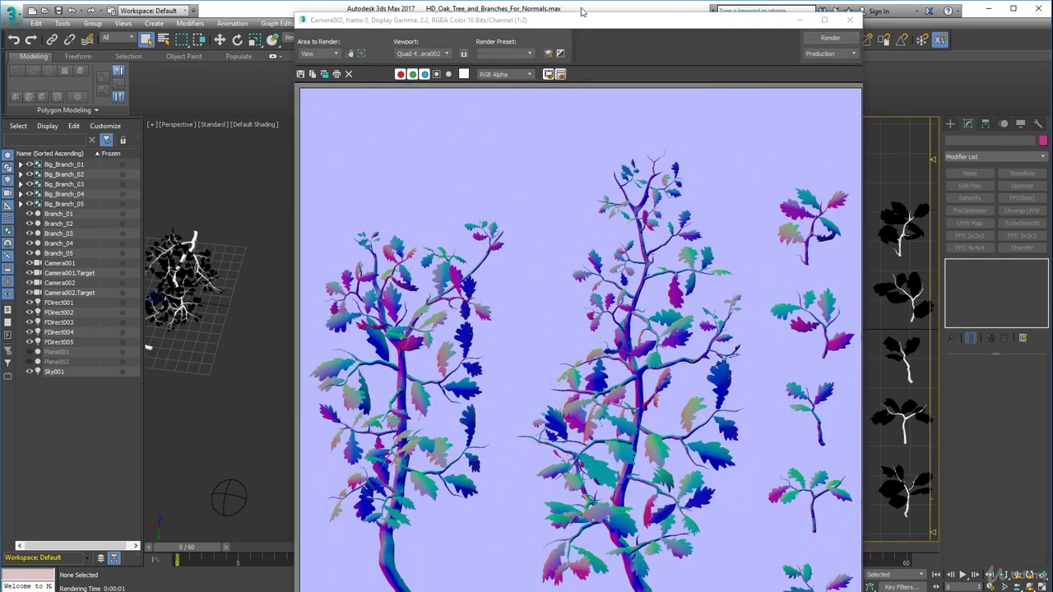
pyautogui.scroll(-2, 627, 279)
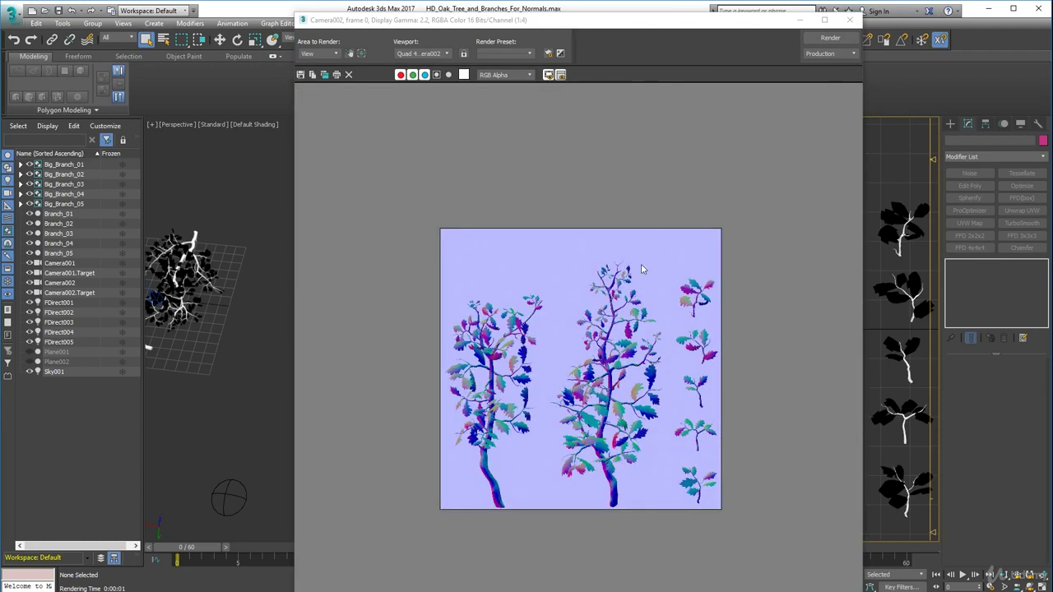
pyautogui.scroll(1, 642, 269)
pyautogui.scroll(1, 642, 269)
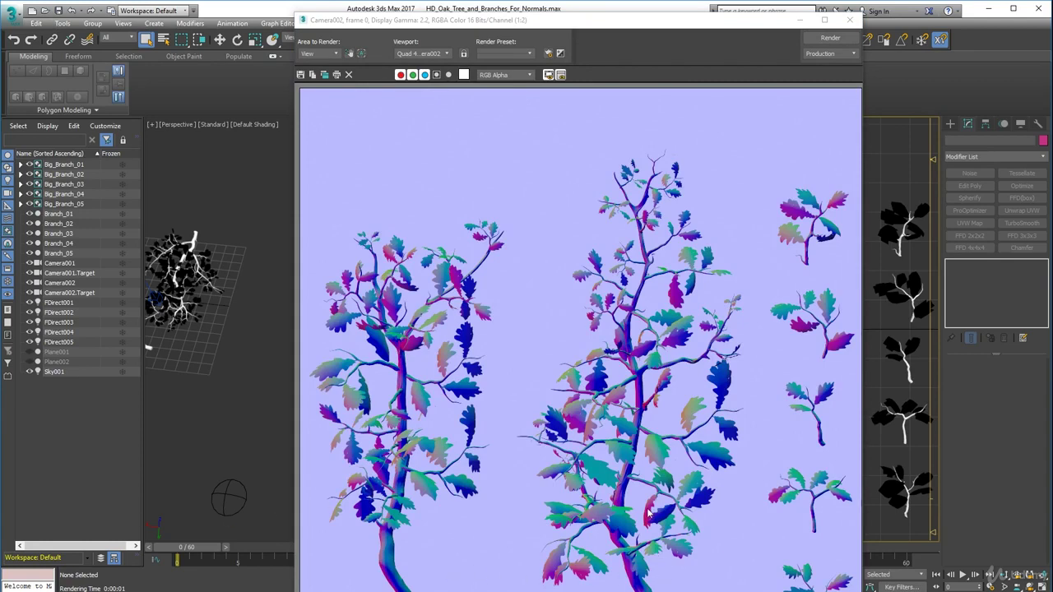
pyautogui.scroll(-2, 647, 508)
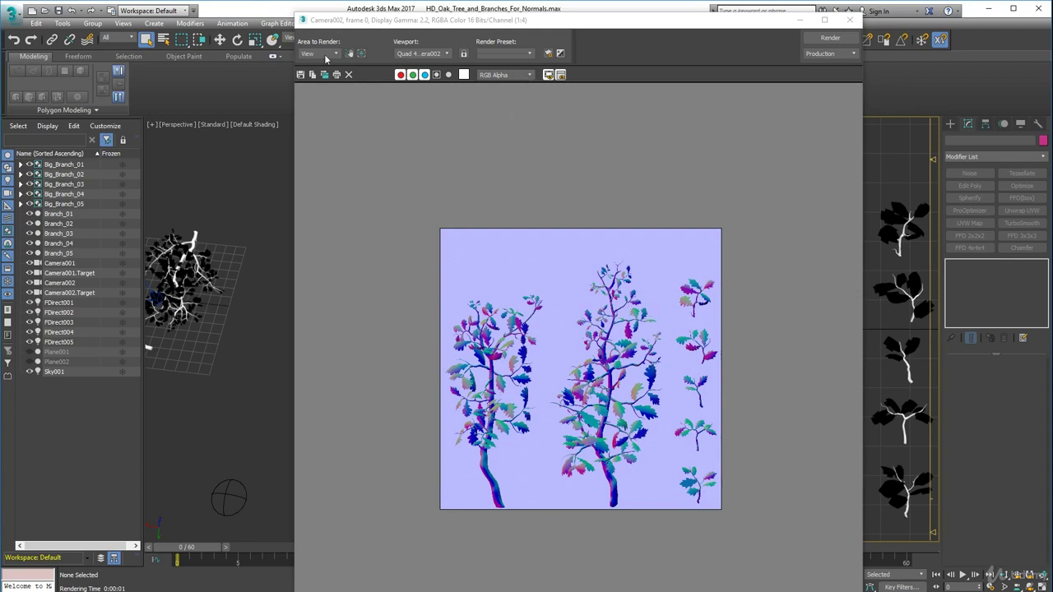
# Step: Save the rendered image as PNG file Branches_Normals_01 in the Meshes\Vegetation\Textures folder, using RGB 24 bit with alpha channel
pyautogui.click(301, 75)
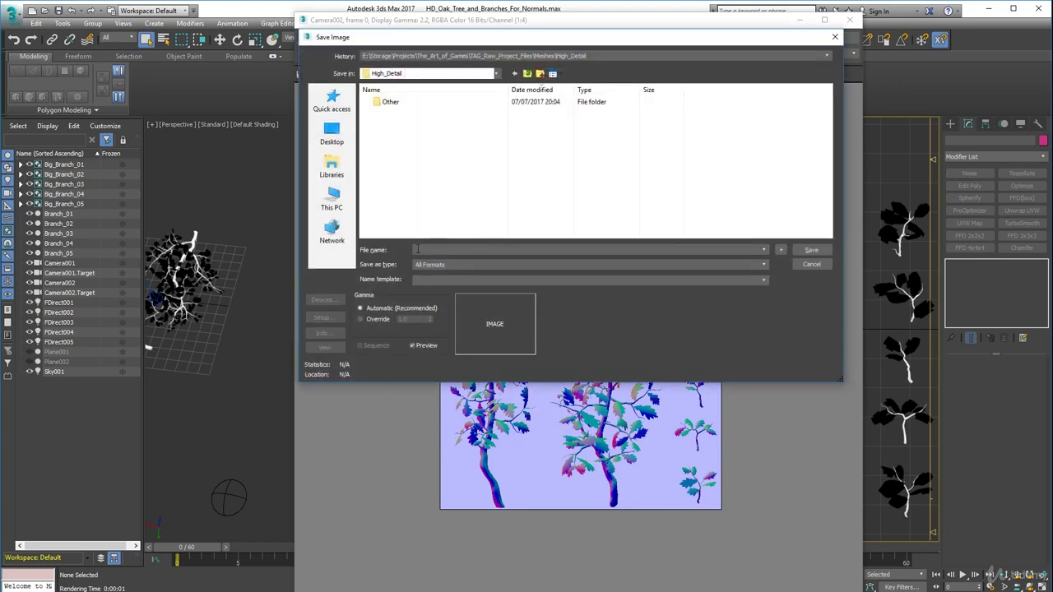
pyautogui.click(460, 264)
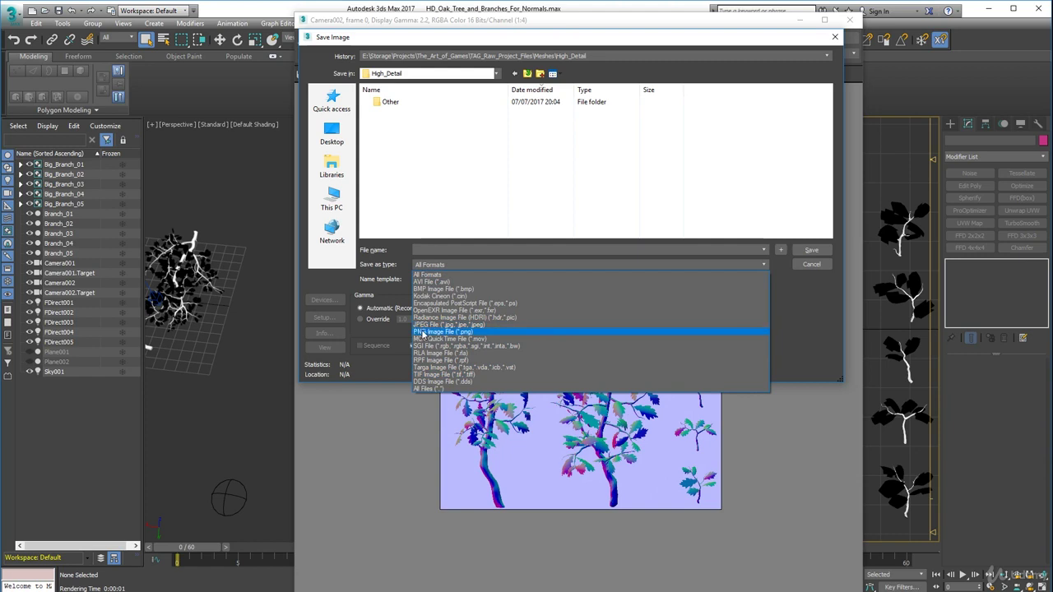
pyautogui.click(429, 332)
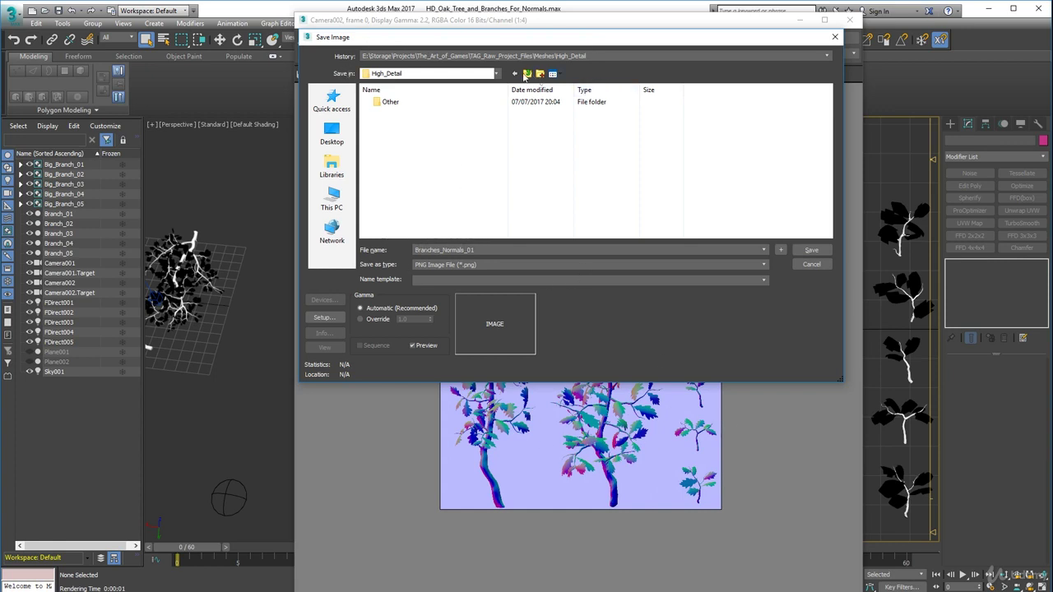
pyautogui.click(527, 73)
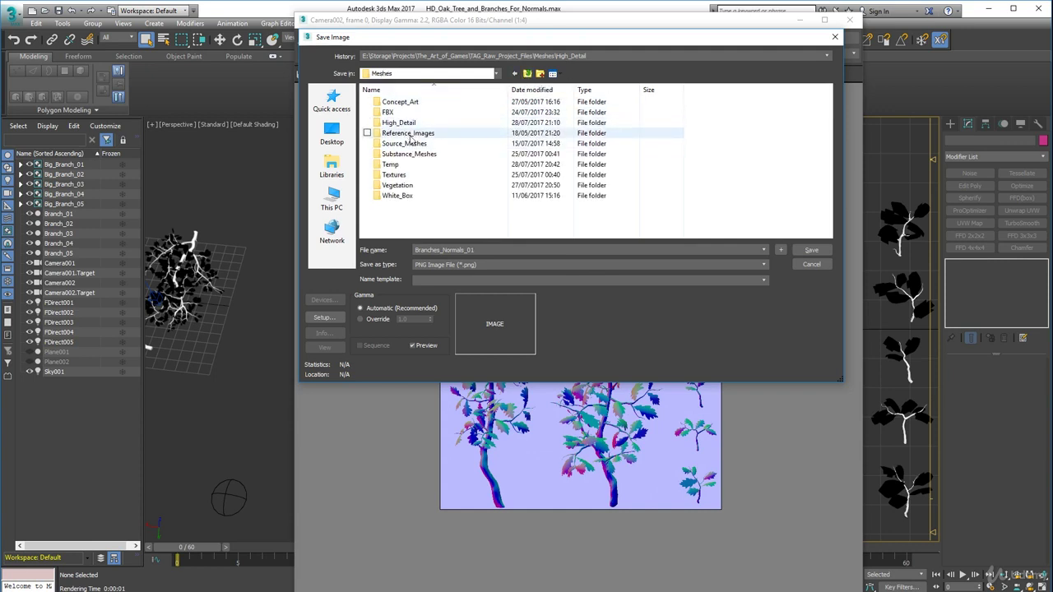
pyautogui.doubleClick(398, 185)
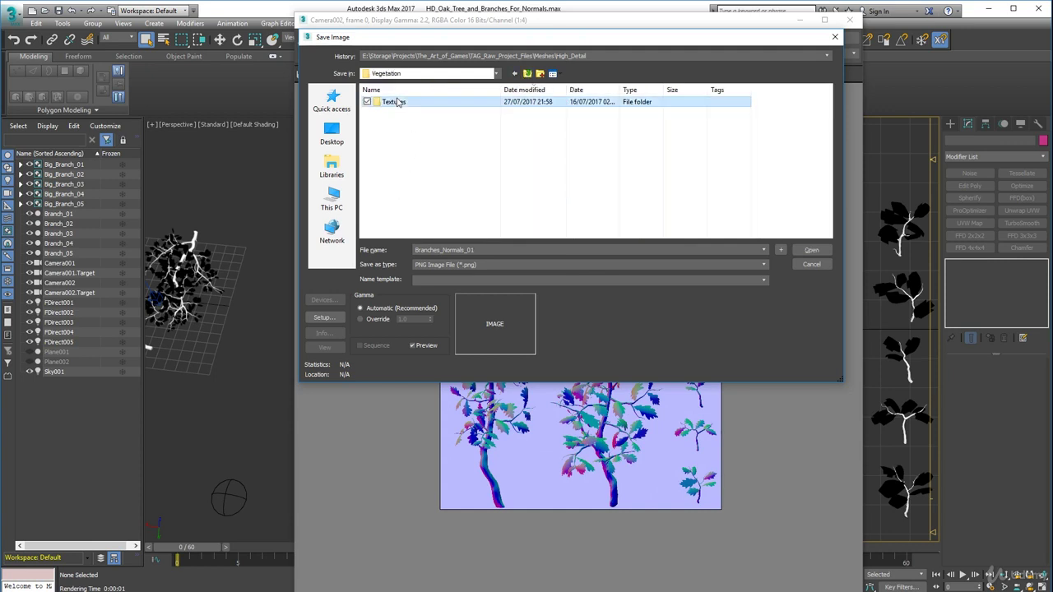
pyautogui.doubleClick(395, 102)
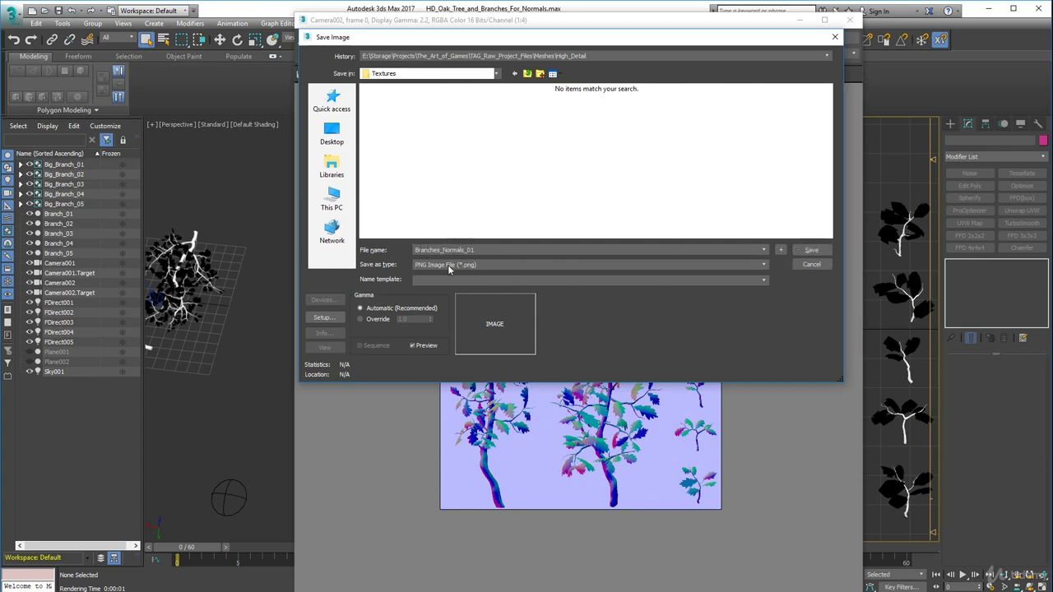
pyautogui.click(812, 250)
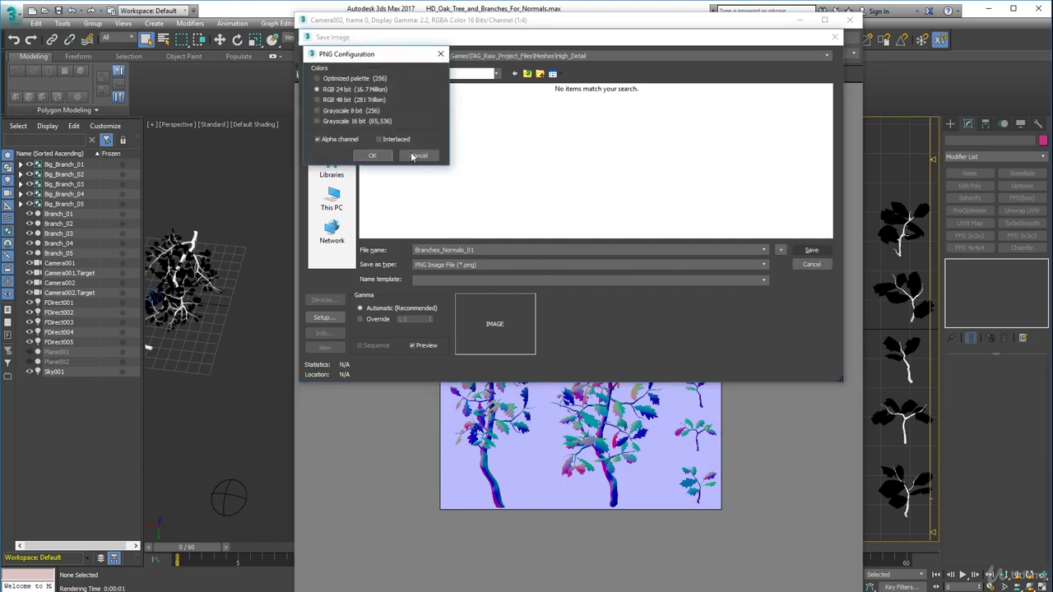
pyautogui.click(372, 157)
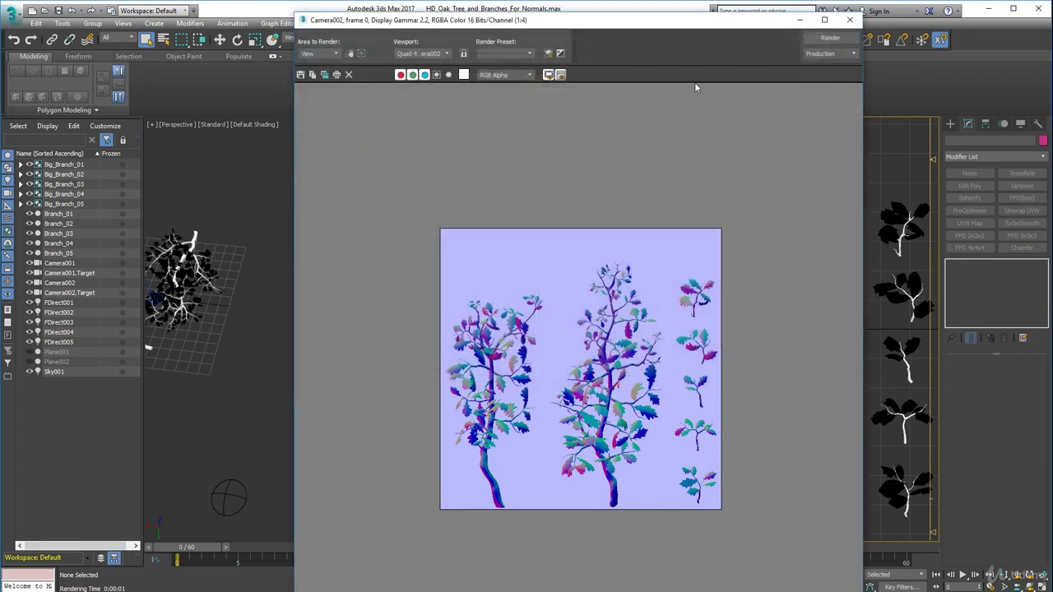
# Step: Close the rendered frame, switch the camera viewport to Camera001 and render that view
pyautogui.click(850, 19)
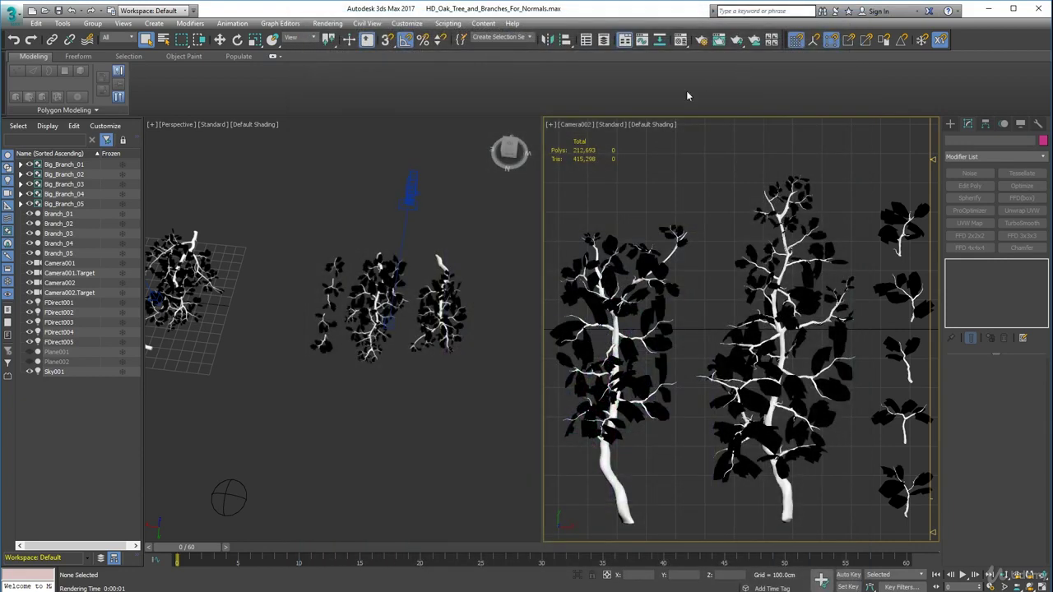
pyautogui.click(571, 125)
pyautogui.moveTo(603, 136)
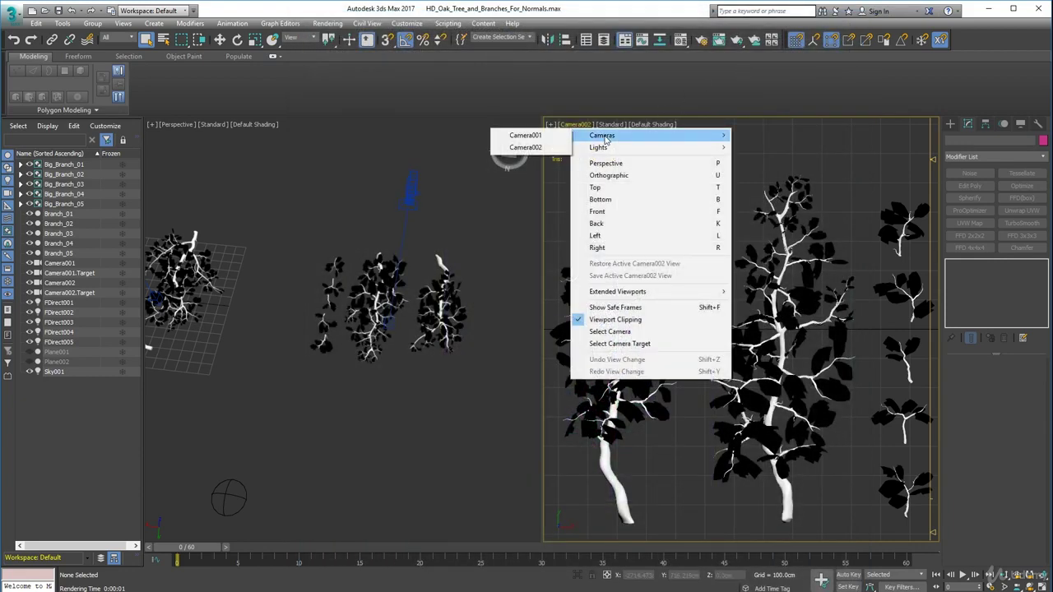
pyautogui.click(530, 135)
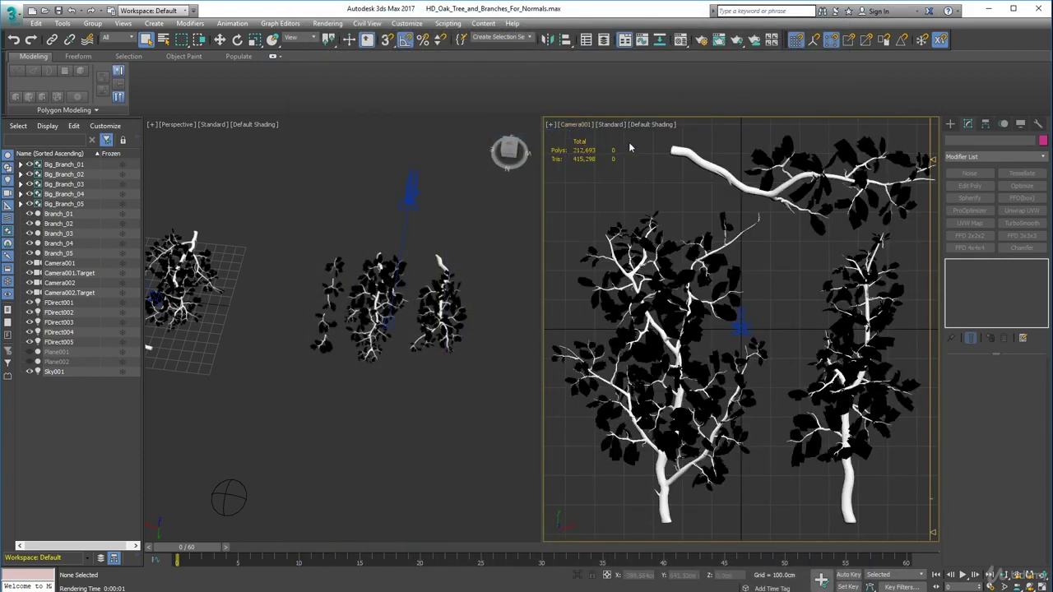
pyautogui.click(718, 42)
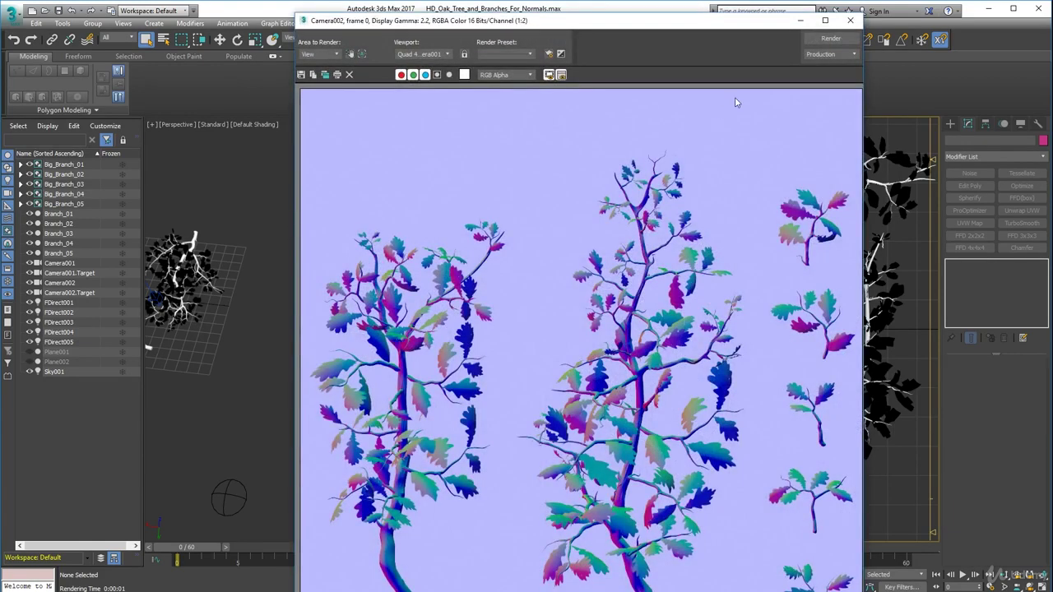
pyautogui.click(829, 39)
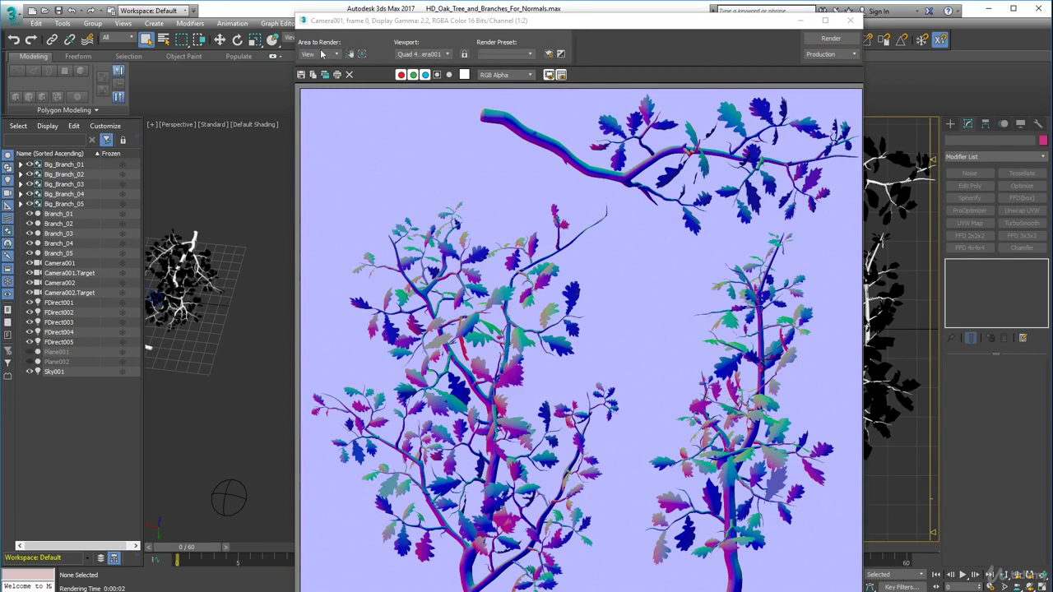
# Step: Save the Camera001 render as Branches_Normals_02.png in the Textures folder, using RGB 24 bit with alpha channel, and close the rendered frame
pyautogui.click(301, 75)
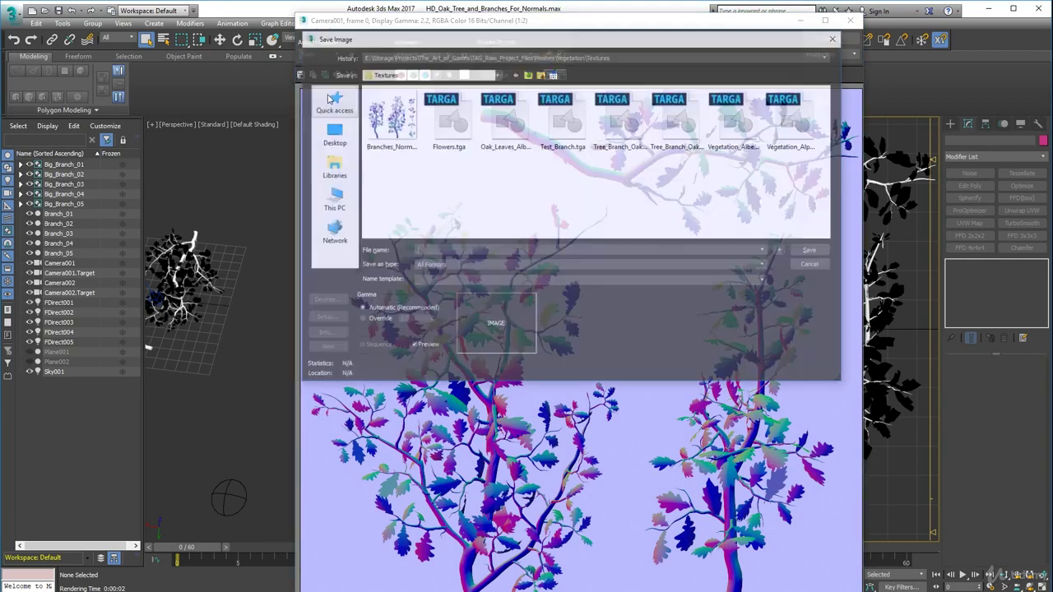
pyautogui.click(403, 127)
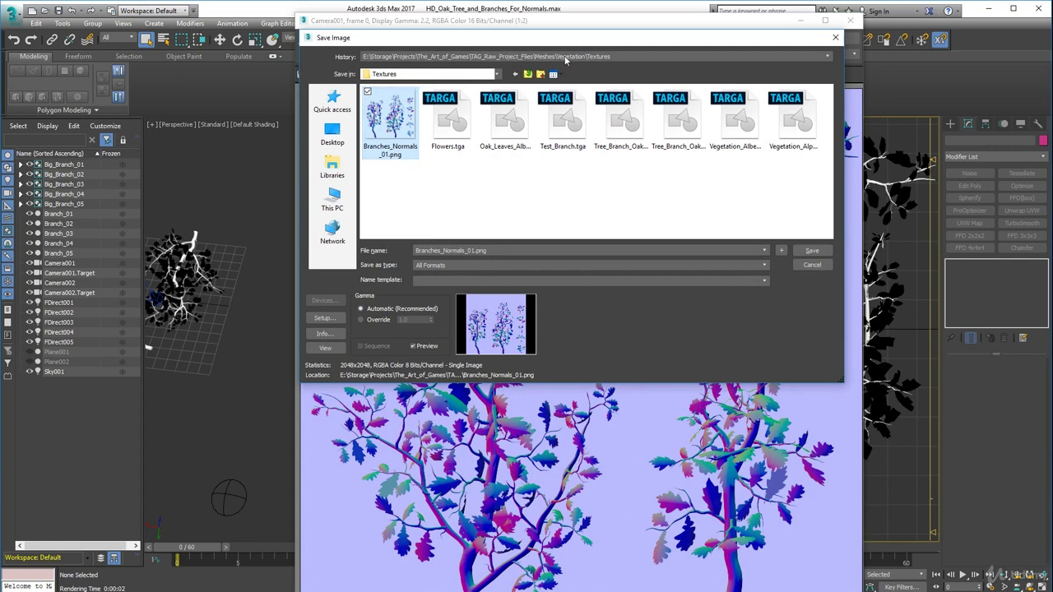
pyautogui.doubleClick(509, 251)
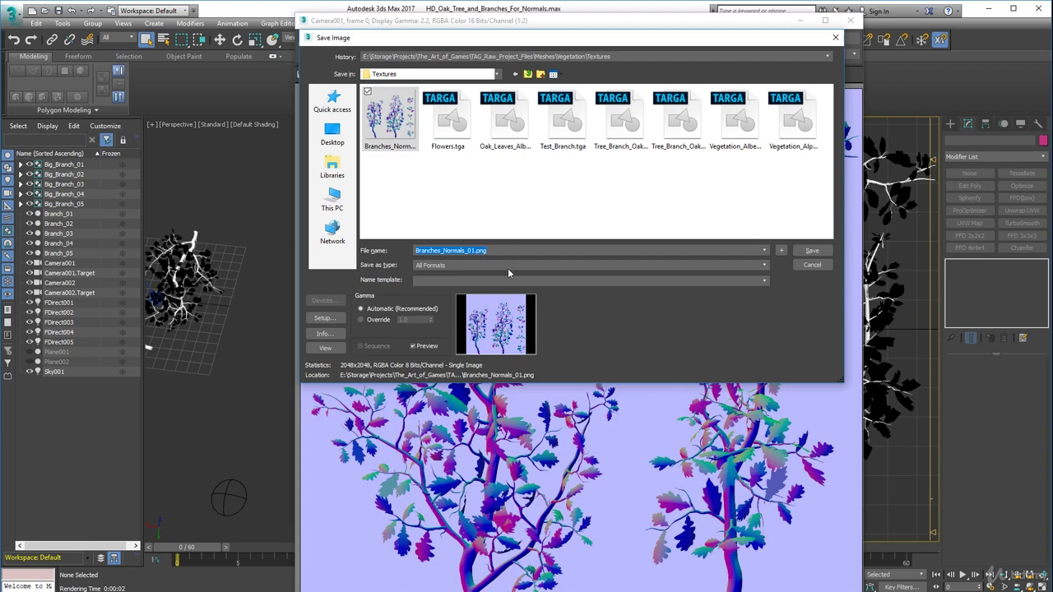
pyautogui.click(508, 266)
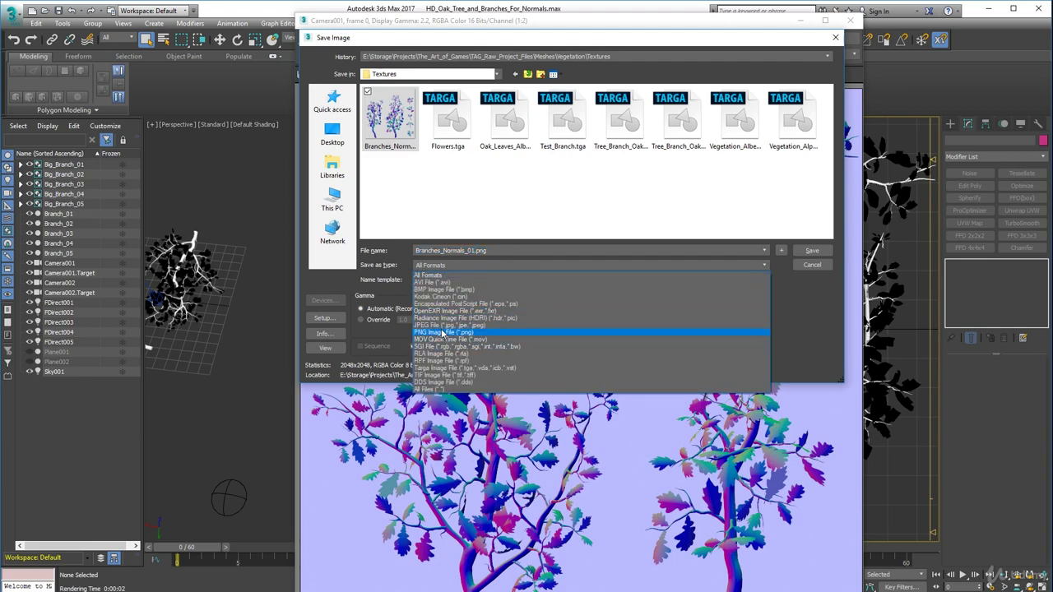
pyautogui.click(445, 333)
pyautogui.doubleClick(507, 251)
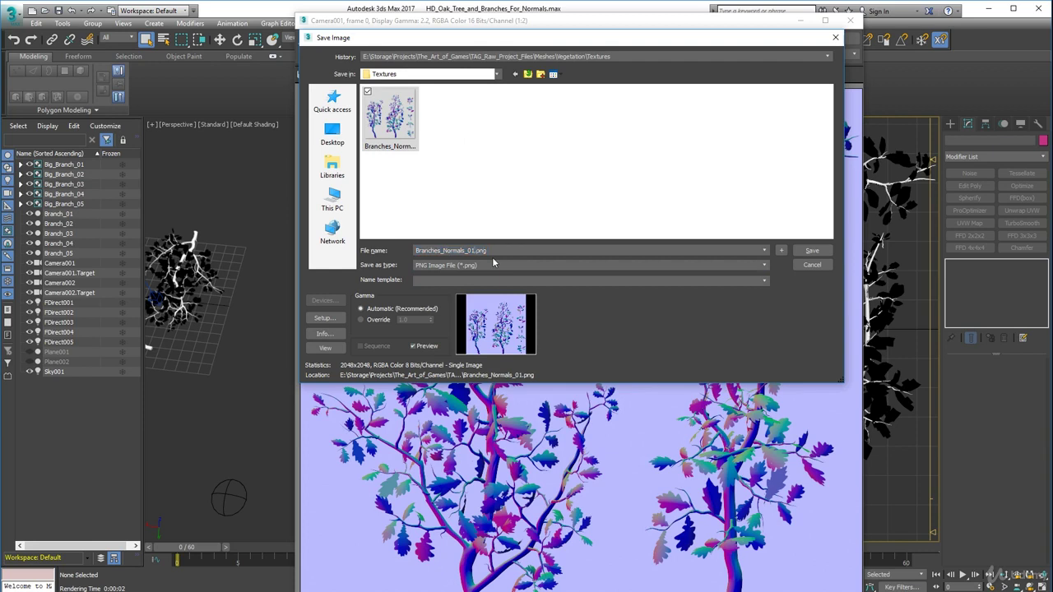
pyautogui.press('Return')
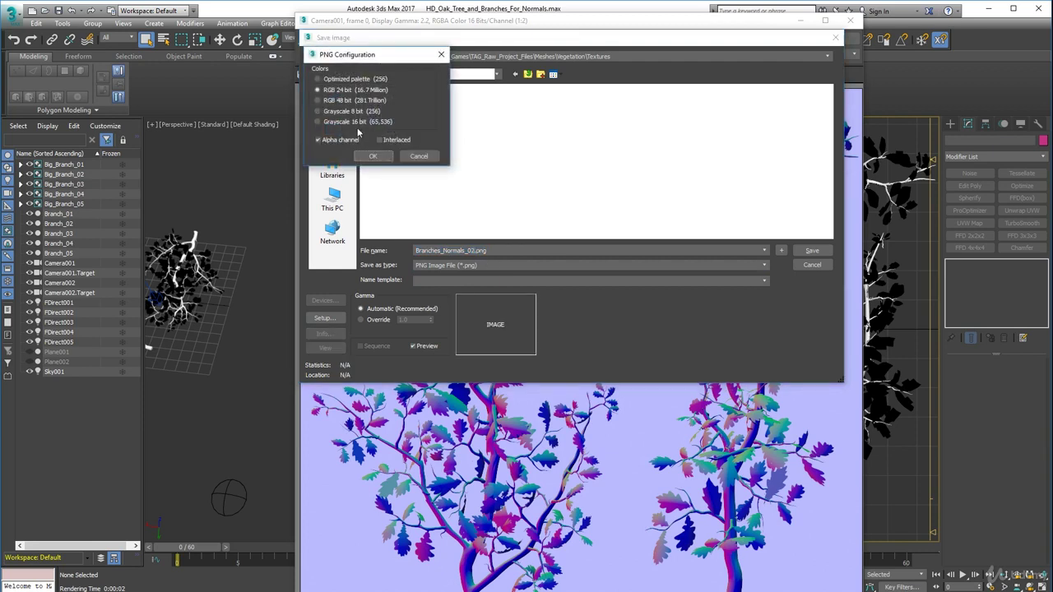
pyautogui.click(369, 156)
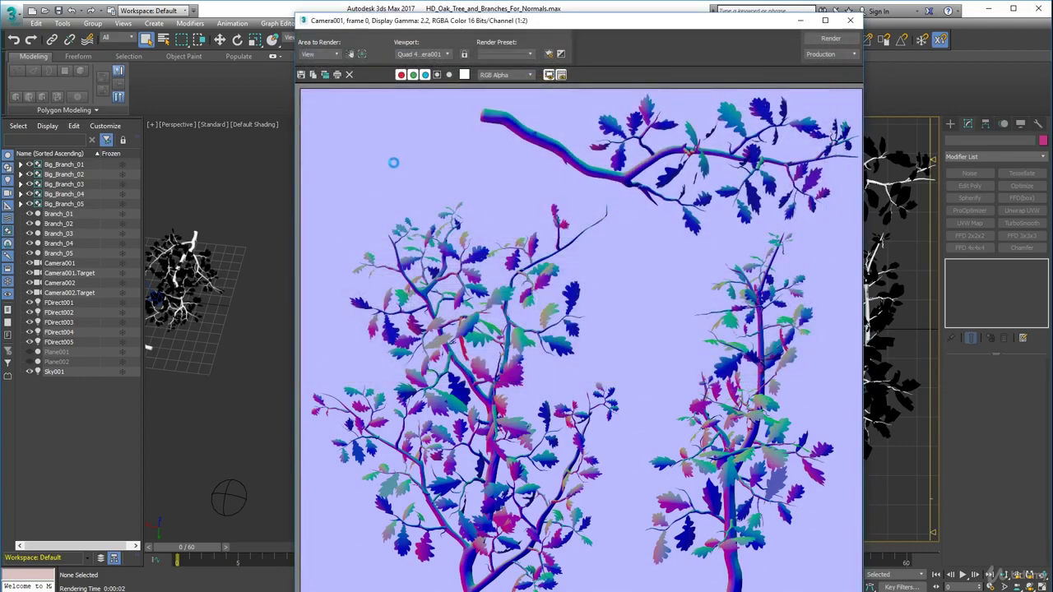
pyautogui.click(849, 20)
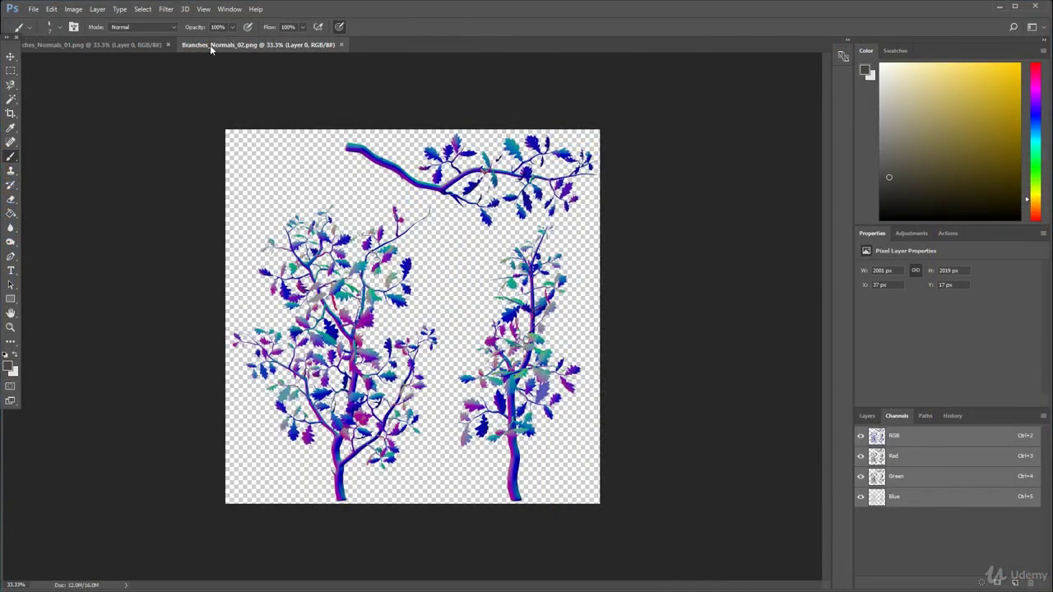
# Step: In Photoshop, undock Branches_Normals_02.png and Branches_Normals_01.png into separate overlapping floating windows
pyautogui.moveTo(209, 45); pyautogui.dragTo(221, 71)
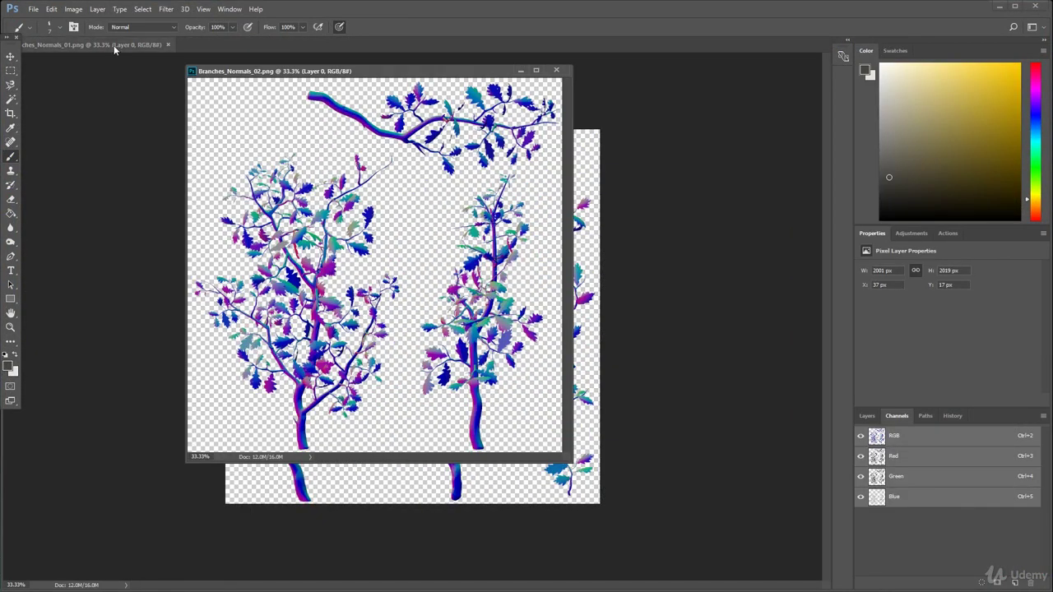
pyautogui.moveTo(115, 45); pyautogui.dragTo(165, 102)
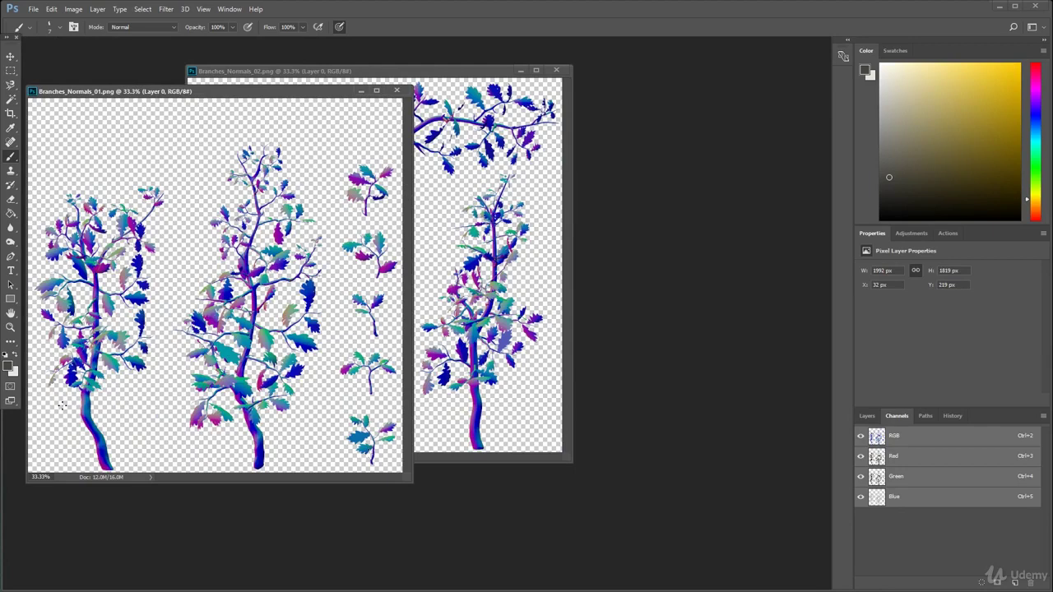
pyautogui.keyDown('alt'); pyautogui.scroll(5, 62, 405); pyautogui.keyUp('alt')
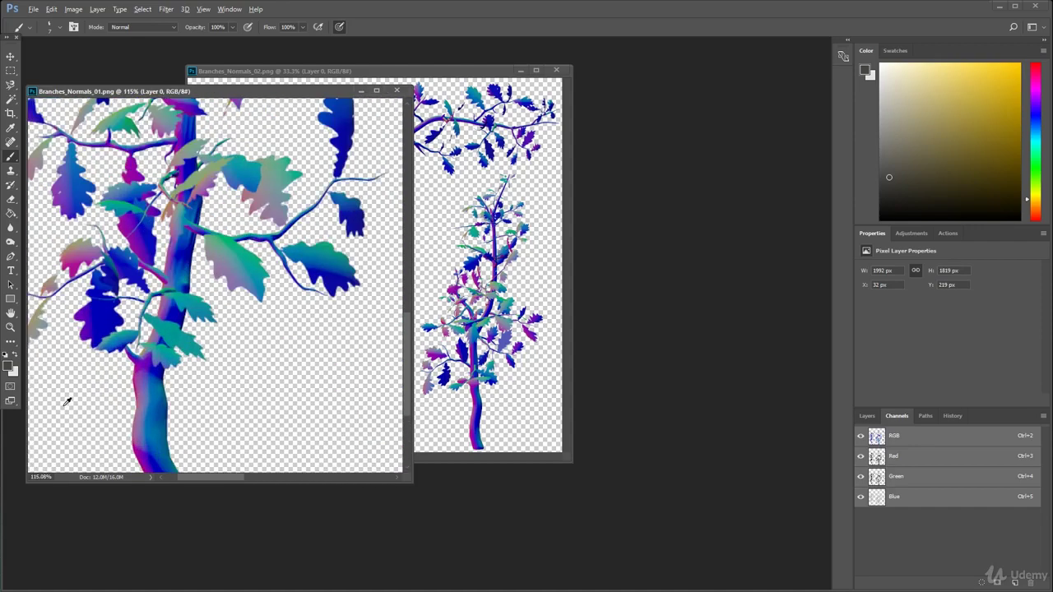
pyautogui.keyDown('alt'); pyautogui.scroll(-6, 68, 401); pyautogui.keyUp('alt')
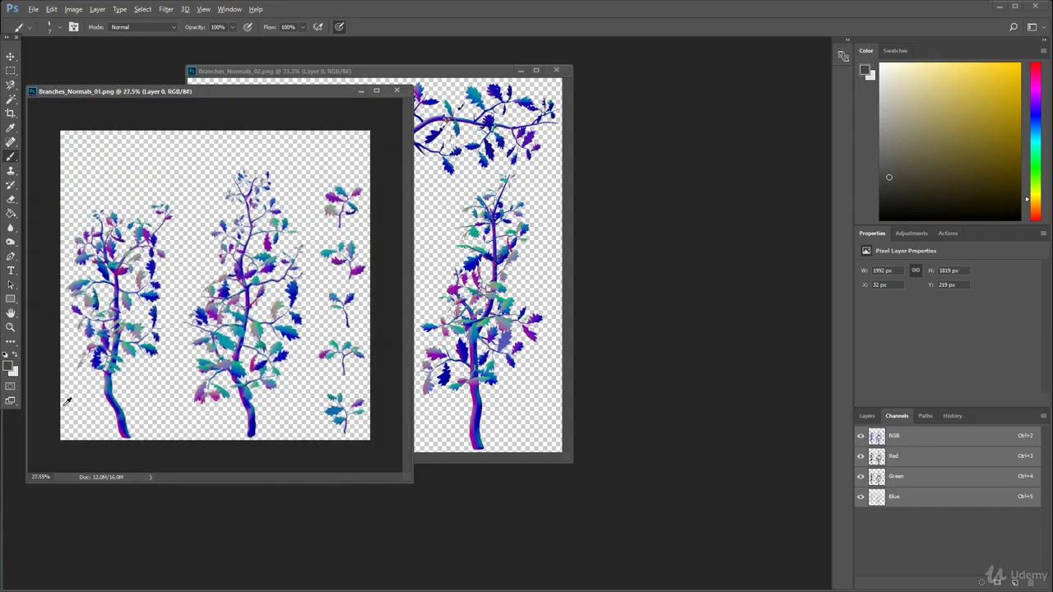
pyautogui.moveTo(167, 96); pyautogui.dragTo(228, 93)
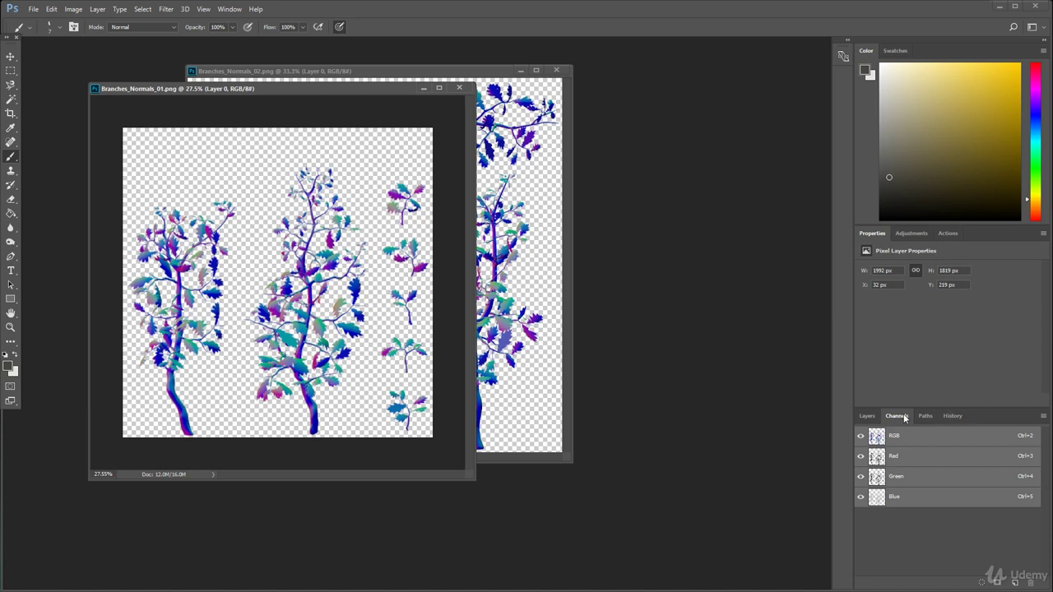
# Step: Add a new layer to Branches_Normals_01.png with the default settings and place it beneath Layer 0
pyautogui.click(867, 415)
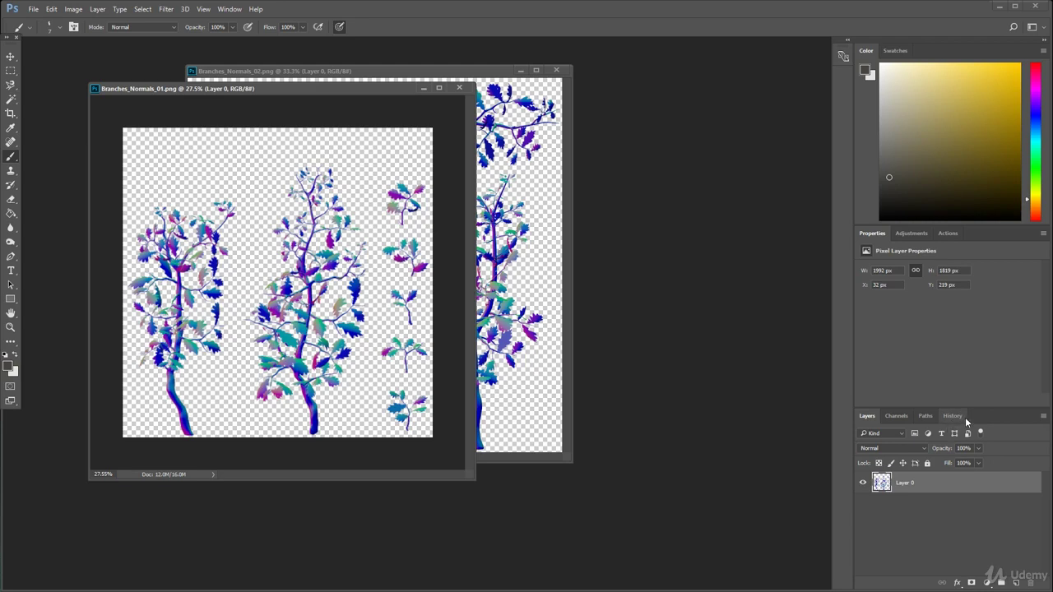
pyautogui.click(1043, 417)
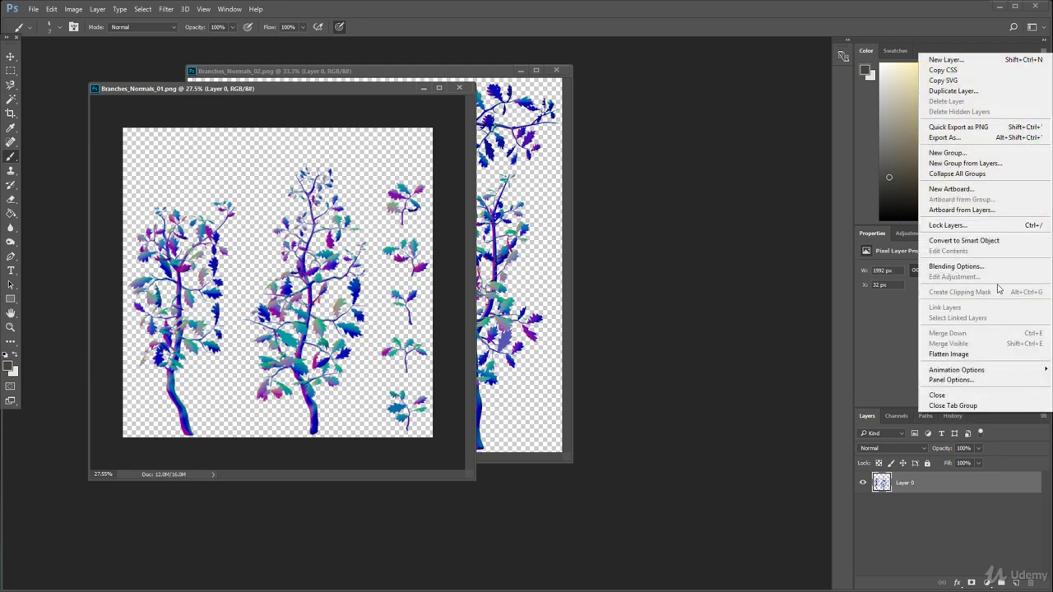
pyautogui.click(980, 62)
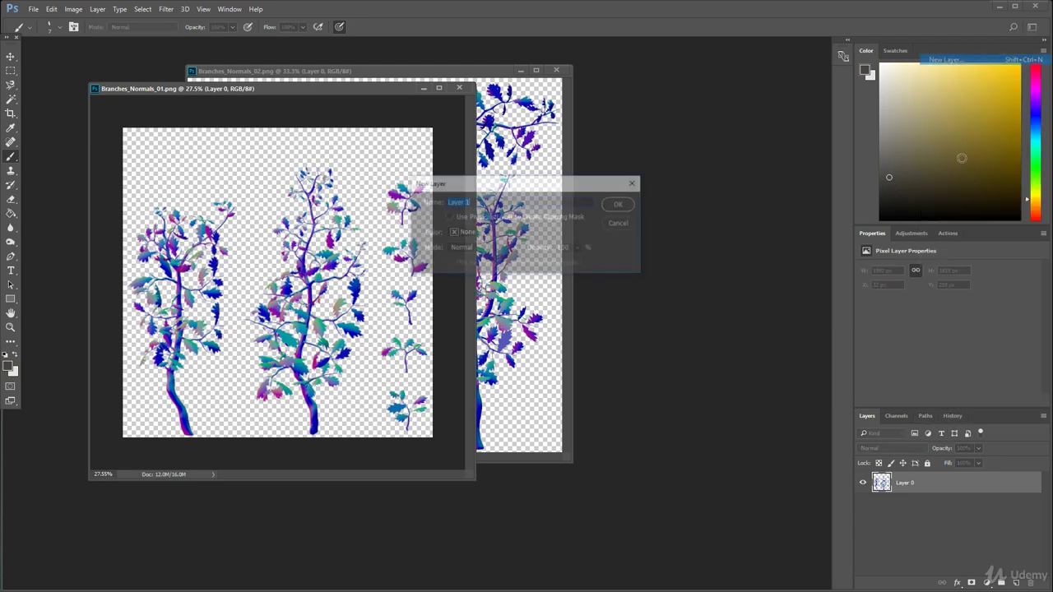
pyautogui.click(621, 204)
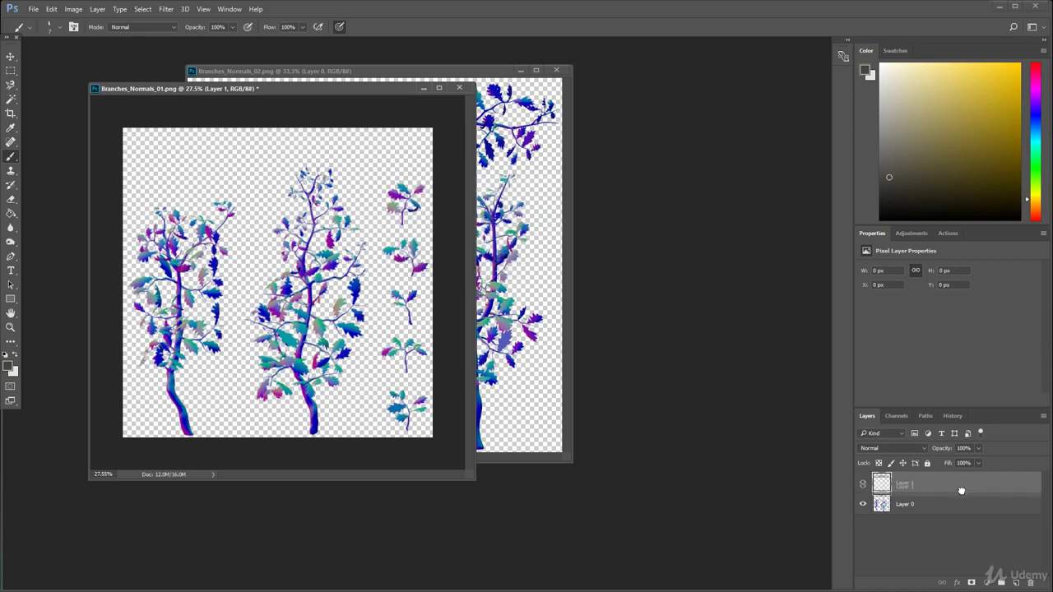
pyautogui.moveTo(964, 500); pyautogui.dragTo(964, 517)
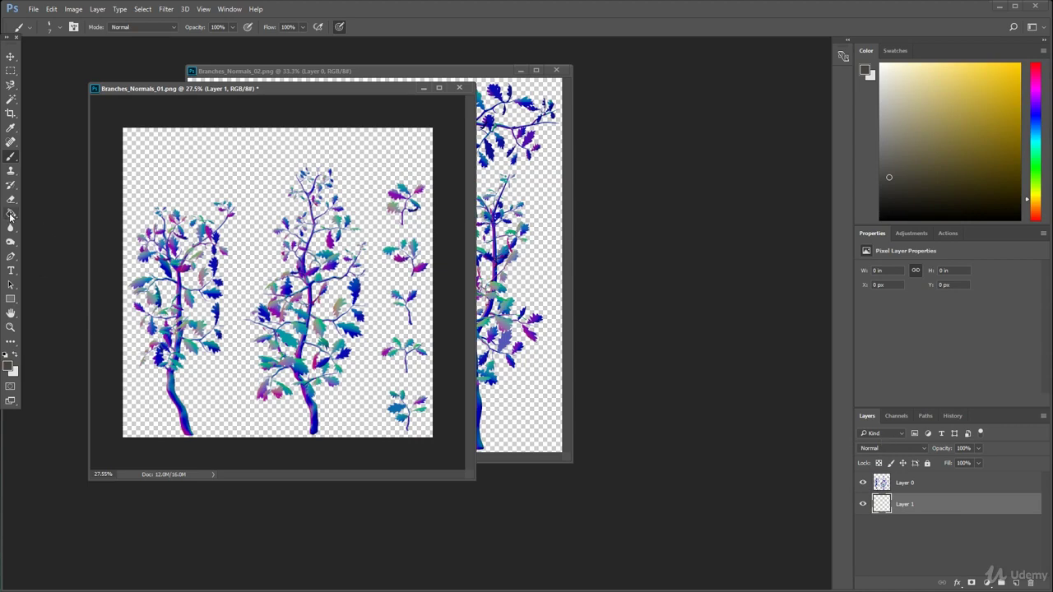
# Step: Set the foreground colour to the flat normal-map blue with RGB values 127, 127, 255 for the Paint Bucket
pyautogui.press('i')
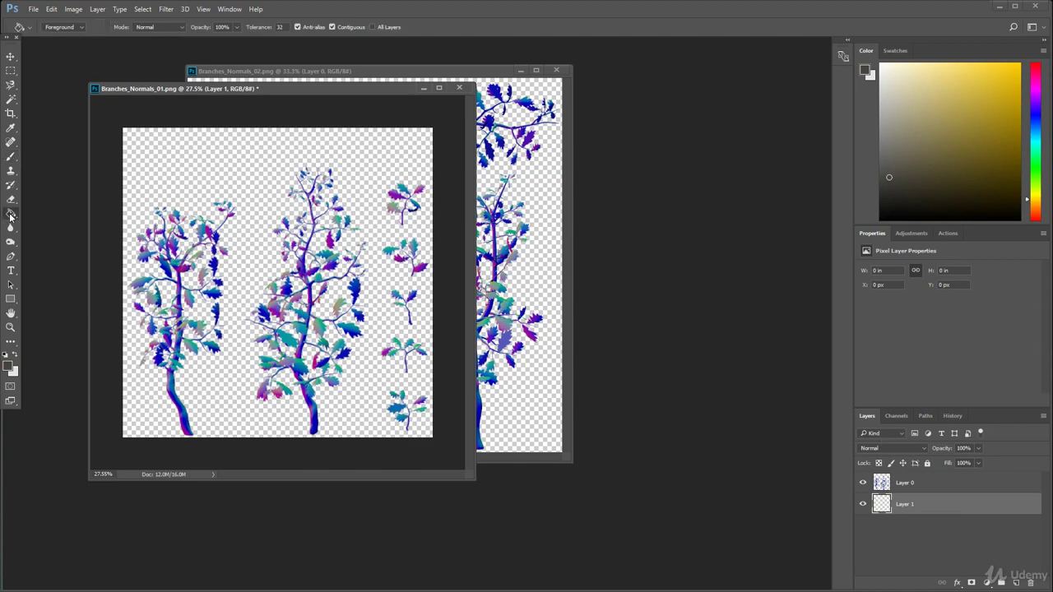
pyautogui.click(8, 367)
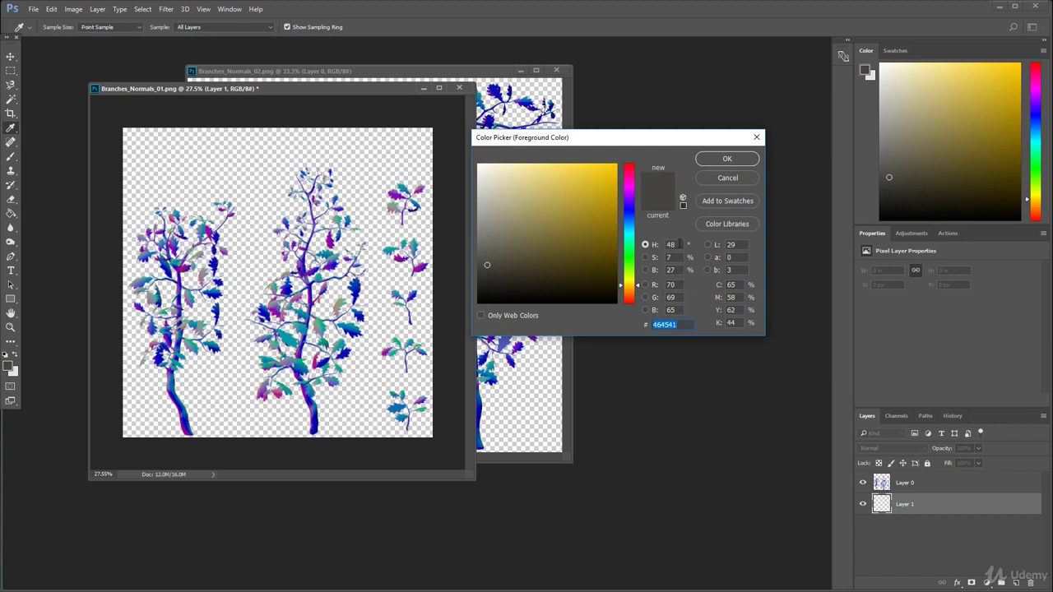
pyautogui.click(679, 284)
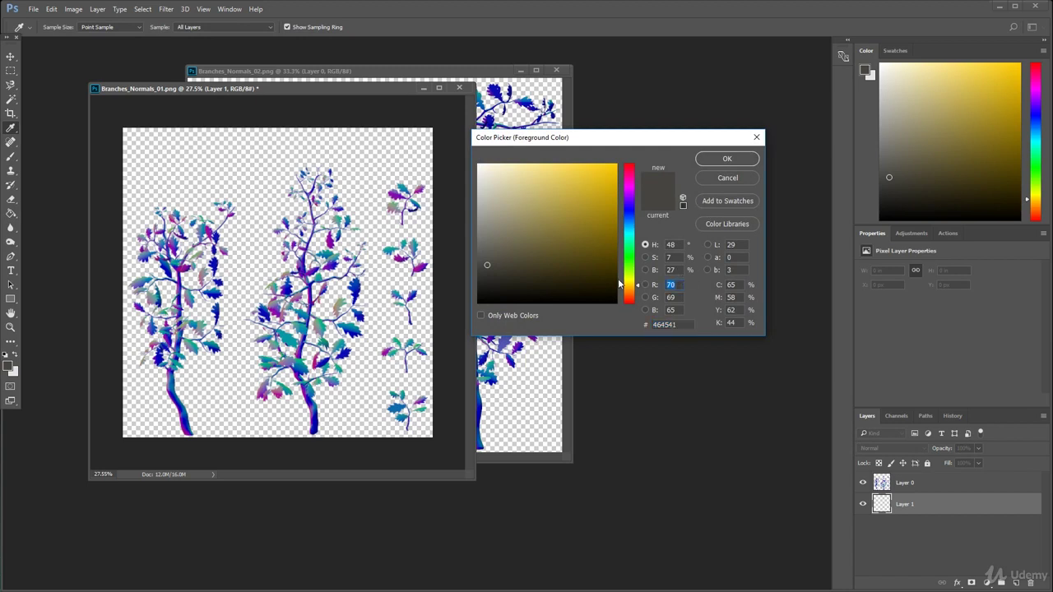
pyautogui.write('127')
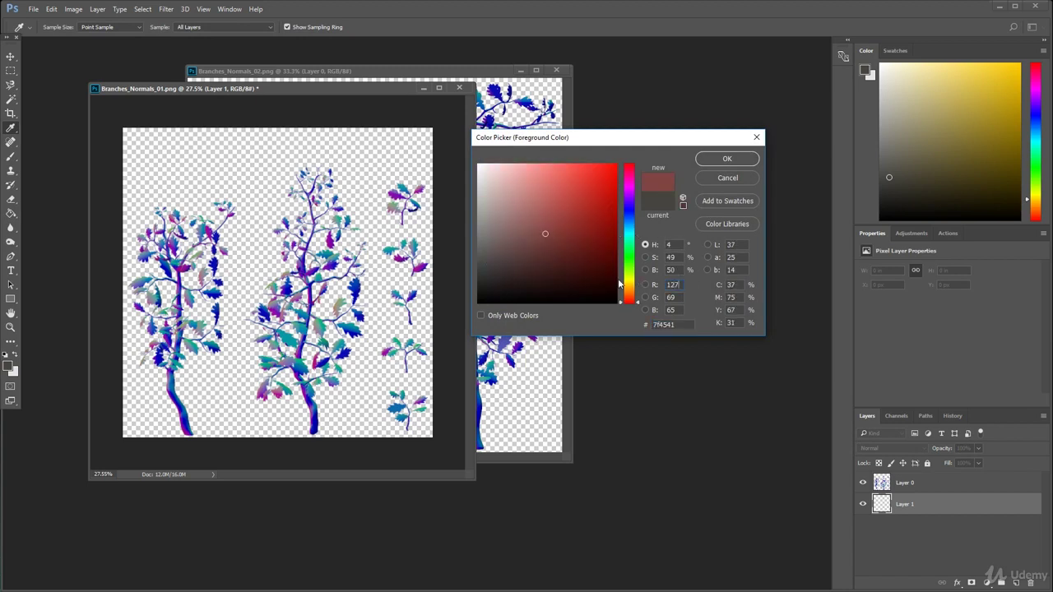
pyautogui.press('Tab')
pyautogui.write('127')
pyautogui.press('Tab')
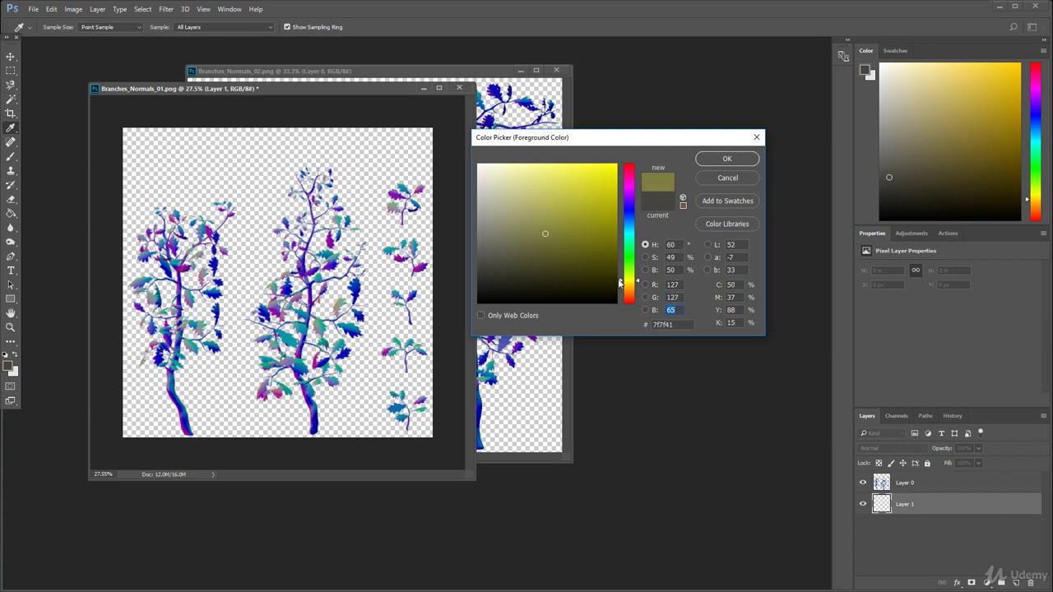
pyautogui.write('255')
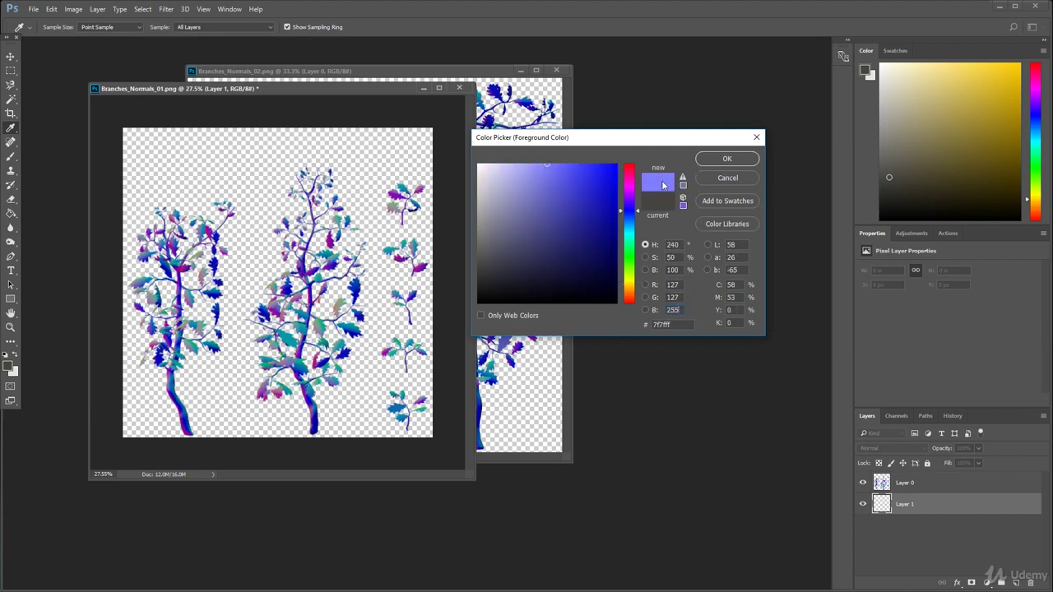
pyautogui.click(727, 158)
pyautogui.press('g')
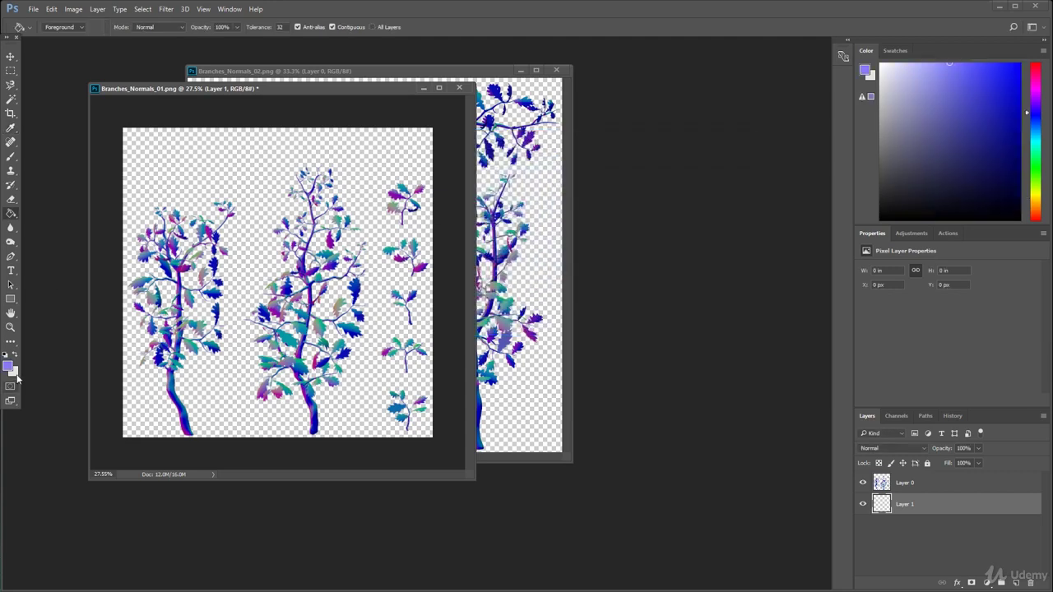
# Step: Check the foreground colour's values and fill the empty Layer 1 with that blue using the Paint Bucket
pyautogui.click(7, 367)
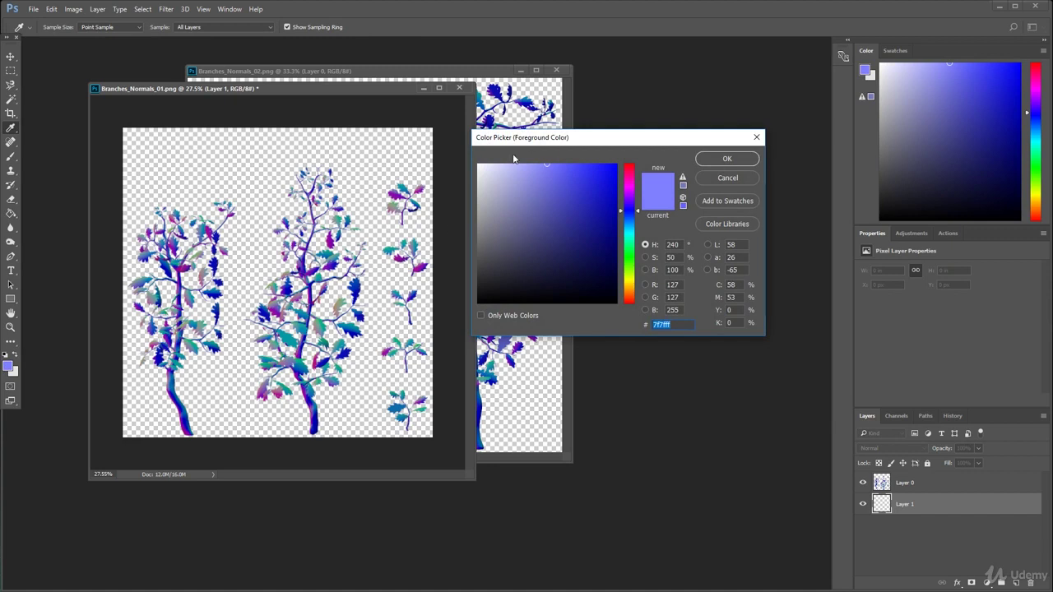
pyautogui.click(727, 159)
pyautogui.press('g')
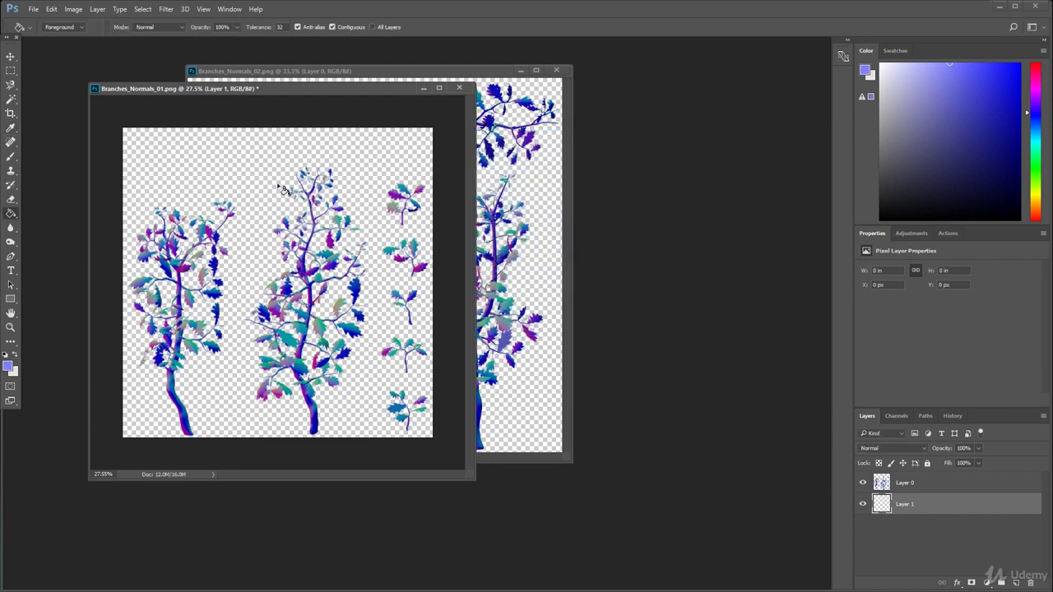
pyautogui.click(371, 271)
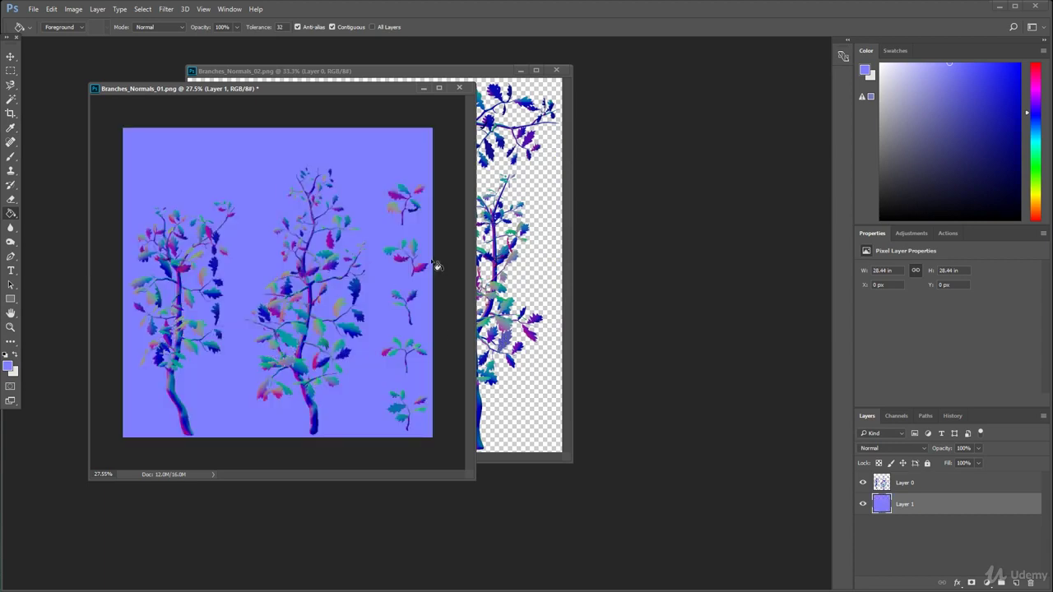
# Step: Move the Branches_Normals_01.png window away from the other document and flatten its two layers into one background image
pyautogui.moveTo(319, 92); pyautogui.dragTo(602, 102)
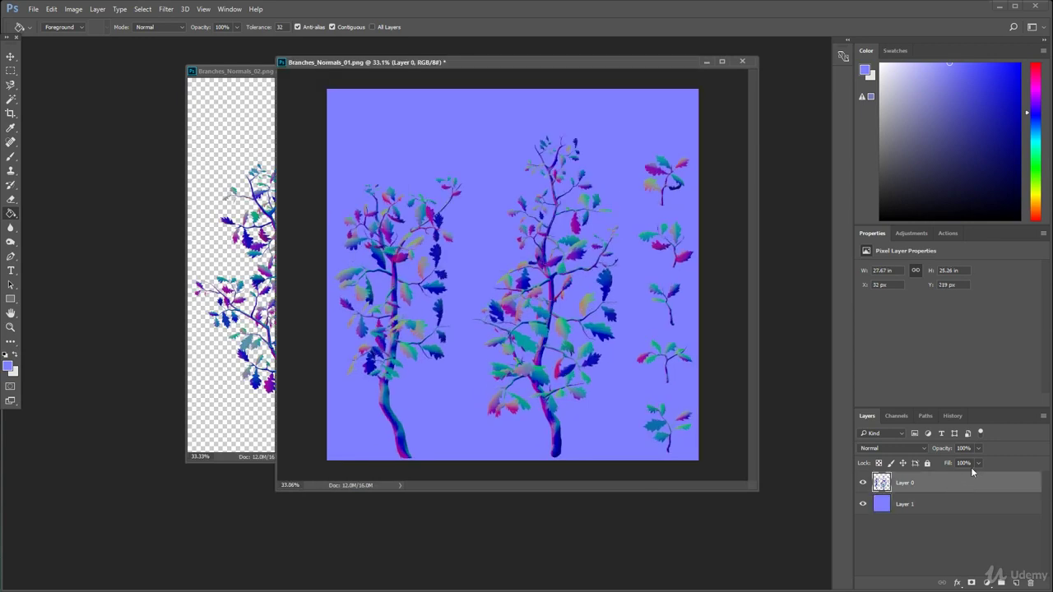
pyautogui.rightClick(960, 485)
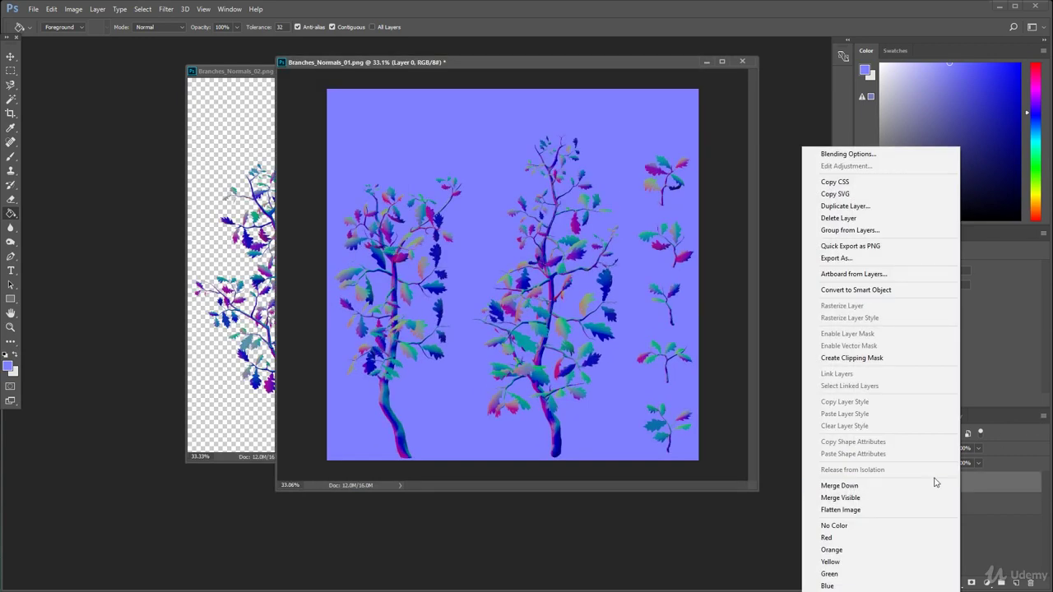
pyautogui.click(867, 510)
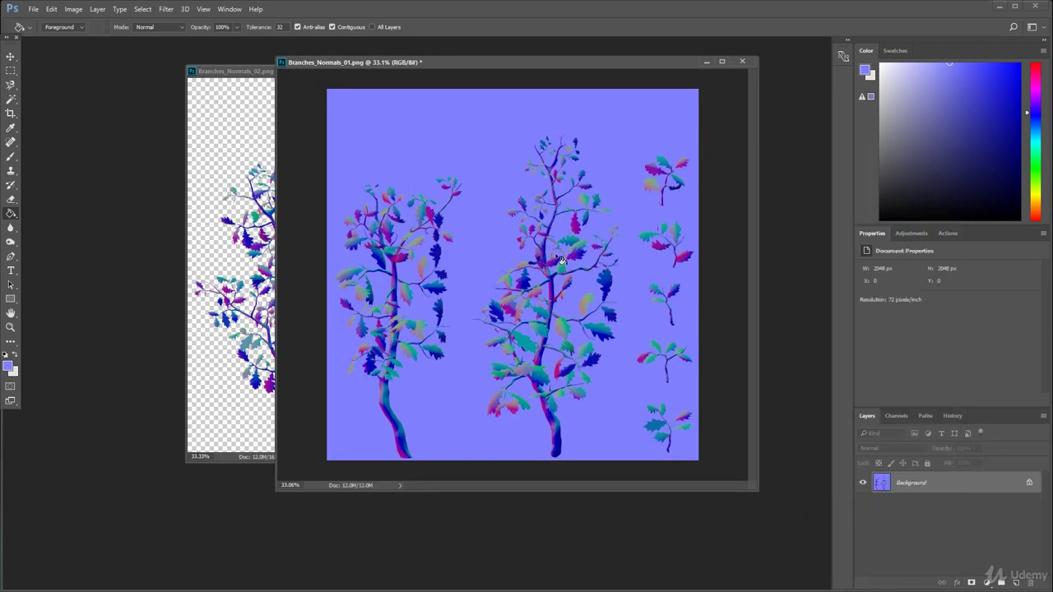
# Step: Save the flattened image as Targa file Branches_Normals_01.tga in the Textures folder at 24 bits/pixel, and close the document
pyautogui.click(34, 9)
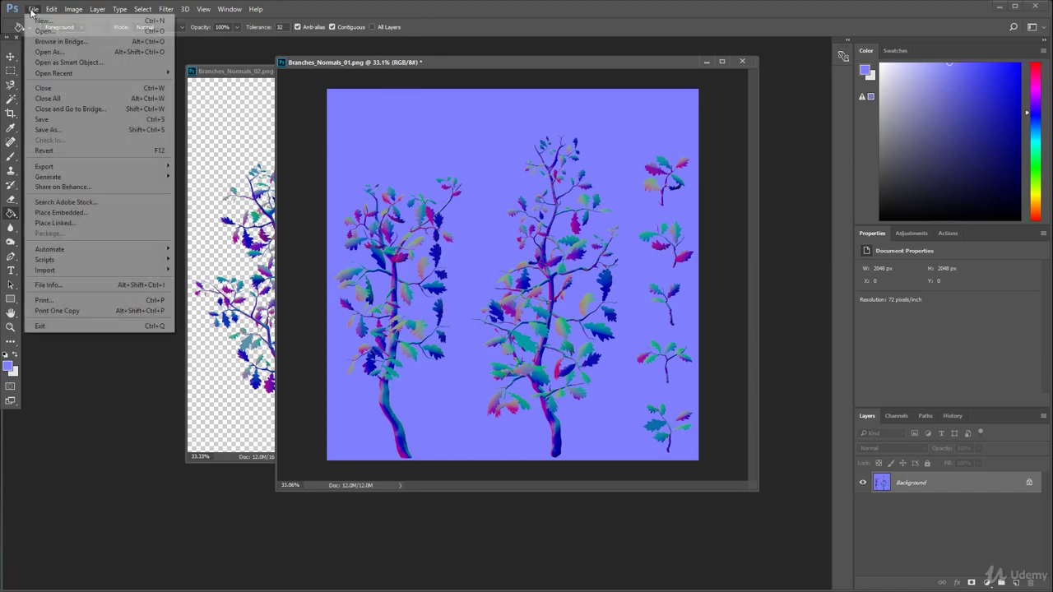
pyautogui.click(74, 129)
pyautogui.click(144, 539)
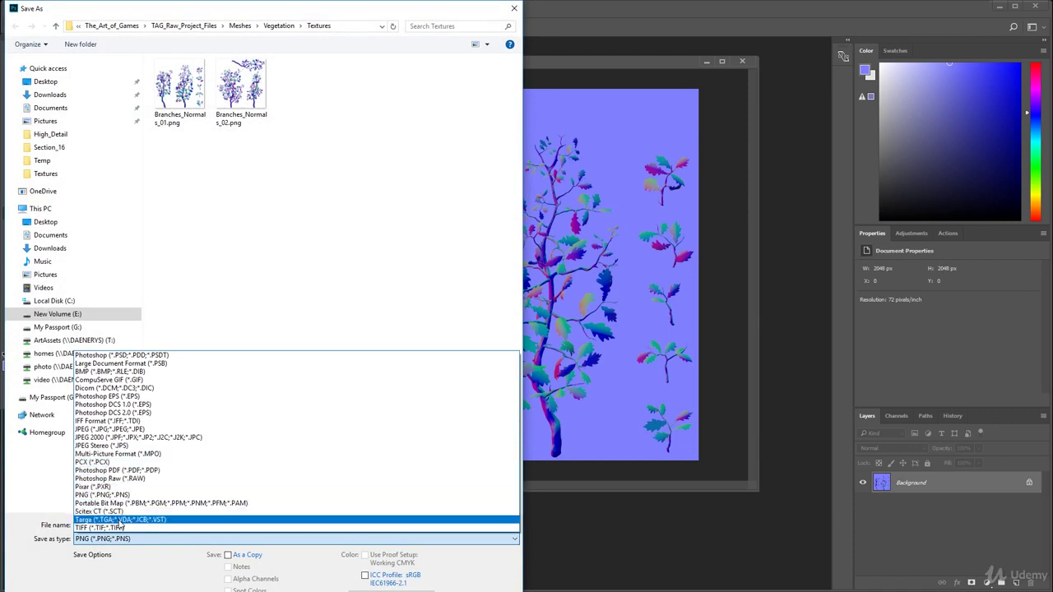
pyautogui.click(119, 519)
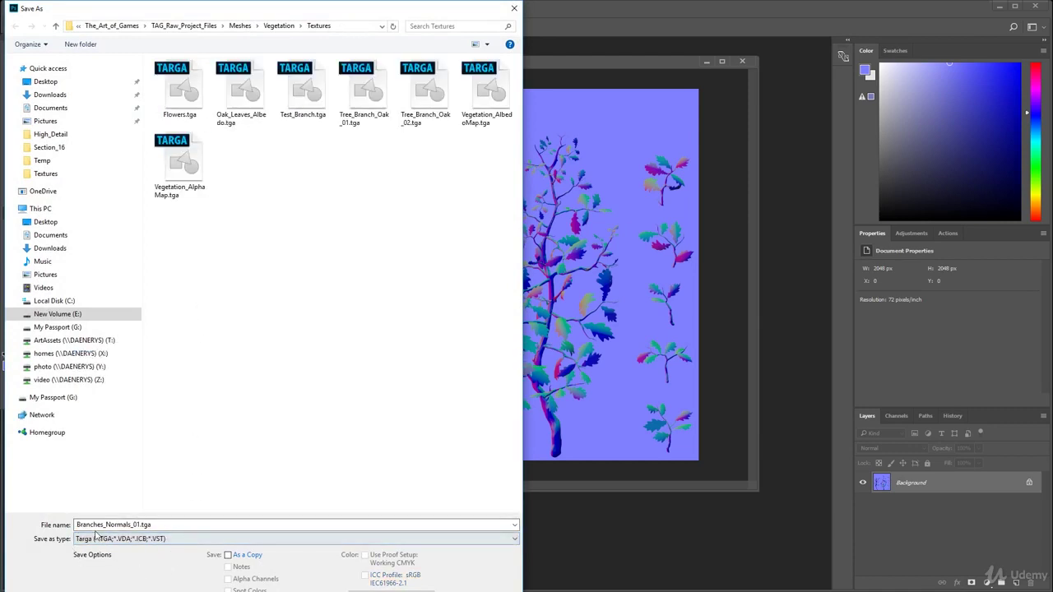
pyautogui.press('Return')
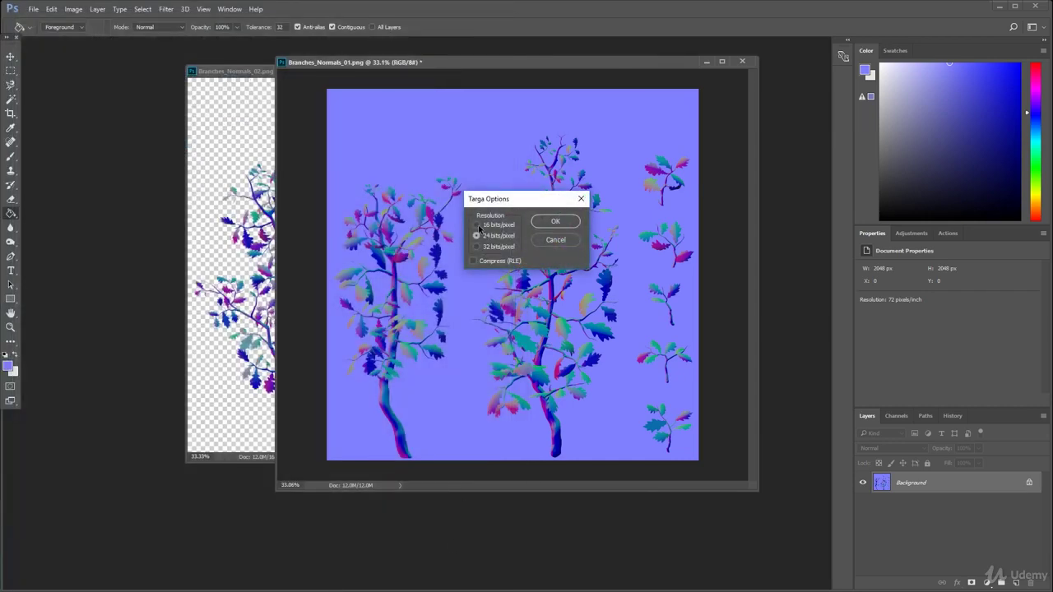
pyautogui.click(556, 221)
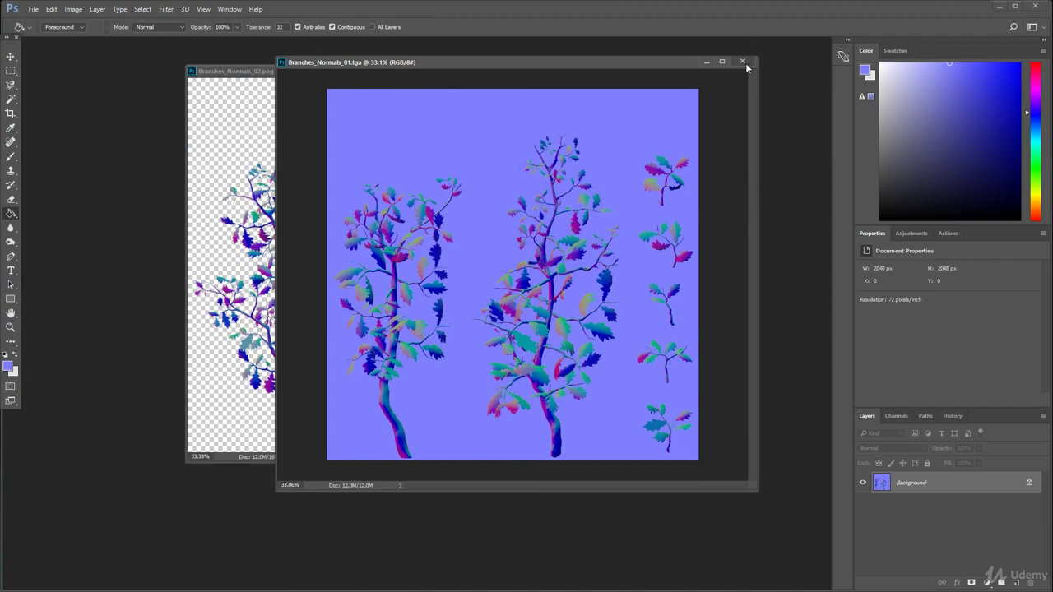
pyautogui.click(742, 61)
# Step: Reposition the Branches_Normals_02.png window, add a new layer with the default settings and place it beneath Layer 0
pyautogui.moveTo(411, 75); pyautogui.dragTo(459, 115)
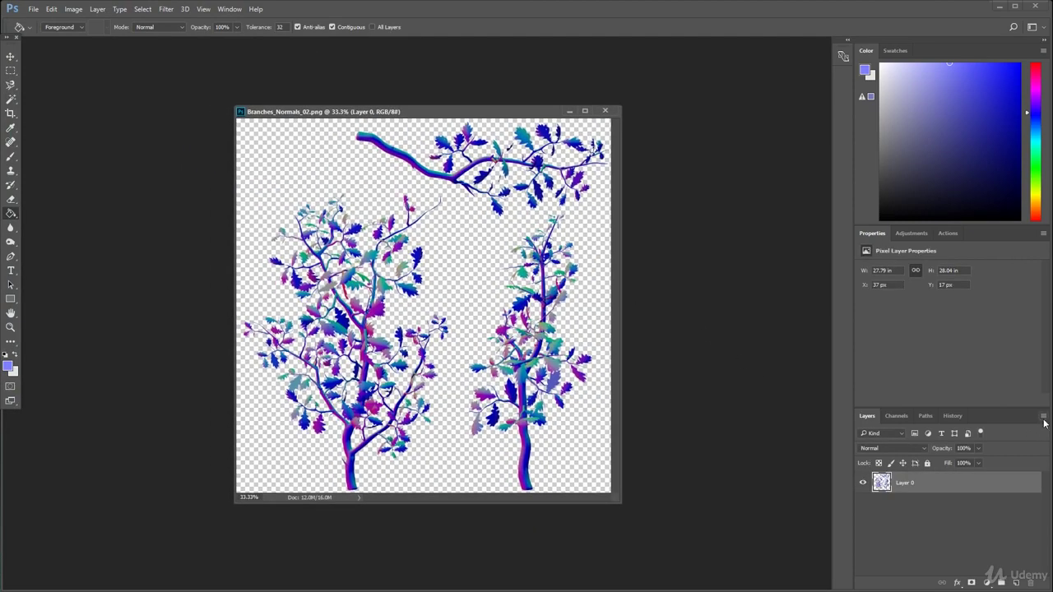
pyautogui.click(1043, 417)
pyautogui.click(954, 58)
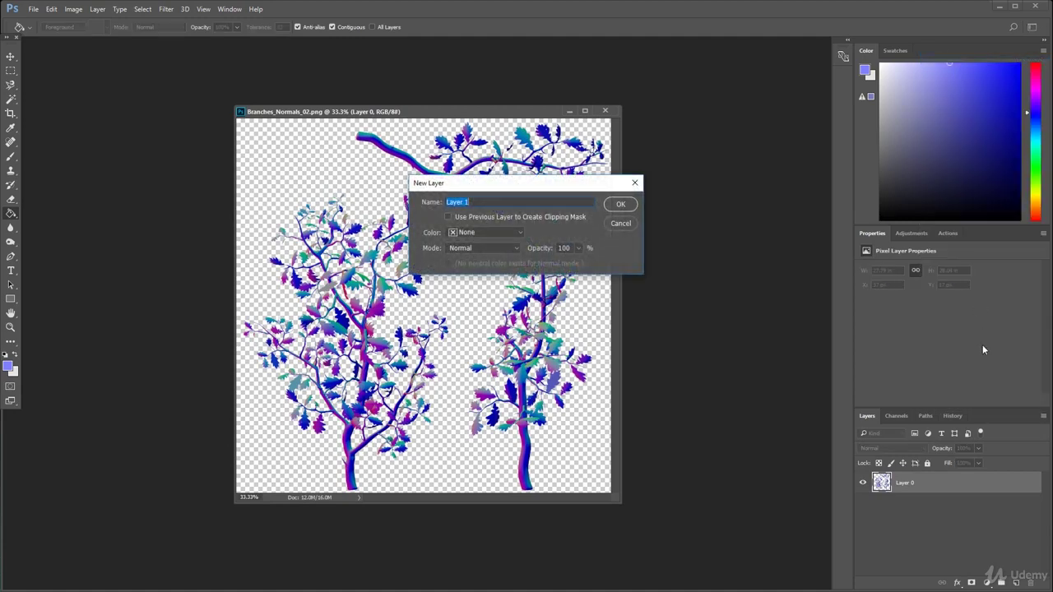
pyautogui.click(617, 207)
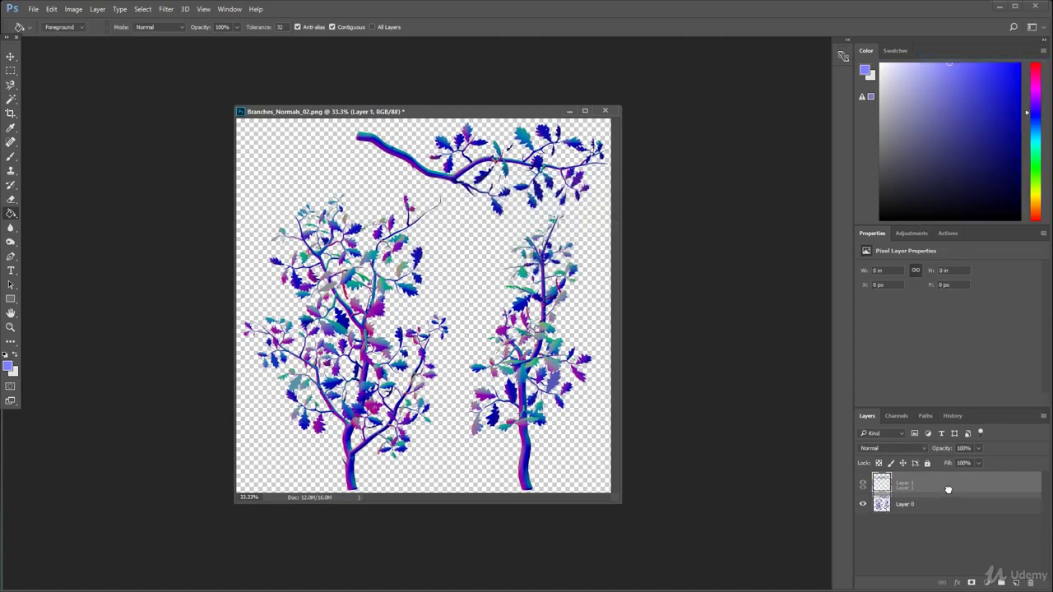
pyautogui.moveTo(947, 490); pyautogui.dragTo(947, 525)
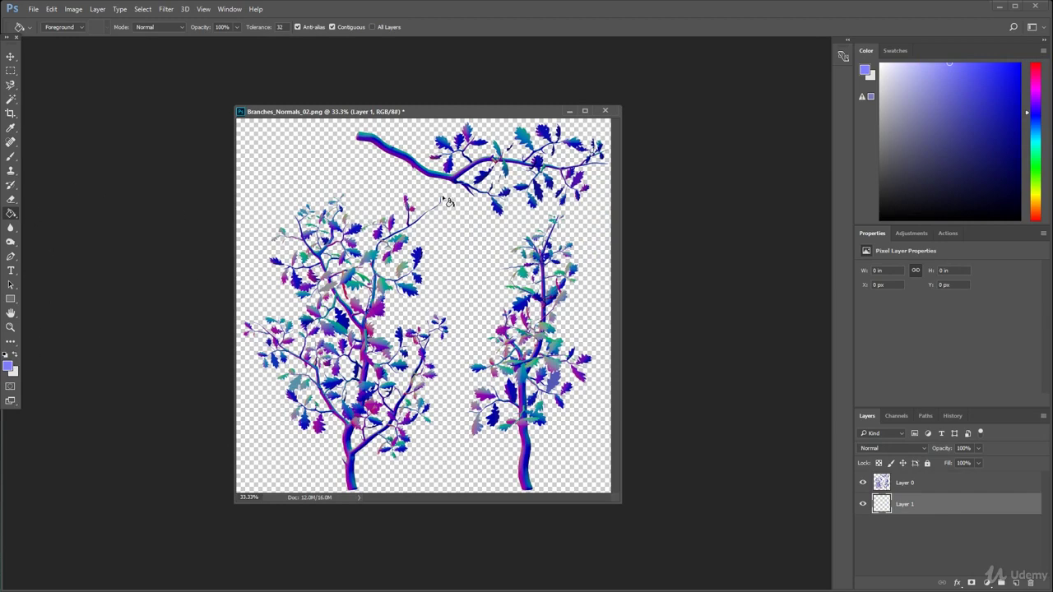
# Step: Fill Layer 1 of Branches_Normals_02.png with the blue foreground colour and flatten the image
pyautogui.click(328, 173)
pyautogui.click(994, 486)
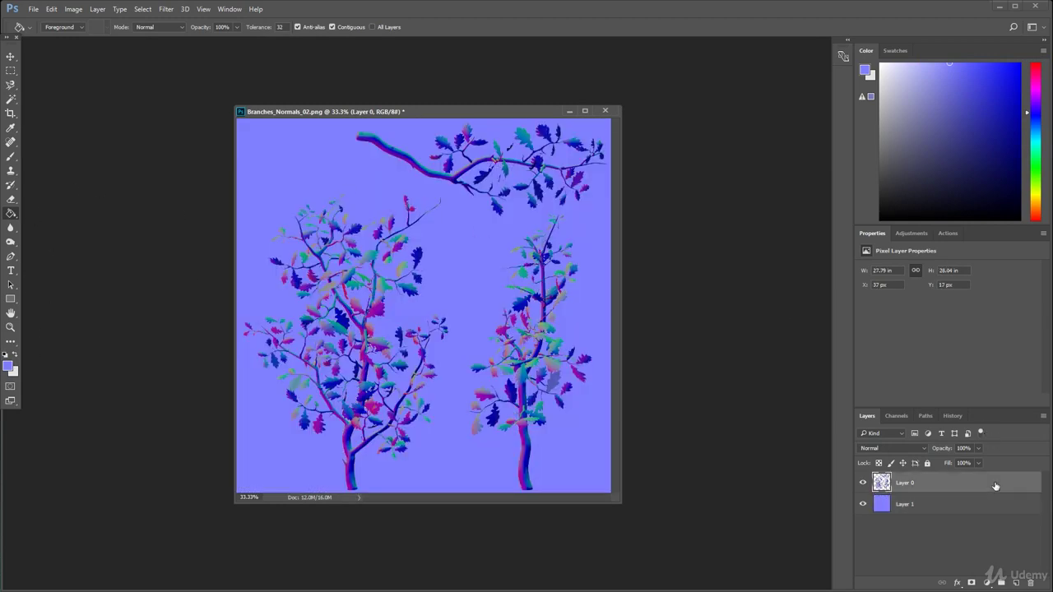
pyautogui.click(1043, 416)
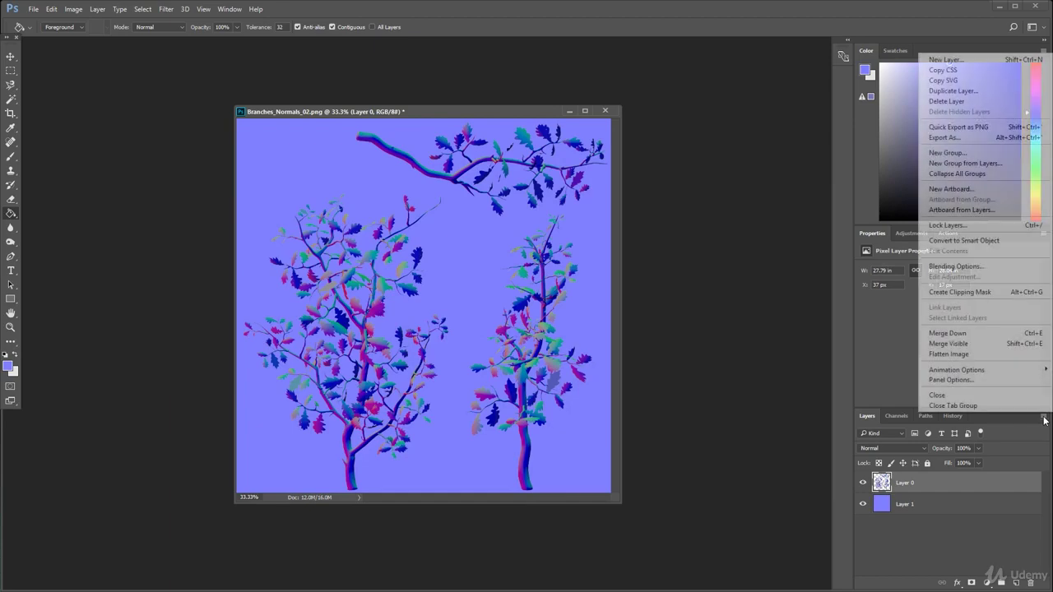
pyautogui.click(973, 354)
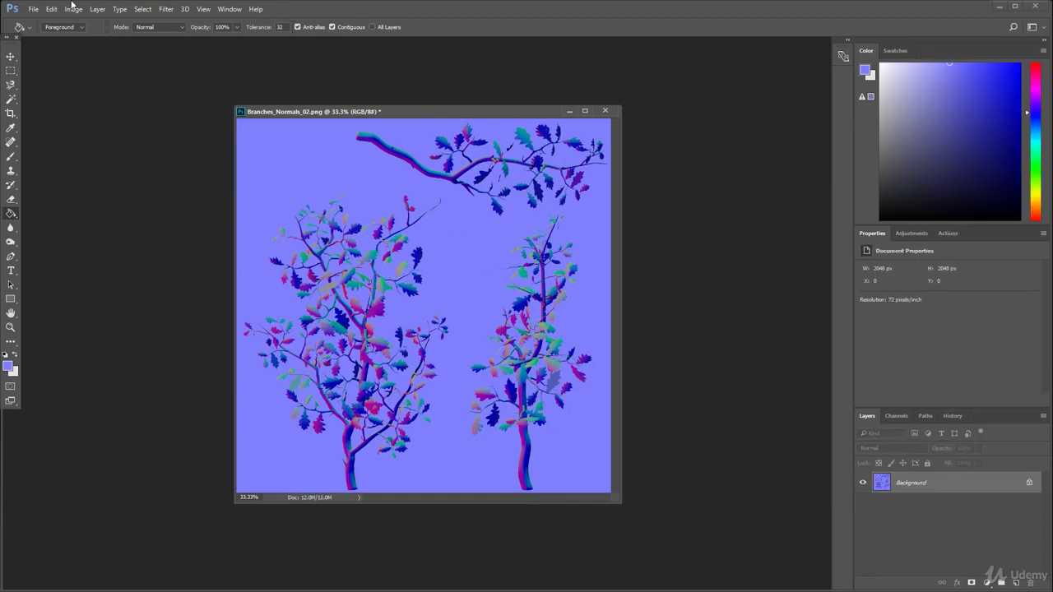
# Step: Save the flattened image as Targa file Branches_Normals_02.tga in the Textures folder at 24 bits/pixel, and close the document
pyautogui.click(34, 9)
pyautogui.click(57, 129)
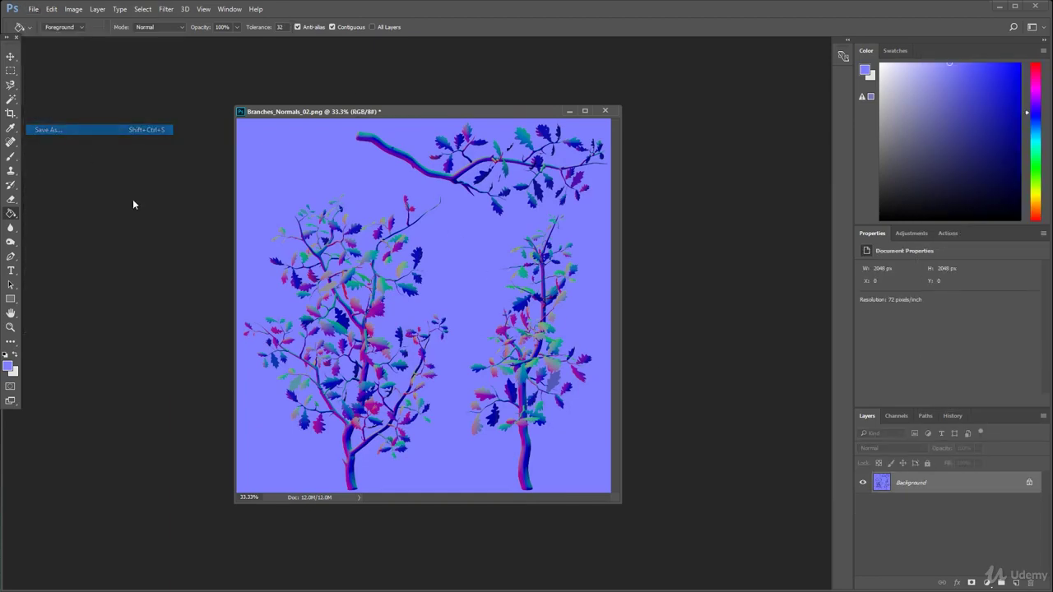
pyautogui.click(236, 539)
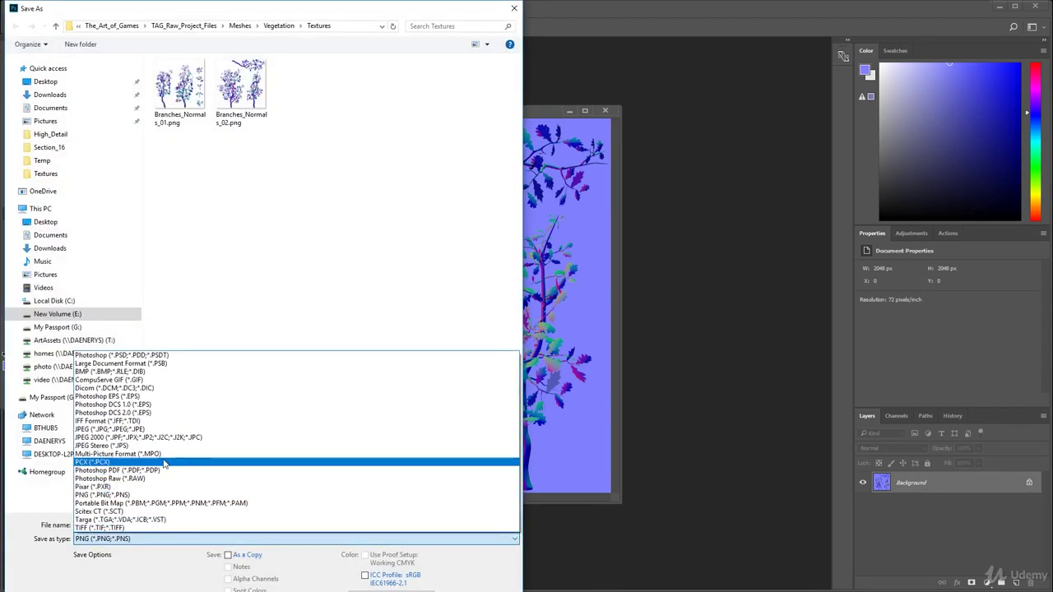
pyautogui.click(163, 521)
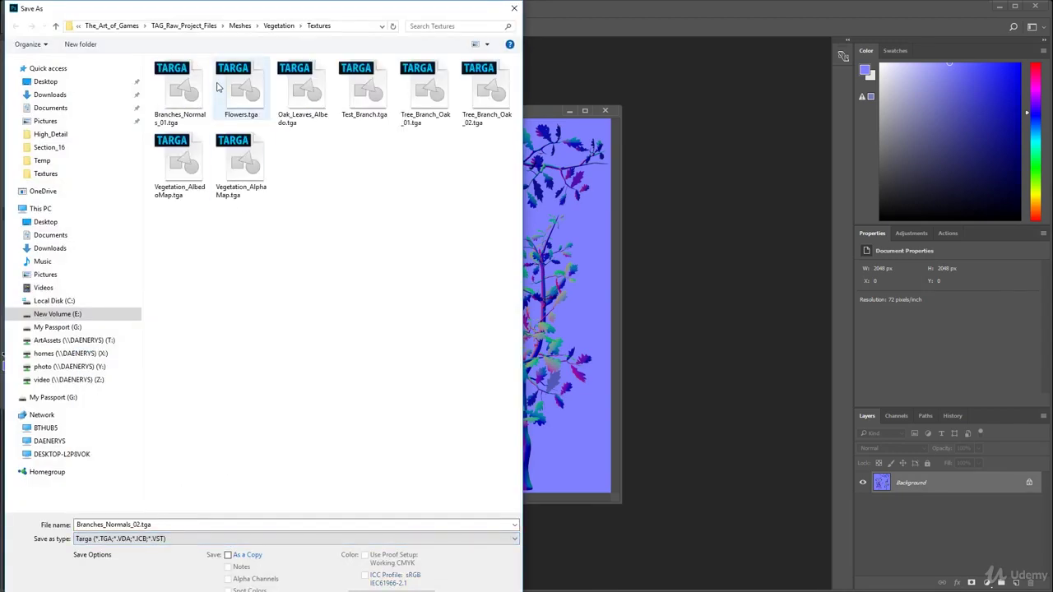
pyautogui.click(173, 89)
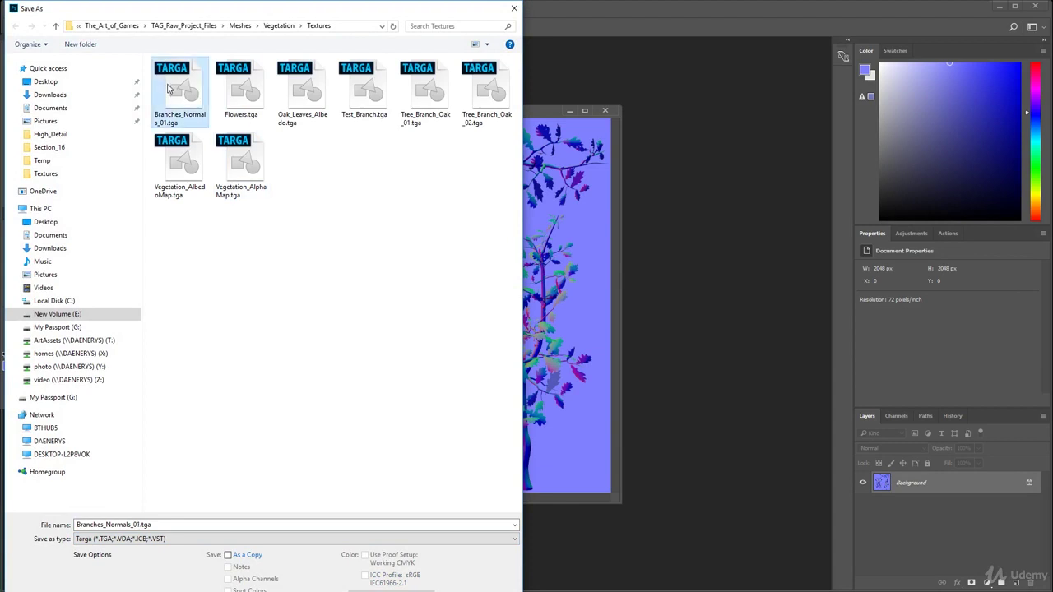
pyautogui.click(174, 524)
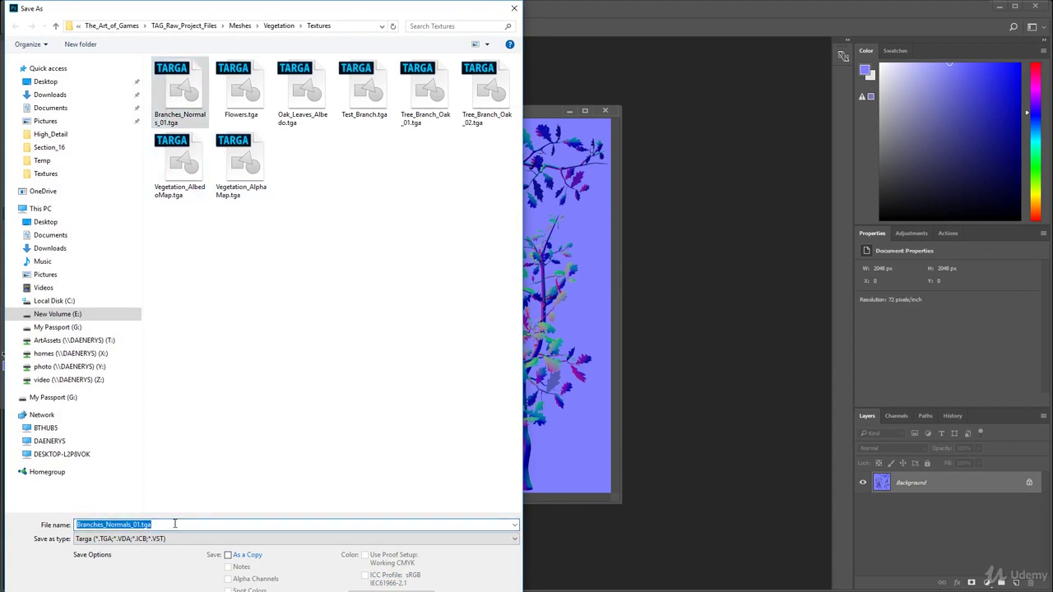
pyautogui.hotkey('ctrl', 'Left')
pyautogui.press('BackSpace')
pyautogui.write('2')
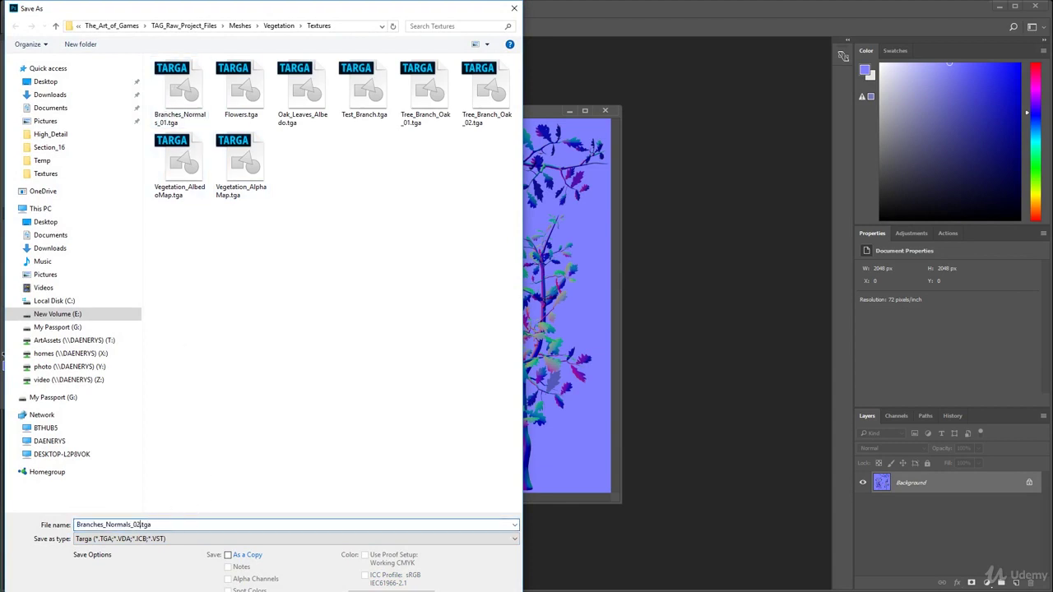
pyautogui.press('Return')
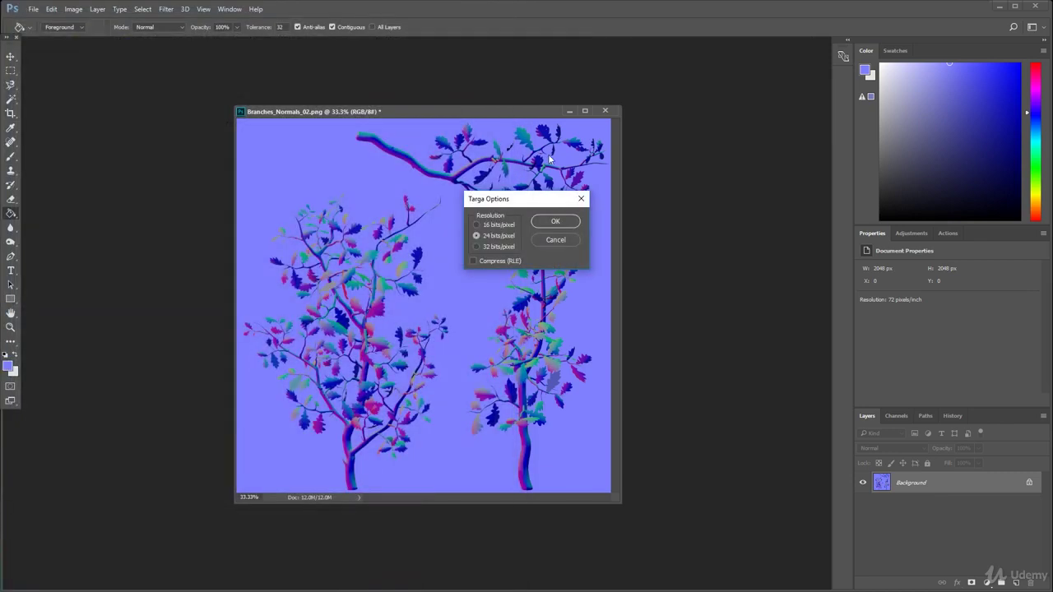
pyautogui.click(556, 219)
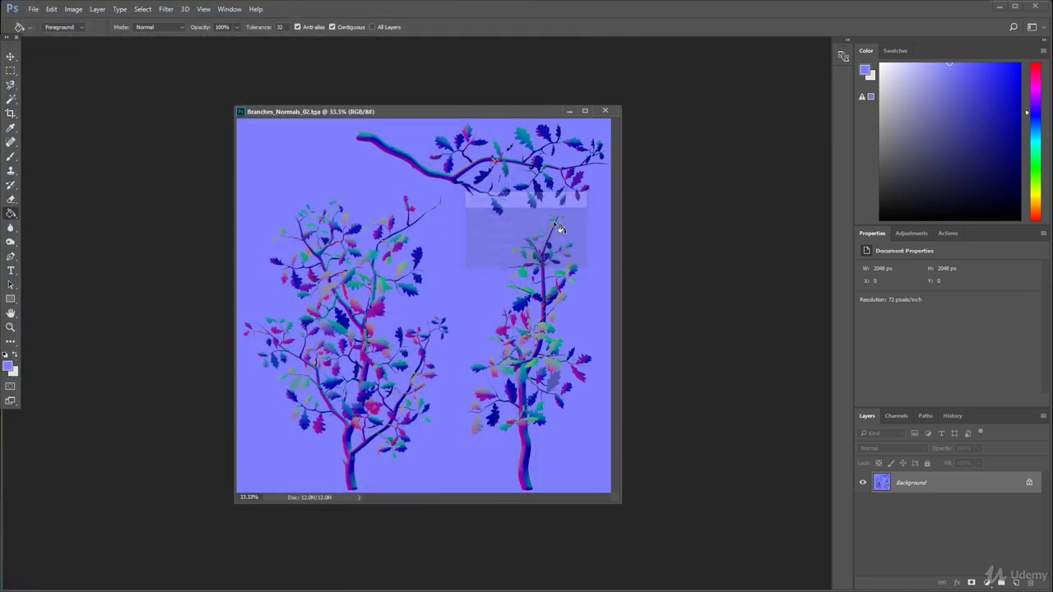
pyautogui.click(604, 110)
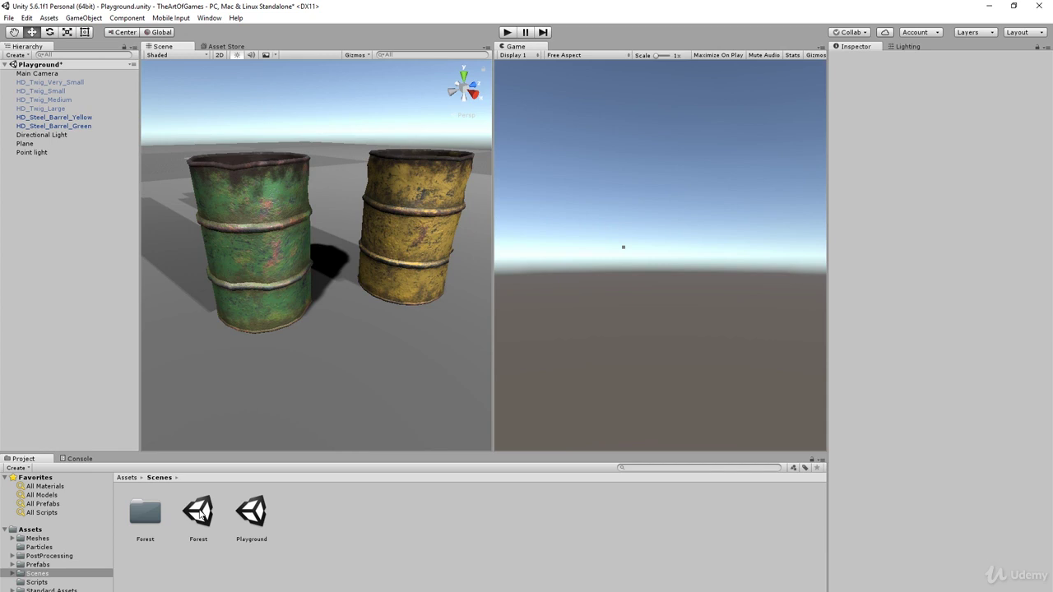
# Step: In Unity, create a new scene with the default name in the Scenes folder and delete it again
pyautogui.keyDown('alt'); pyautogui.moveTo(313, 246); pyautogui.dragTo(211, 324); pyautogui.keyUp('alt')
pyautogui.scroll(-2, 211, 324)
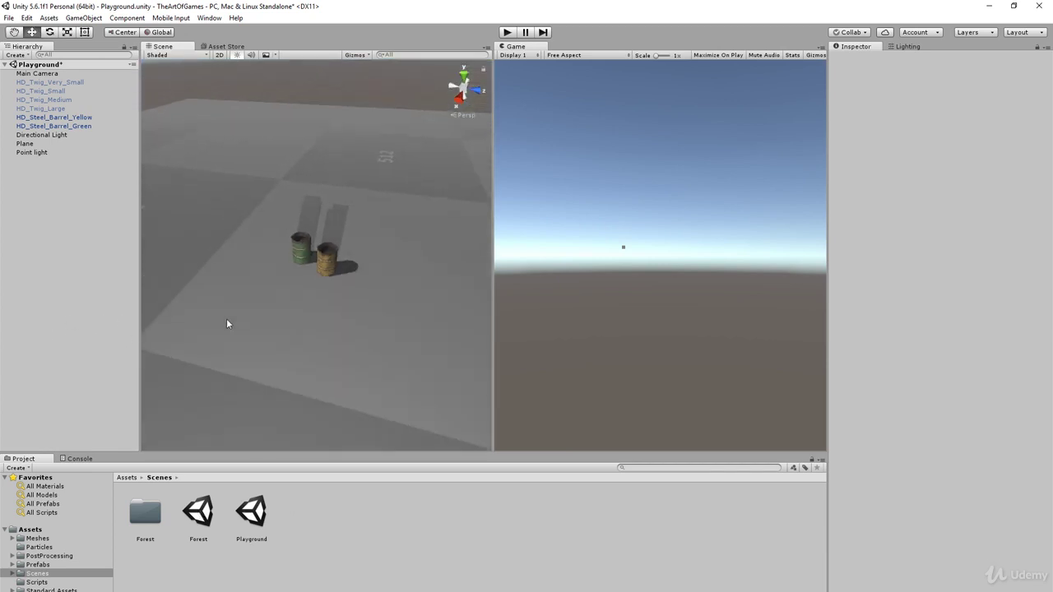
pyautogui.click(36, 573)
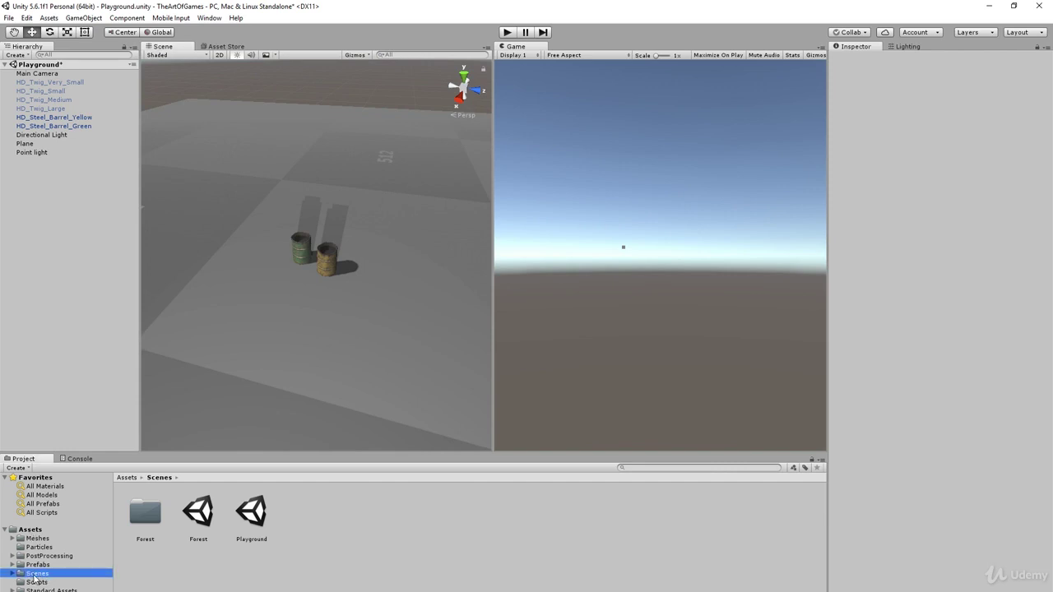
pyautogui.rightClick(360, 556)
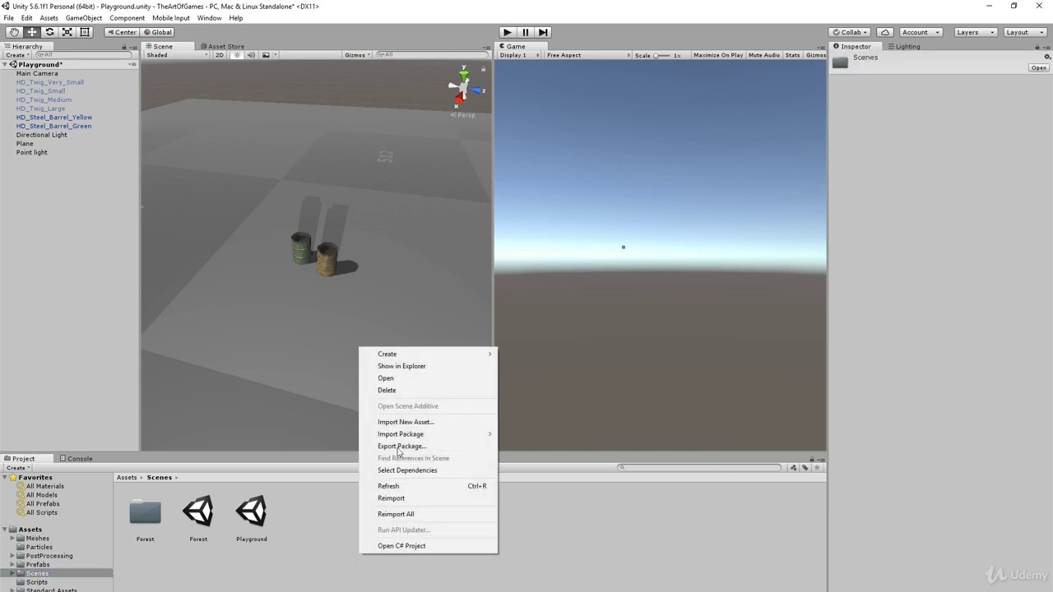
pyautogui.moveTo(436, 354)
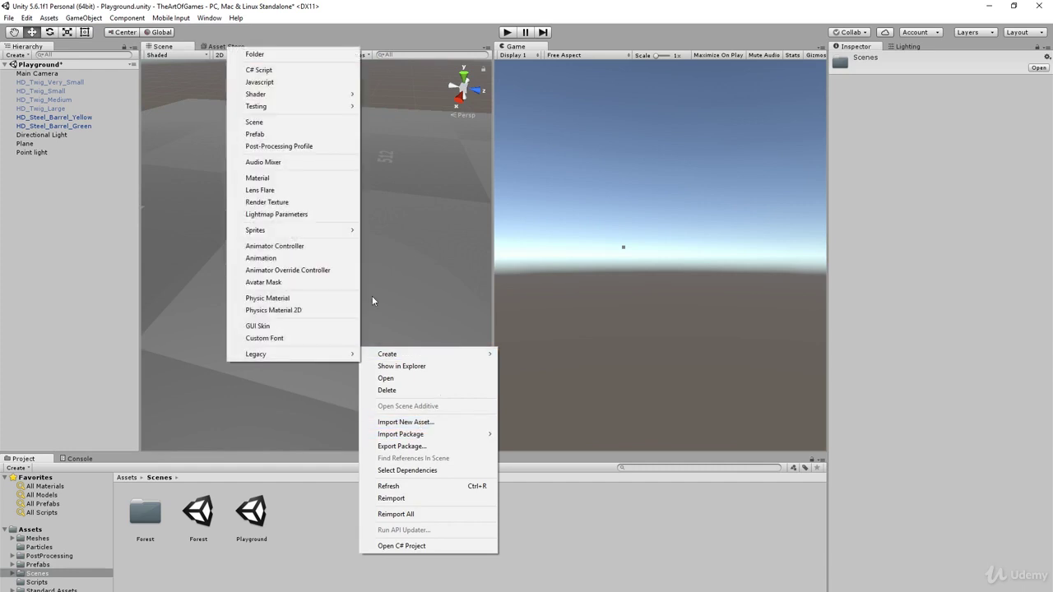
pyautogui.click(260, 123)
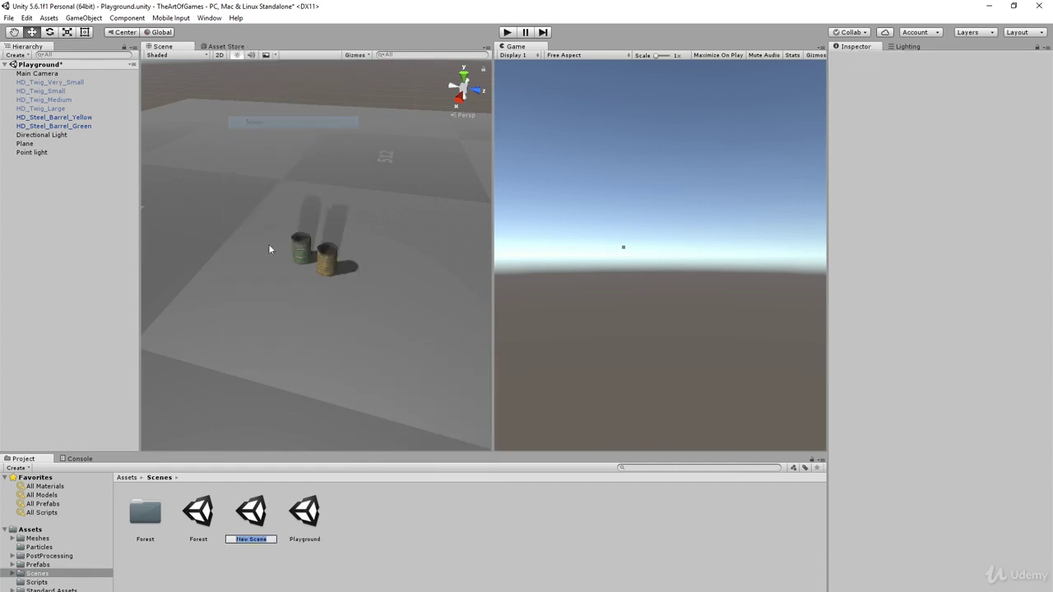
pyautogui.press('Return')
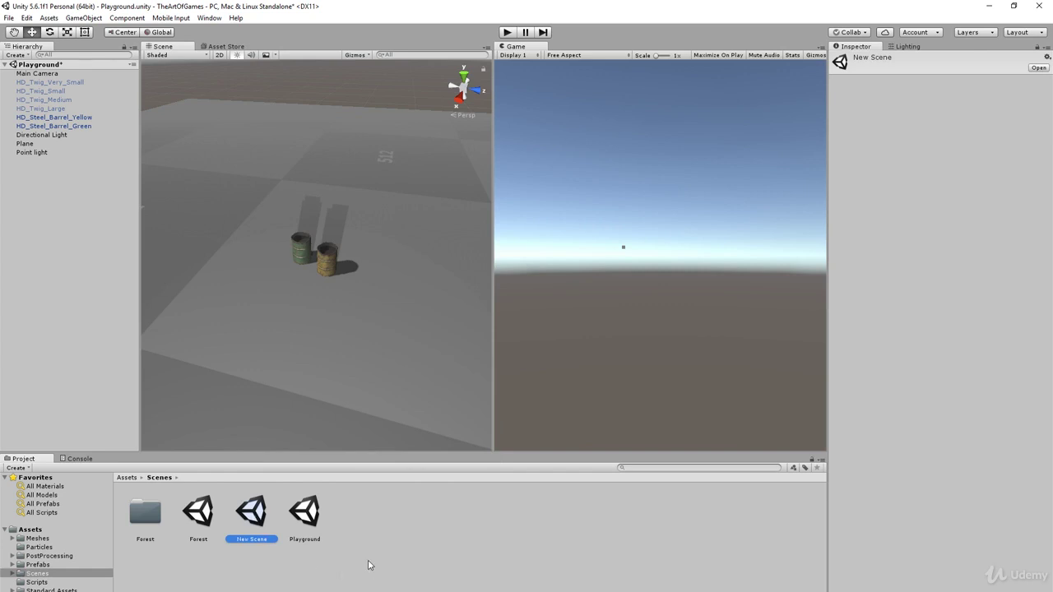
pyautogui.press('Delete')
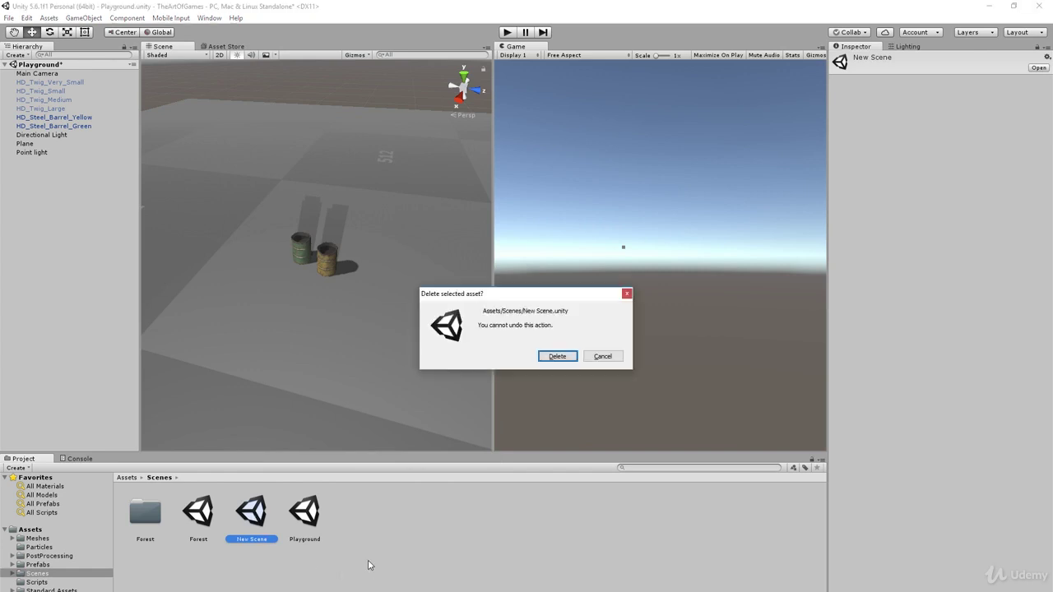
pyautogui.click(559, 359)
# Step: Examine the ground plane and the two steel barrels of the Playground scene from several angles and distances
pyautogui.click(253, 530)
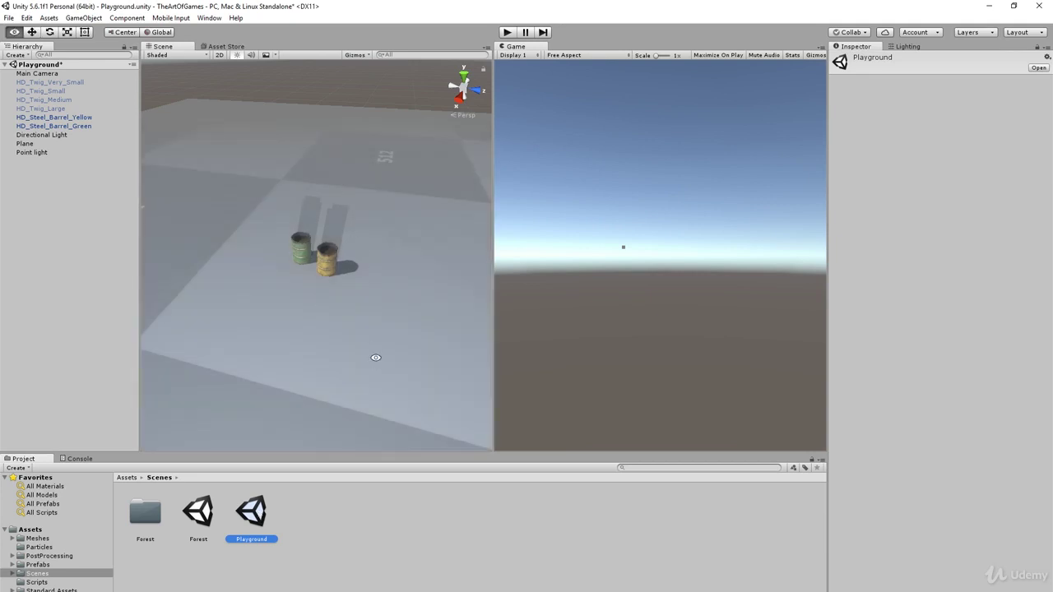
pyautogui.keyDown('alt'); pyautogui.moveTo(376, 357); pyautogui.dragTo(237, 259); pyautogui.keyUp('alt')
pyautogui.click(210, 240)
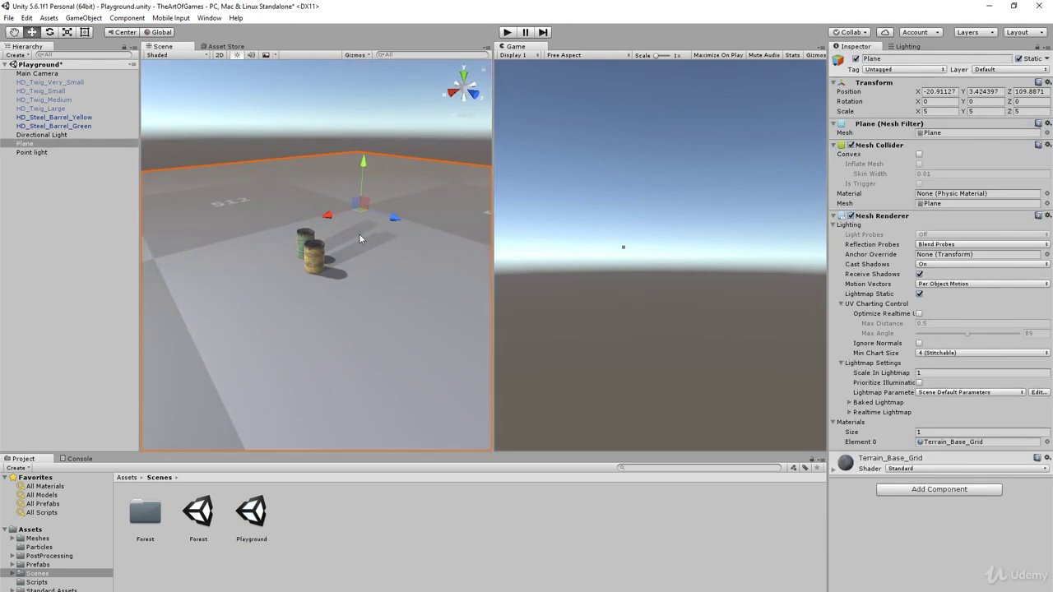
pyautogui.scroll(-10, 360, 232)
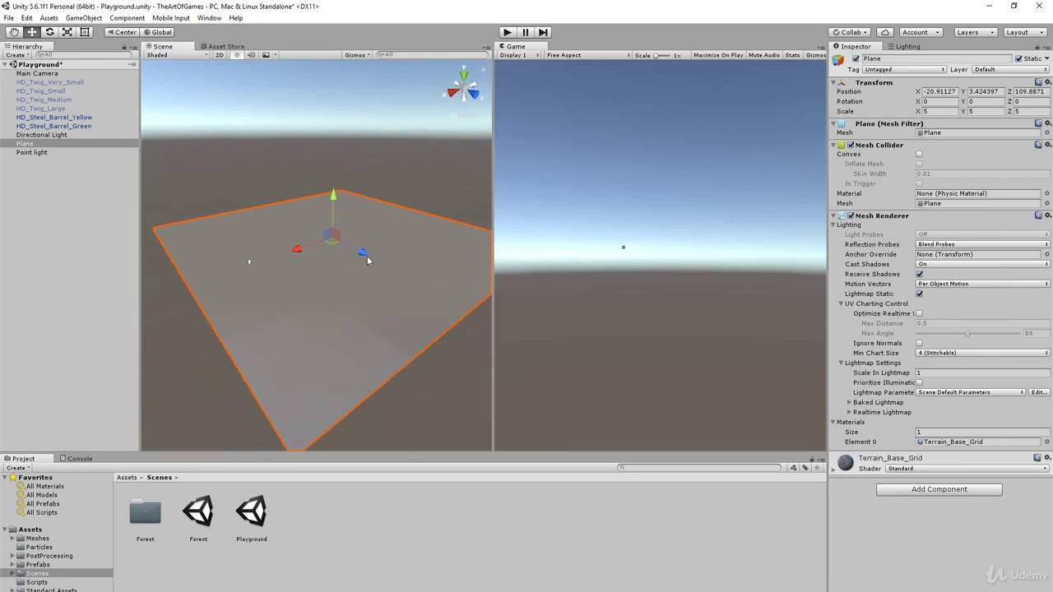
pyautogui.scroll(10, 306, 311)
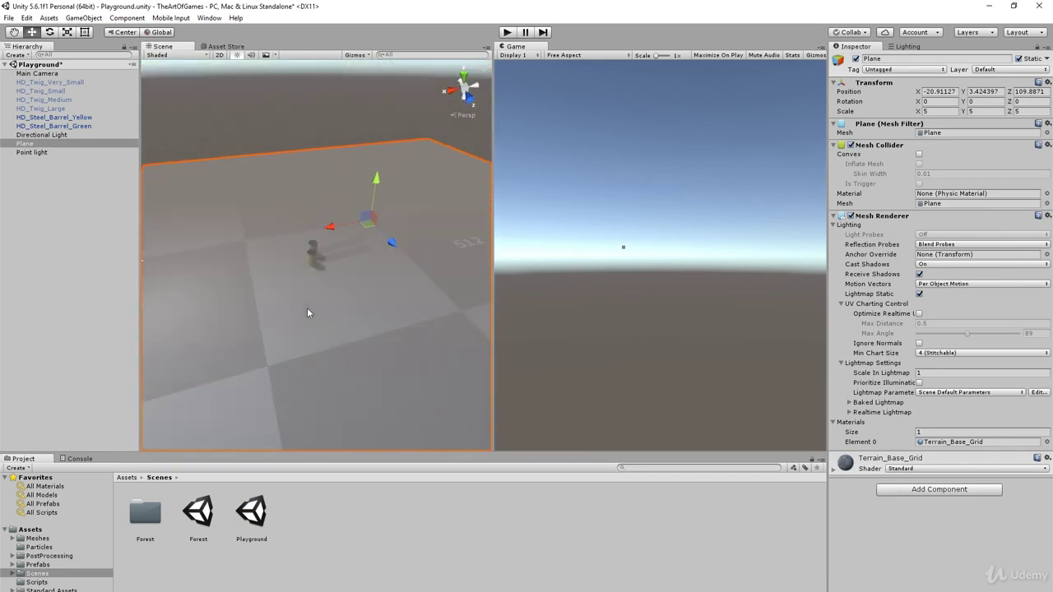
pyautogui.scroll(5, 306, 310)
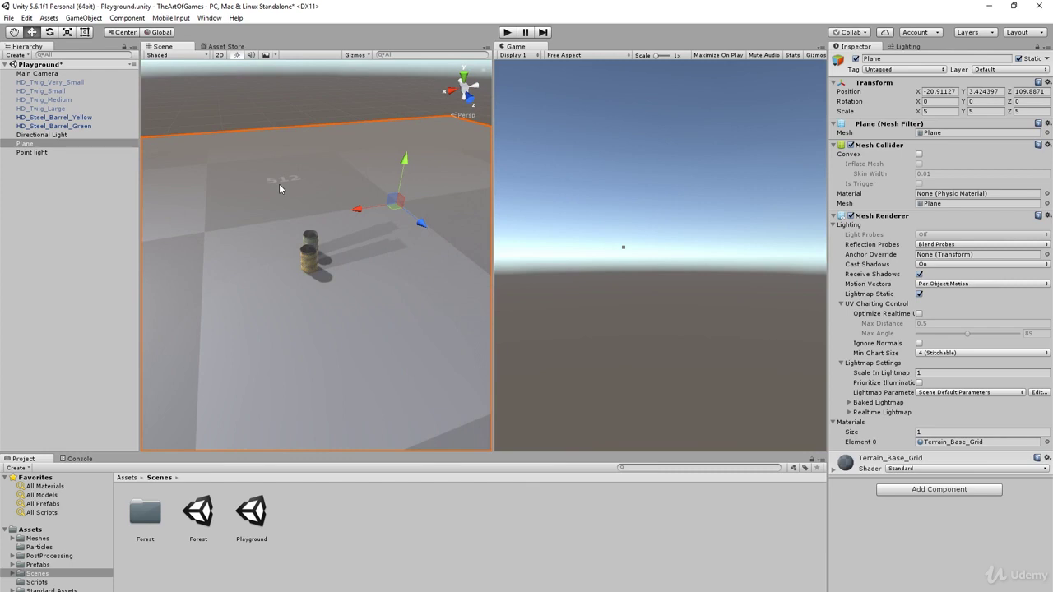
pyautogui.keyDown('alt'); pyautogui.moveTo(200, 179); pyautogui.dragTo(326, 297); pyautogui.keyUp('alt')
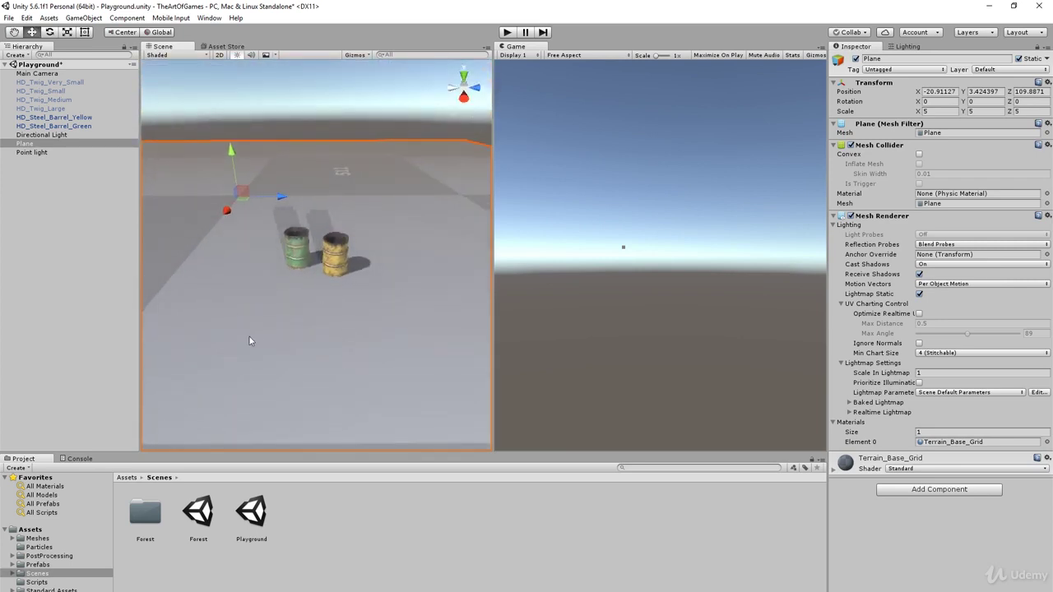
pyautogui.keyDown('alt'); pyautogui.moveTo(308, 331); pyautogui.dragTo(269, 286); pyautogui.keyUp('alt')
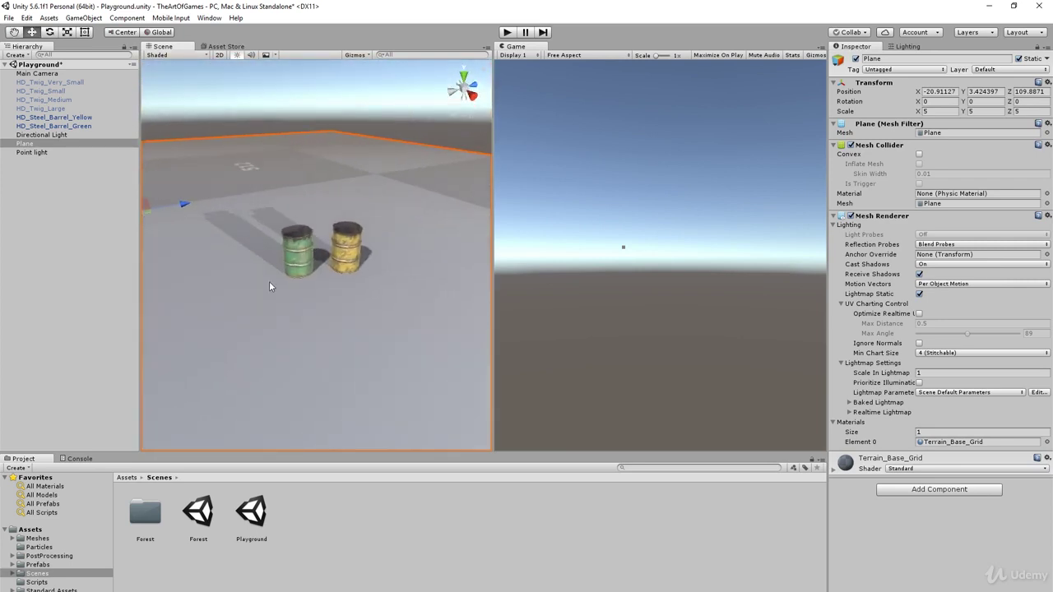
pyautogui.press('f')
pyautogui.keyDown('alt'); pyautogui.moveTo(260, 229); pyautogui.dragTo(259, 242); pyautogui.keyUp('alt')
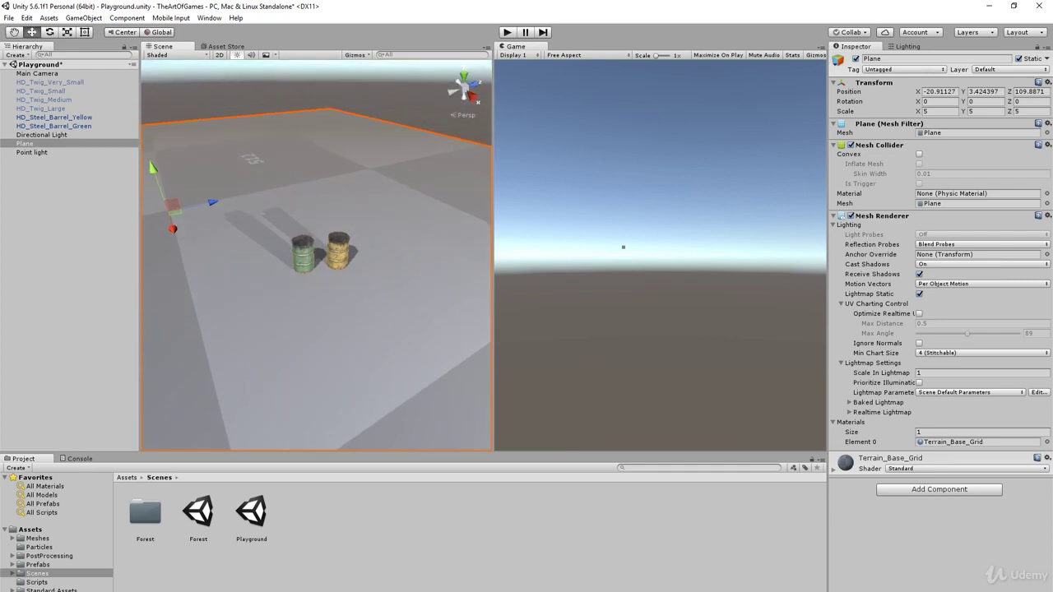
pyautogui.moveTo(156, 590)
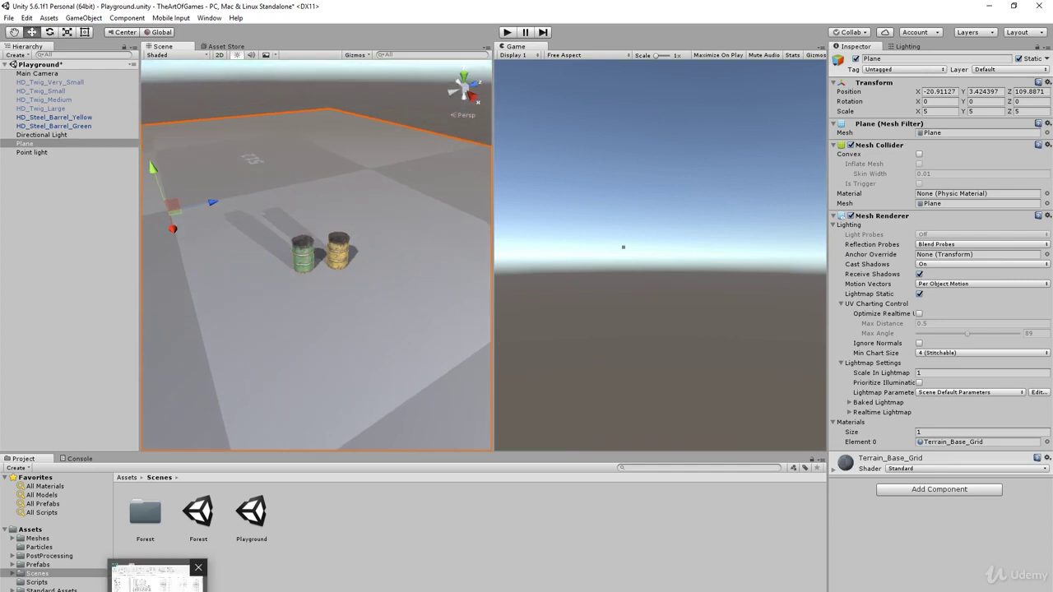
# Step: Create a folder named Temp_Textures inside the Scenes folder and open it
pyautogui.click(308, 571)
pyautogui.rightClick(355, 548)
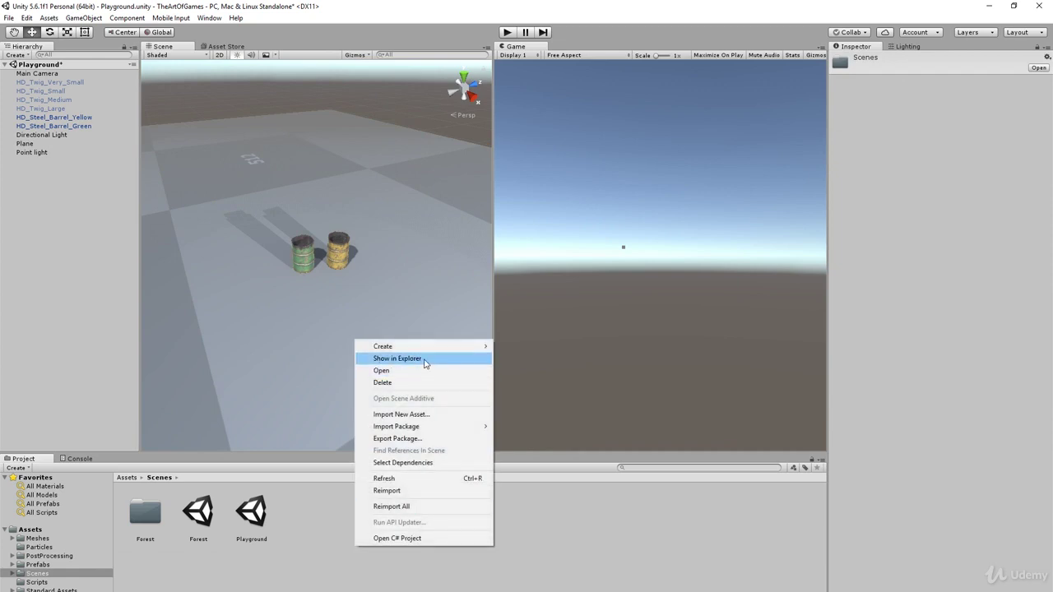
pyautogui.moveTo(425, 346)
pyautogui.click(289, 350)
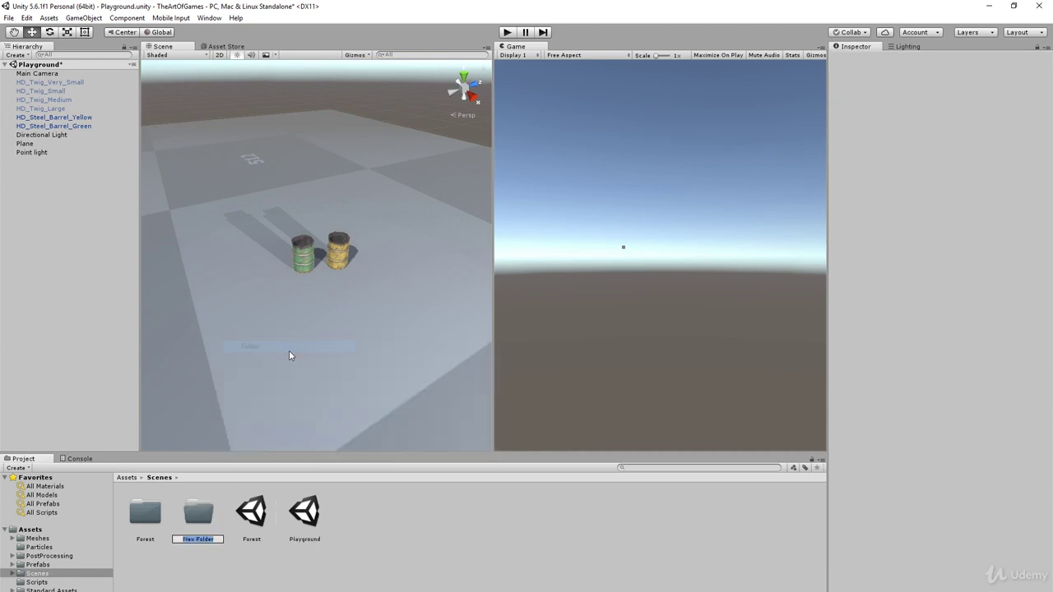
pyautogui.write('T')
pyautogui.write('emp_Textures')
pyautogui.press('Return')
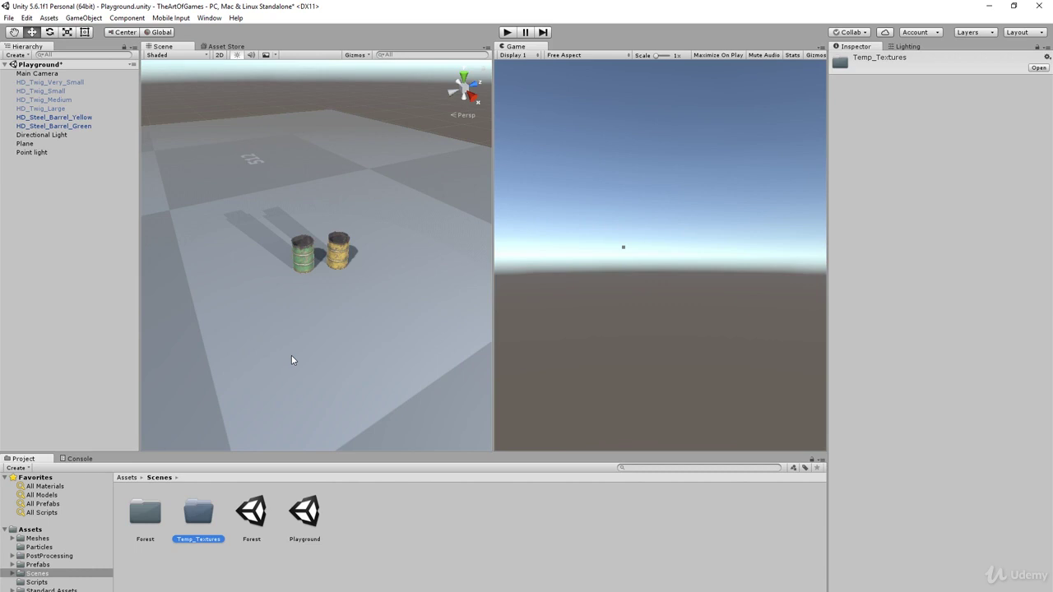
pyautogui.doubleClick(195, 514)
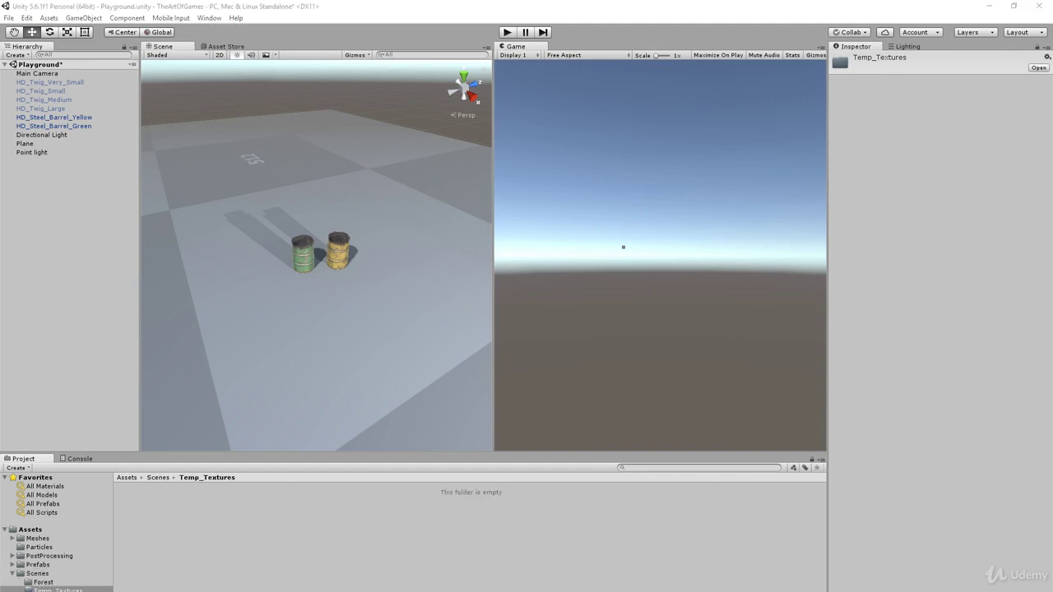
# Step: Import Branches_Normals_01.png and Branches_Normals_02.png from the Textures folder in File Explorer into Temp_Textures, and close the Explorer window
pyautogui.moveTo(1, 138); pyautogui.dragTo(658, 126)
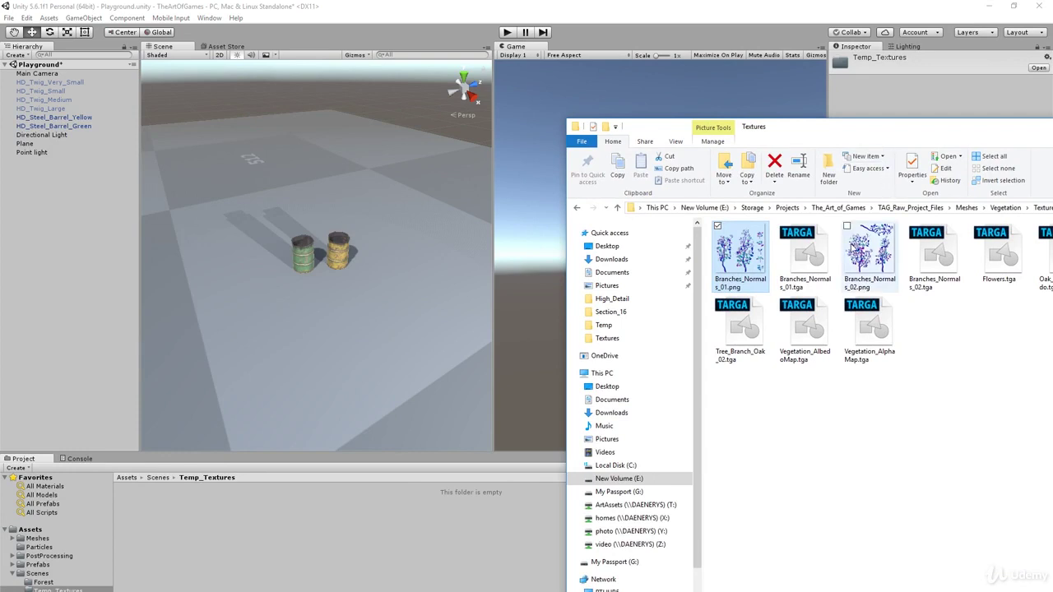
pyautogui.keyDown('ctrl'); pyautogui.click(852, 250); pyautogui.keyUp('ctrl')
pyautogui.keyDown('ctrl'); pyautogui.click(758, 272); pyautogui.keyUp('ctrl')
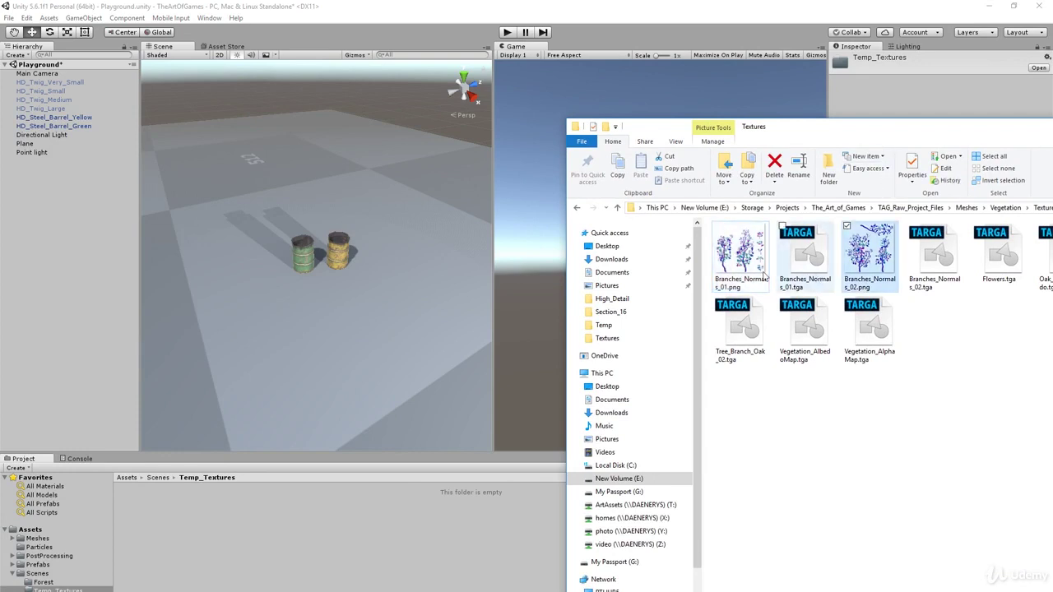
pyautogui.keyDown('ctrl'); pyautogui.click(753, 263); pyautogui.keyUp('ctrl')
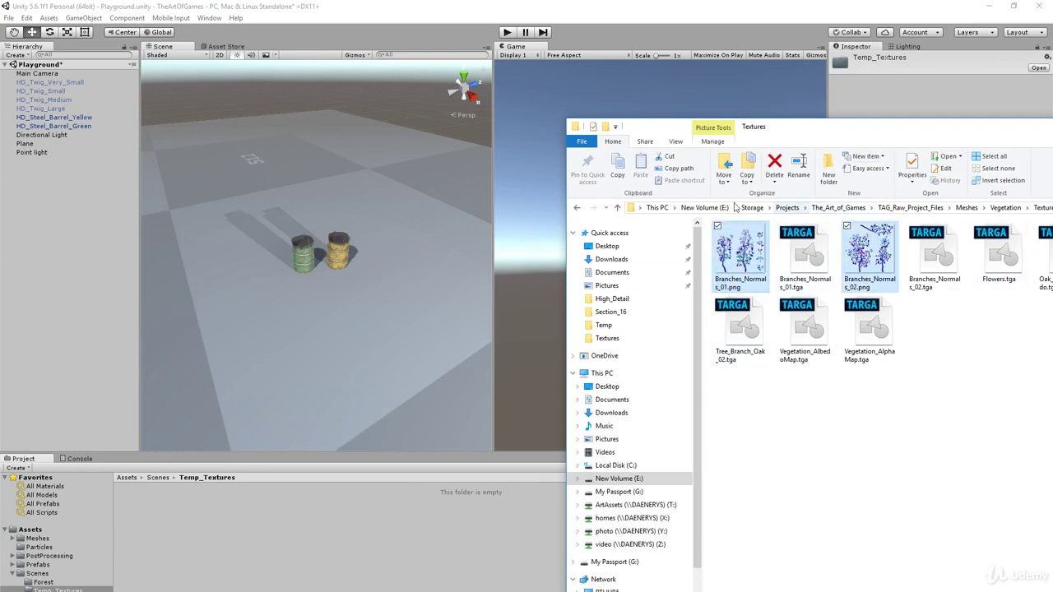
pyautogui.moveTo(739, 247); pyautogui.dragTo(190, 542)
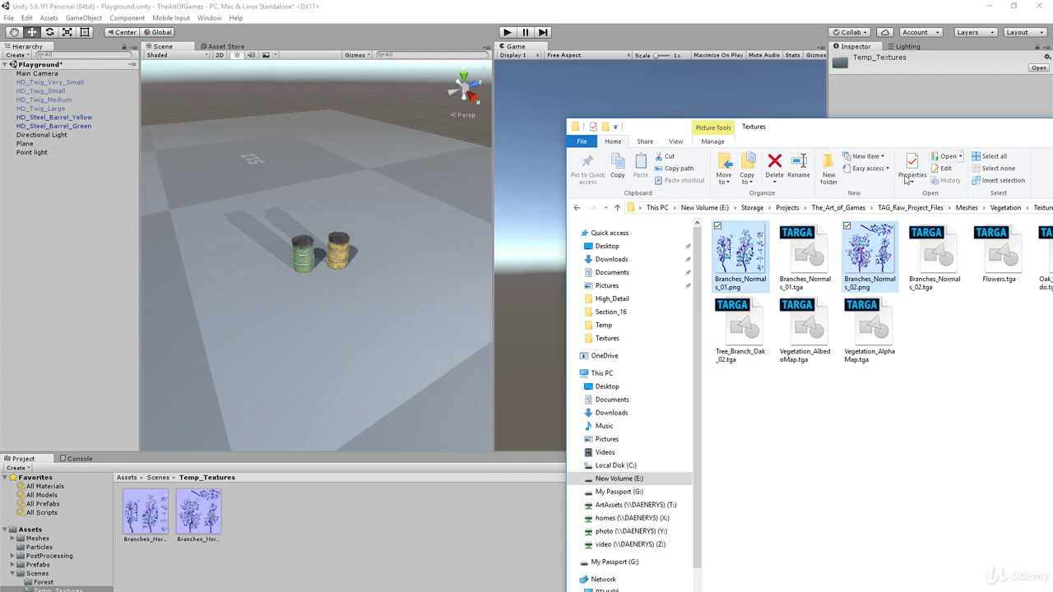
pyautogui.moveTo(913, 136); pyautogui.dragTo(478, 220)
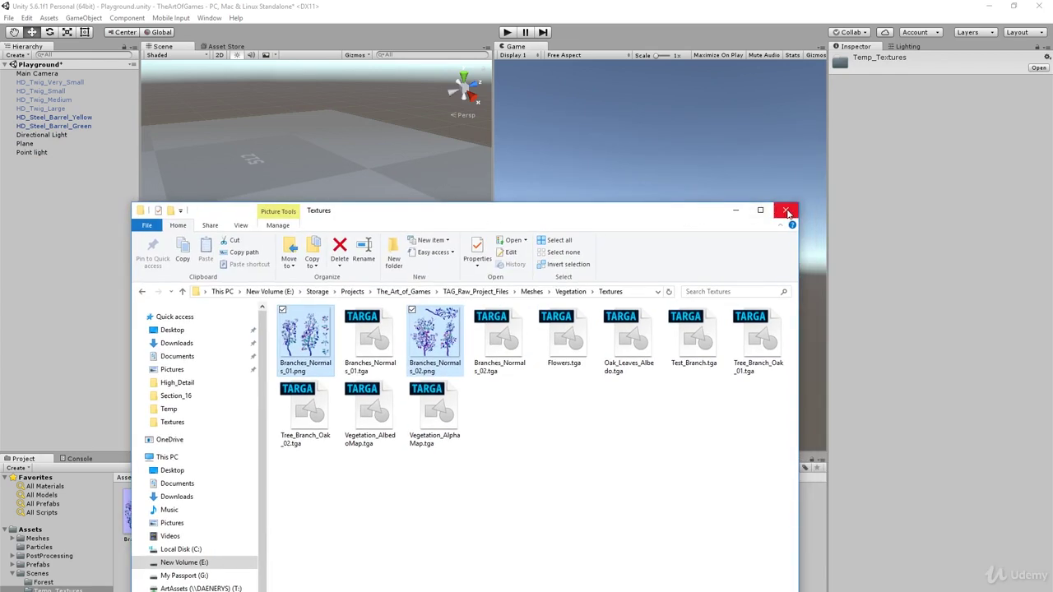
pyautogui.click(787, 212)
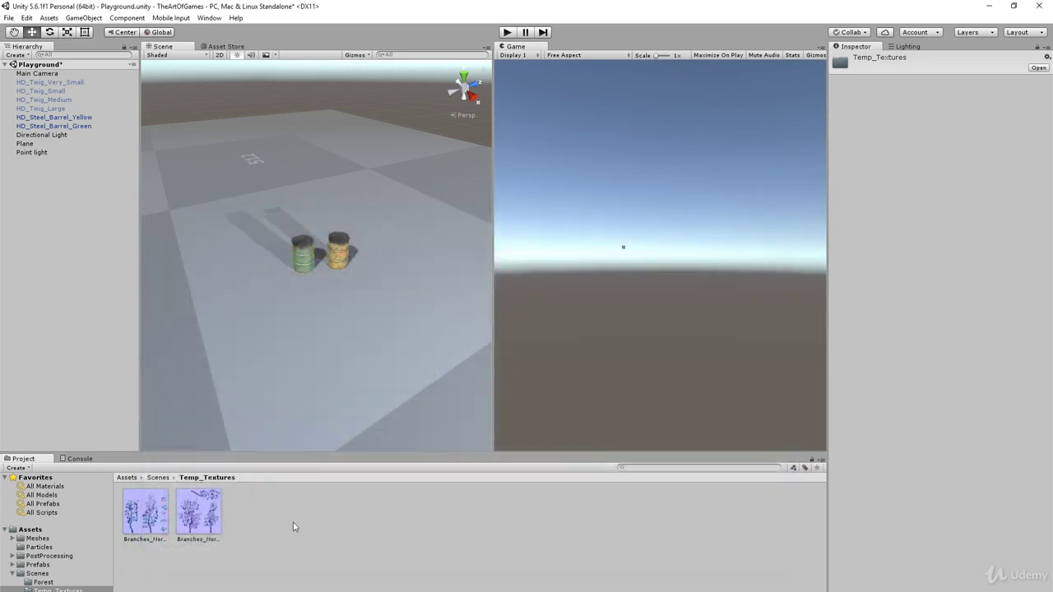
# Step: Create a material named Normal_Test in the Temp_Textures folder
pyautogui.rightClick(276, 541)
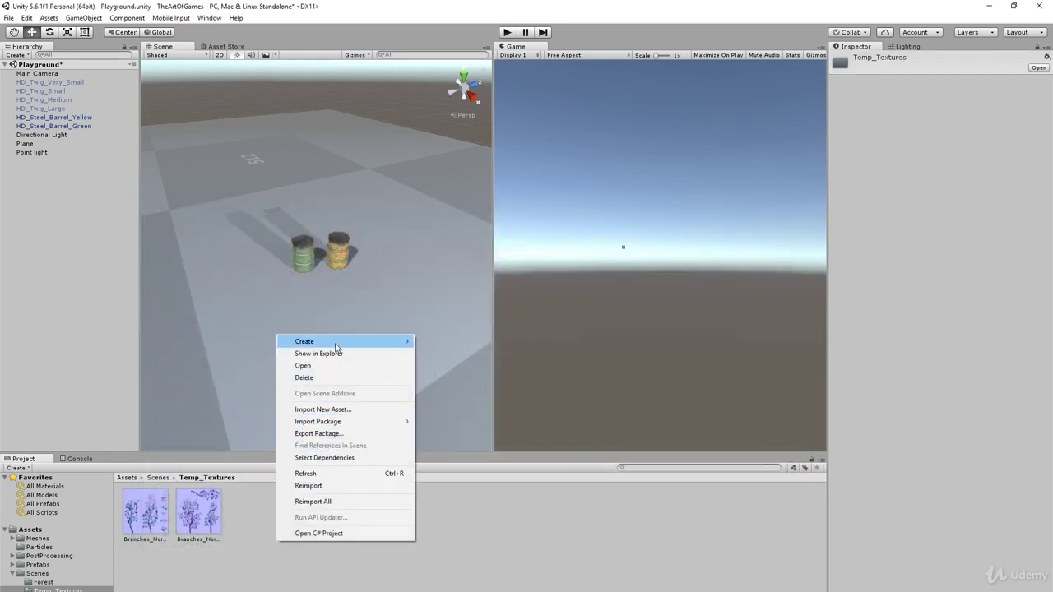
pyautogui.moveTo(336, 346)
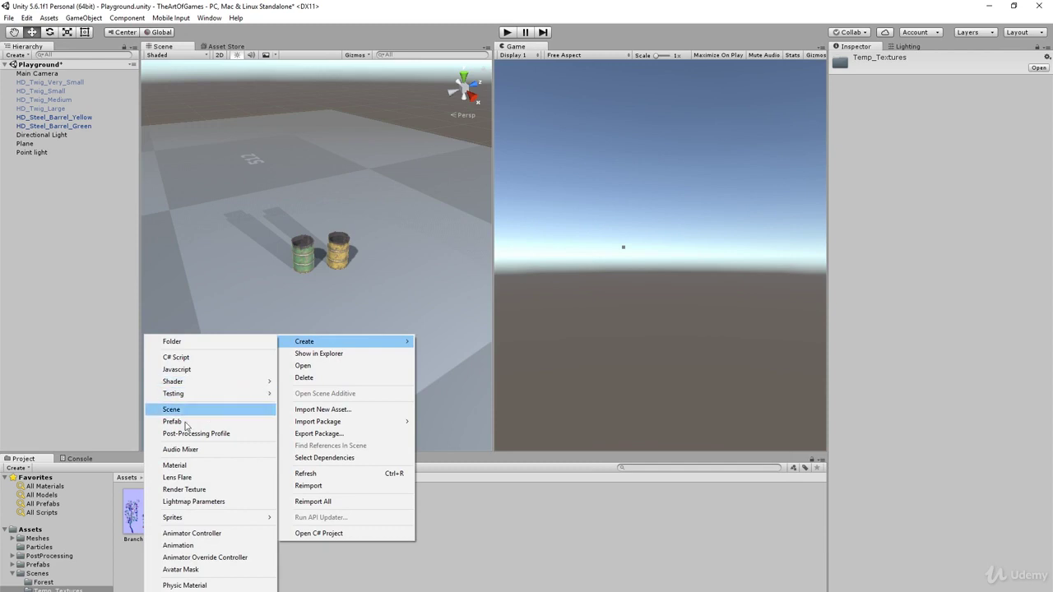
pyautogui.rightClick(448, 545)
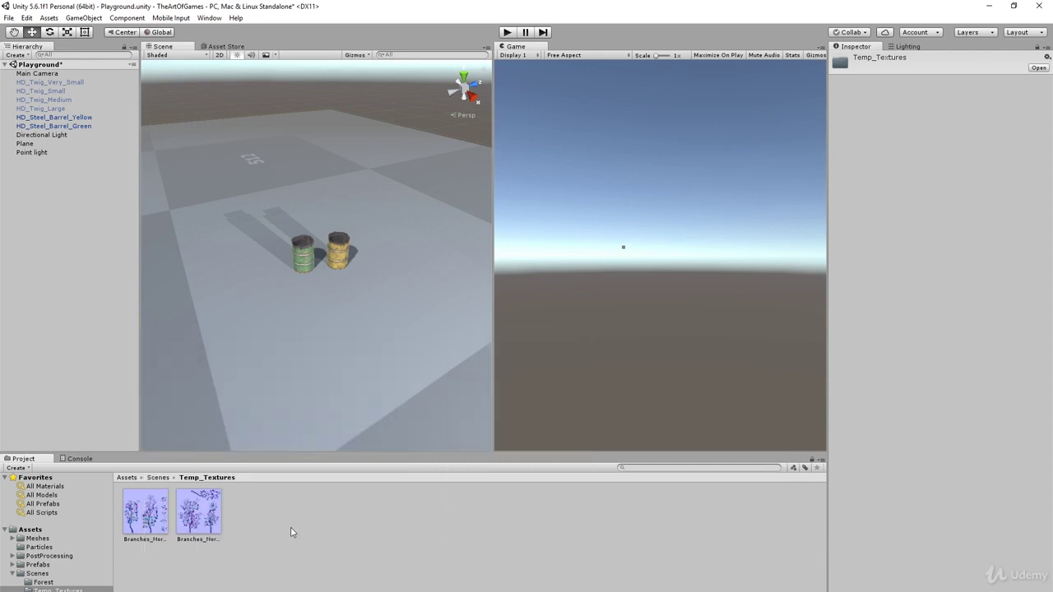
pyautogui.rightClick(291, 527)
pyautogui.moveTo(323, 329)
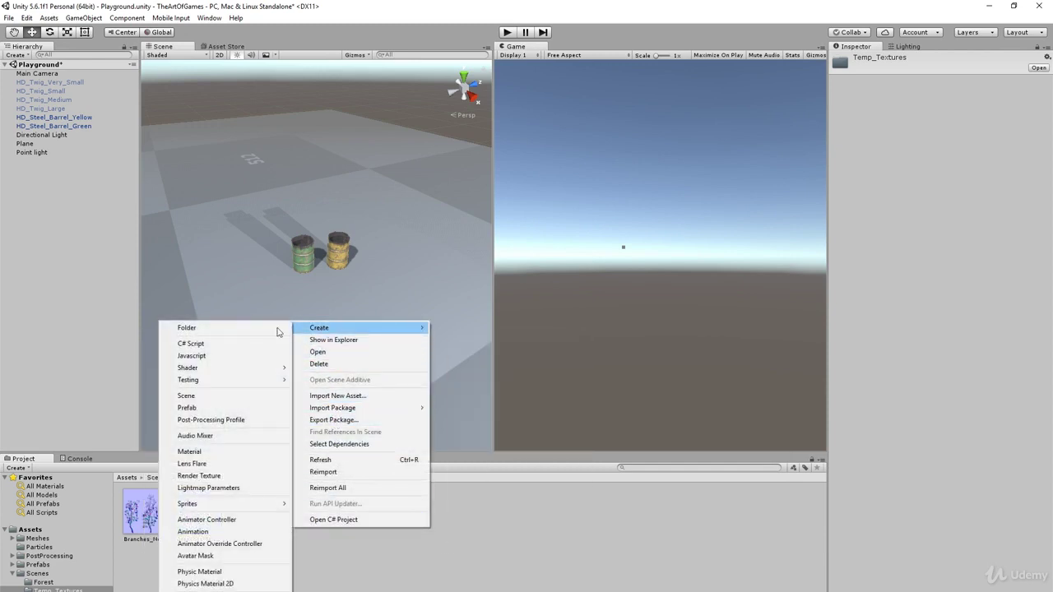
pyautogui.click(197, 452)
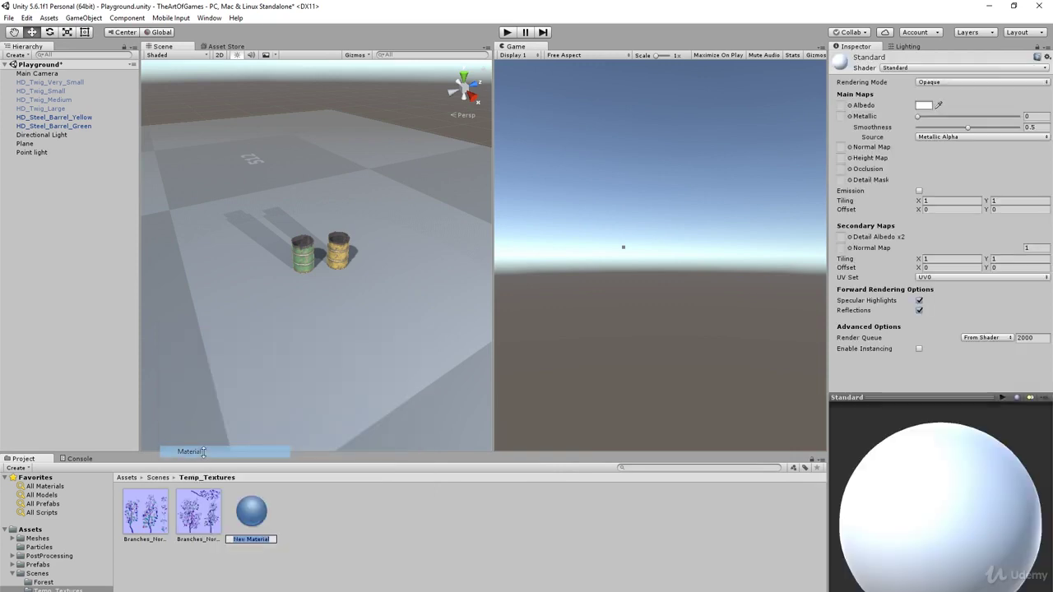
pyautogui.write('Ne')
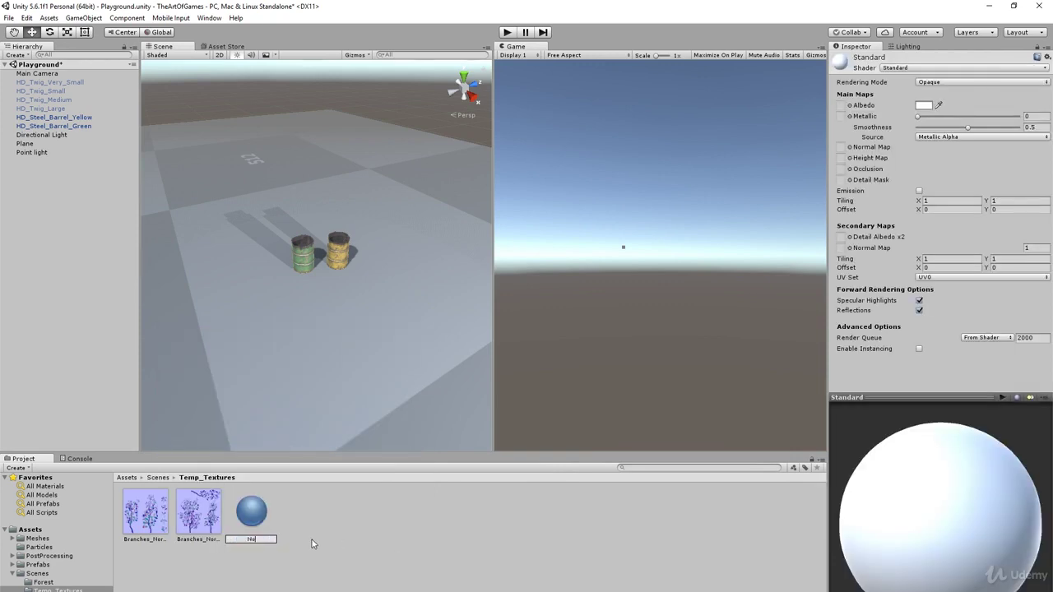
pyautogui.write('rmal_Test')
pyautogui.press('Return')
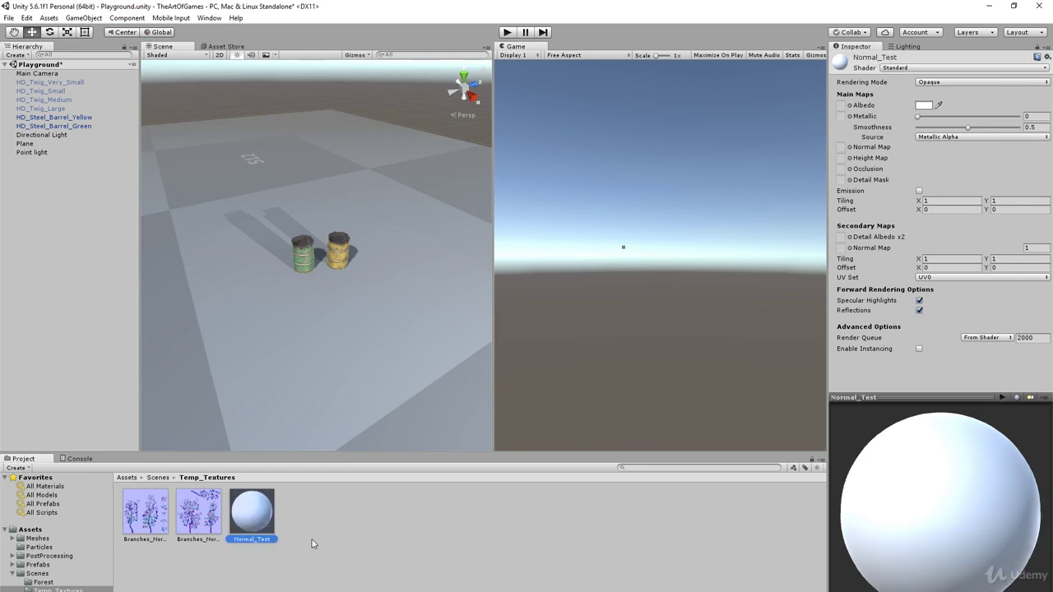
# Step: Set the texture type of Branches_Normals_01 and Branches_Normals_02 to Normal map and apply the import settings
pyautogui.click(140, 513)
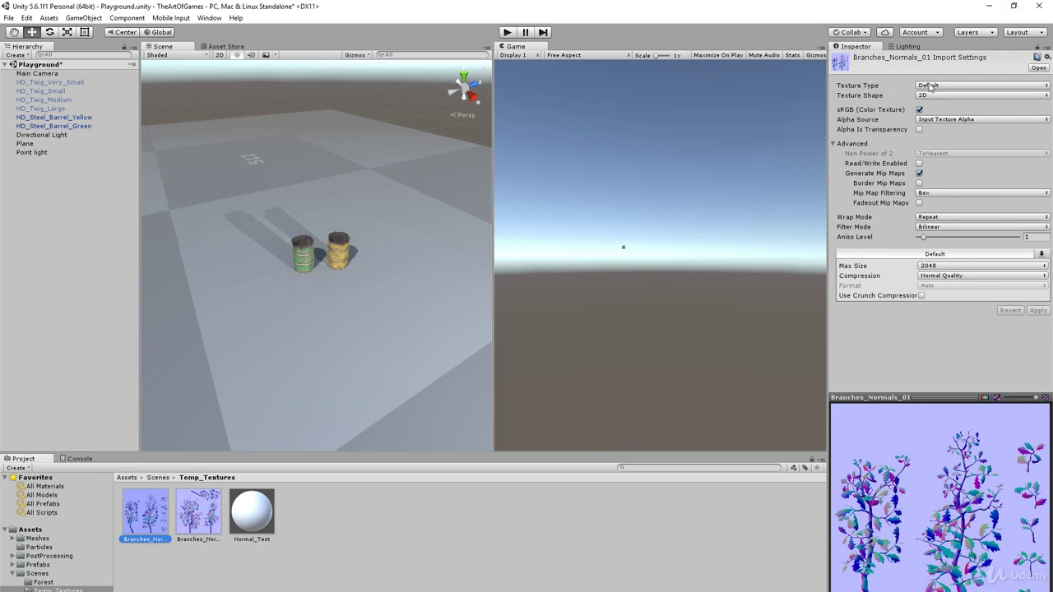
pyautogui.click(968, 88)
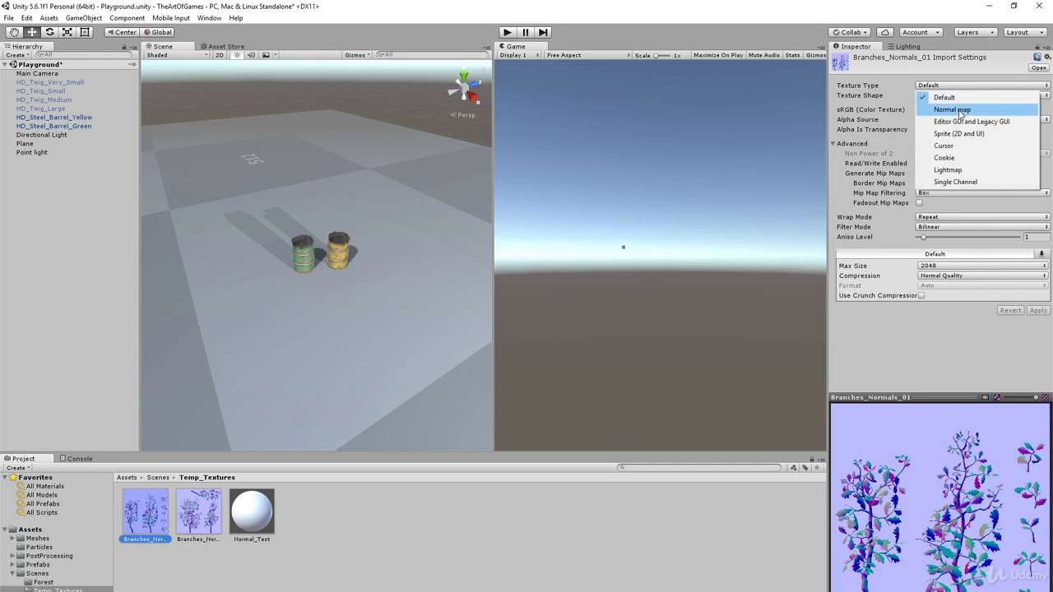
pyautogui.click(954, 109)
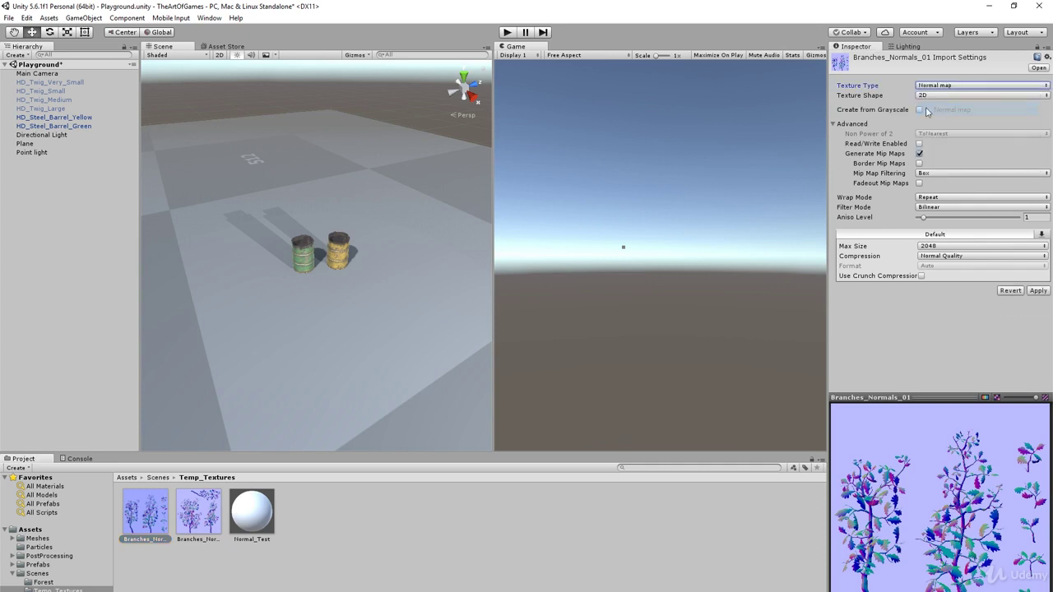
pyautogui.click(1038, 291)
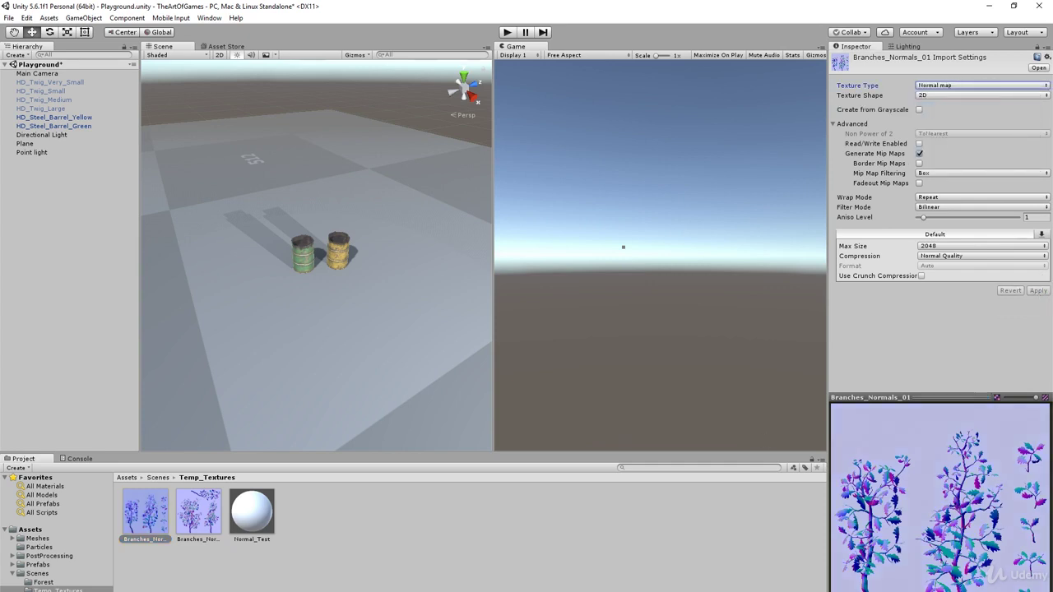
pyautogui.click(208, 521)
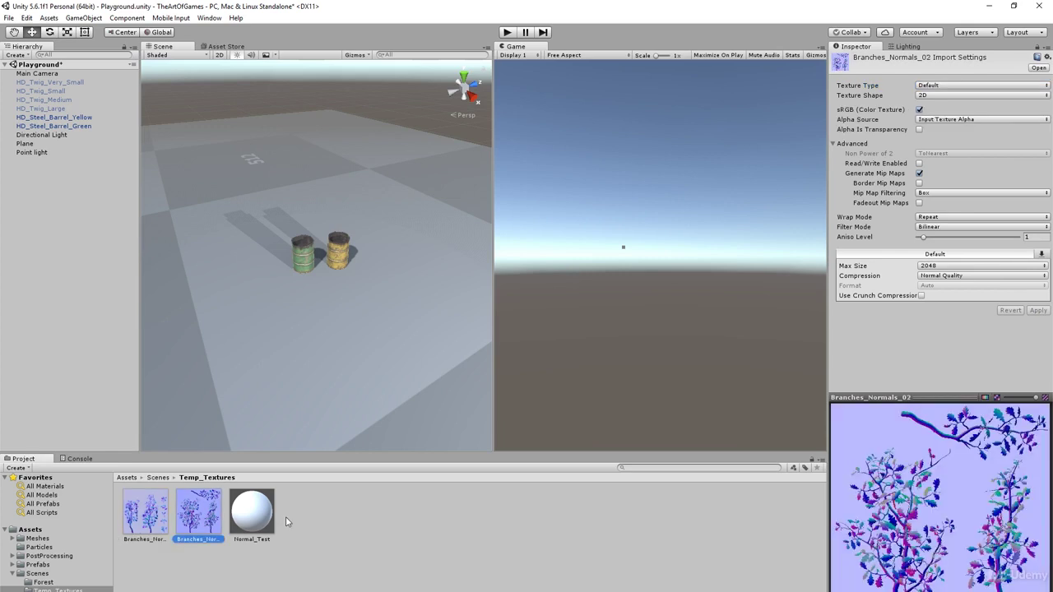
pyautogui.click(953, 86)
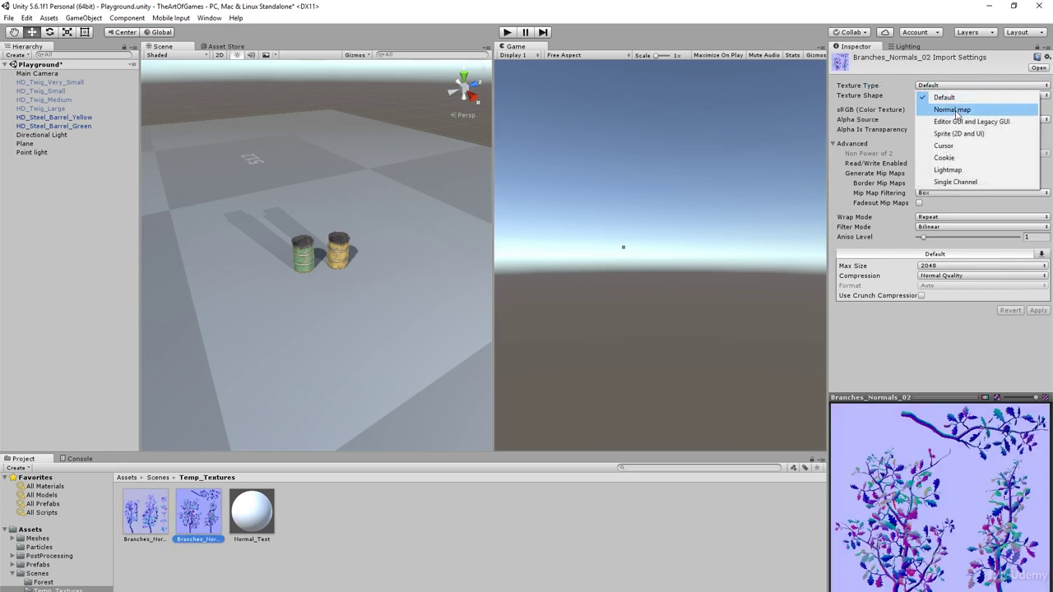
pyautogui.click(952, 109)
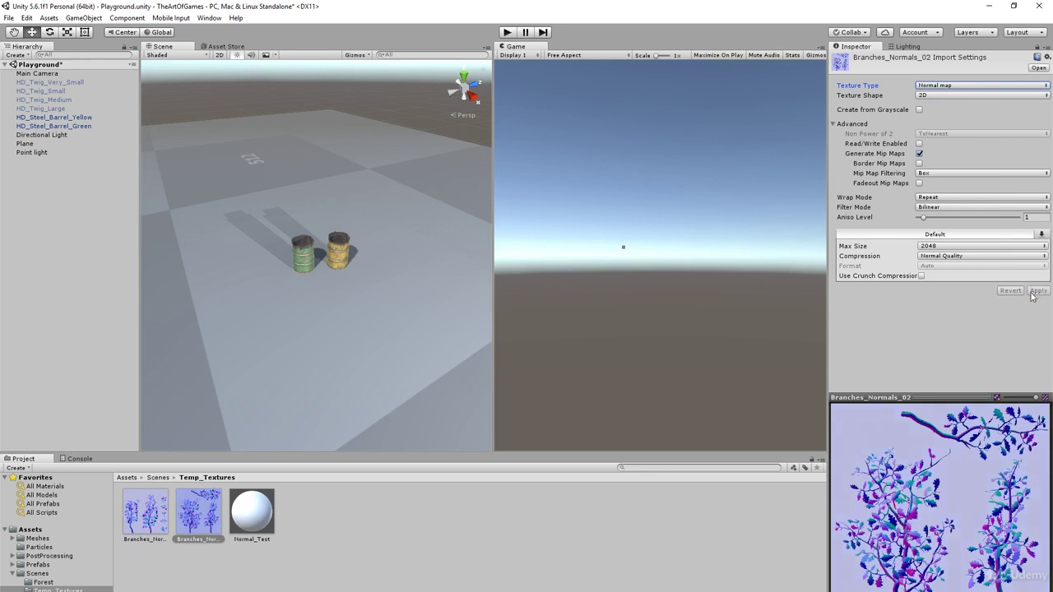
# Step: Widen the Scene view, add a new plane to the scene, and move it beside the barrels to about X -21.62
pyautogui.keyDown('alt'); pyautogui.moveTo(315, 305); pyautogui.dragTo(329, 286); pyautogui.keyUp('alt')
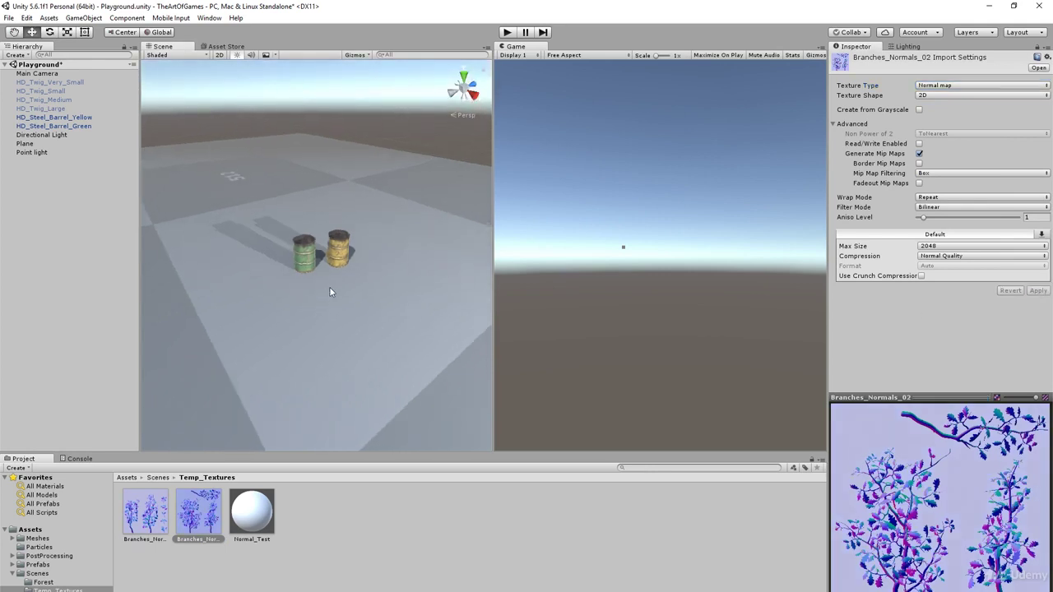
pyautogui.moveTo(495, 252); pyautogui.dragTo(666, 263)
pyautogui.keyDown('alt'); pyautogui.moveTo(370, 278); pyautogui.dragTo(354, 313); pyautogui.keyUp('alt')
pyautogui.keyDown('alt'); pyautogui.moveTo(259, 257); pyautogui.dragTo(236, 238); pyautogui.keyUp('alt')
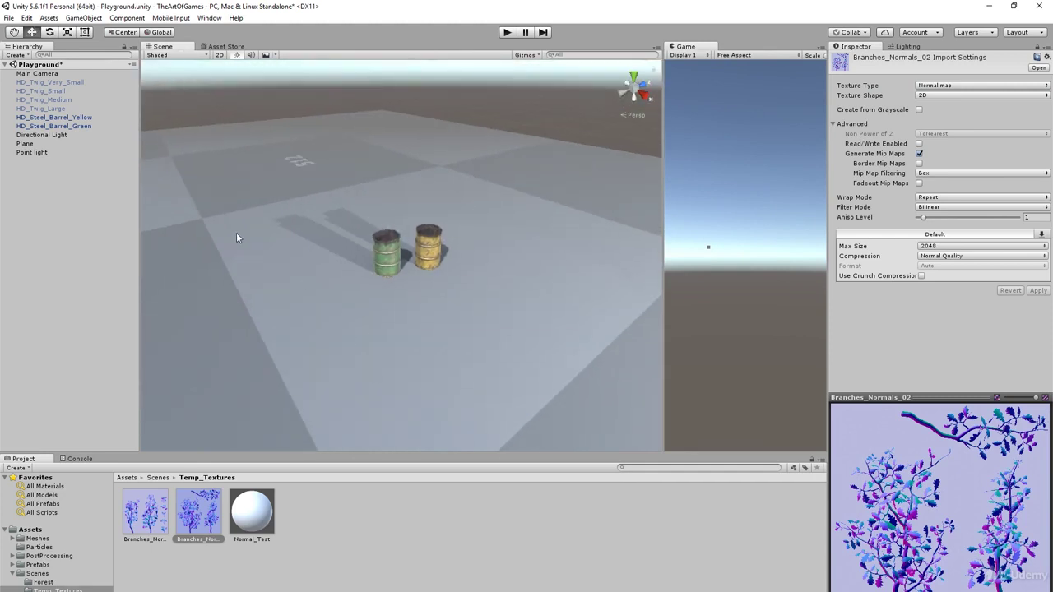
pyautogui.rightClick(20, 240)
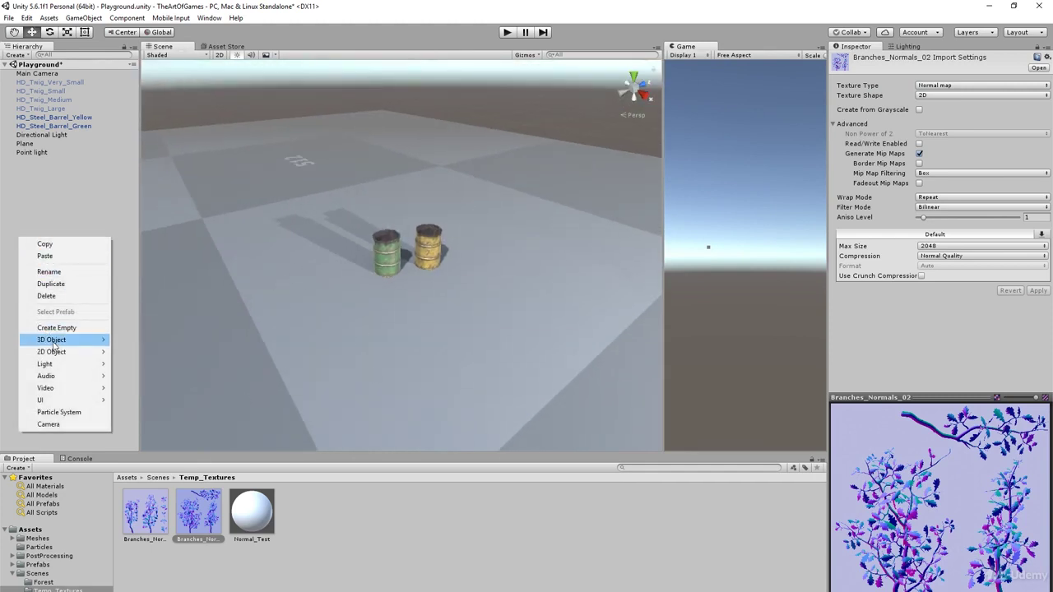
pyautogui.moveTo(55, 340)
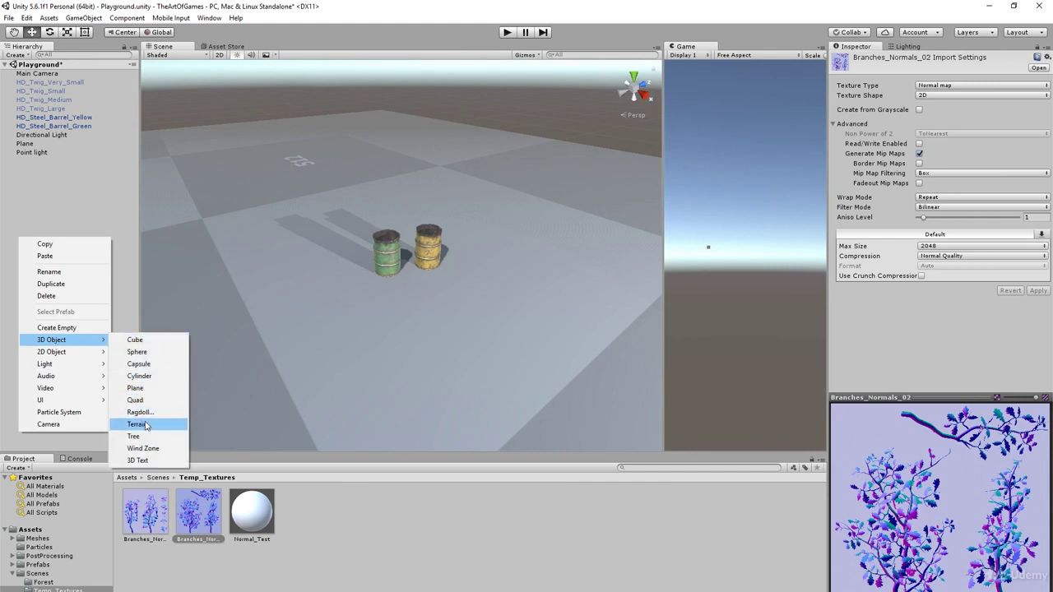
pyautogui.click(135, 388)
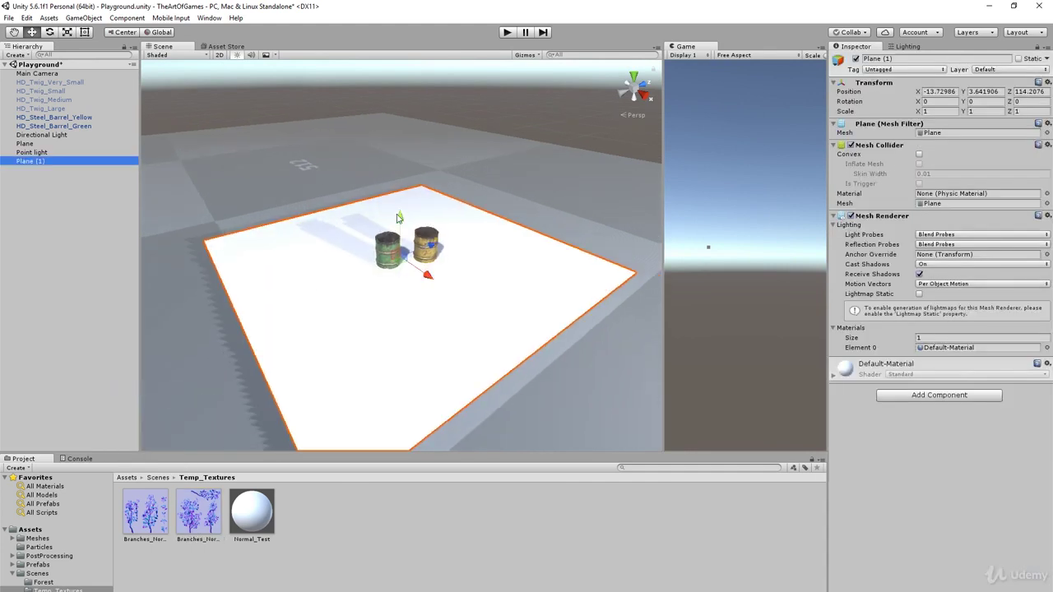
pyautogui.moveTo(421, 279); pyautogui.dragTo(247, 246)
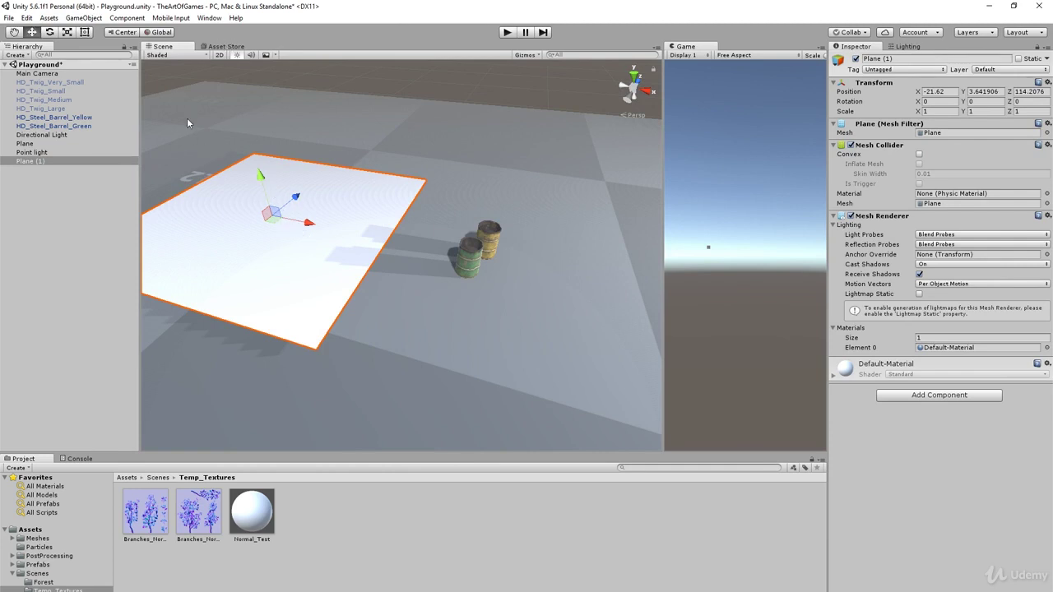
# Step: Scale the new plane uniformly to about 0.573 and shift it to about X -19.91
pyautogui.click(64, 33)
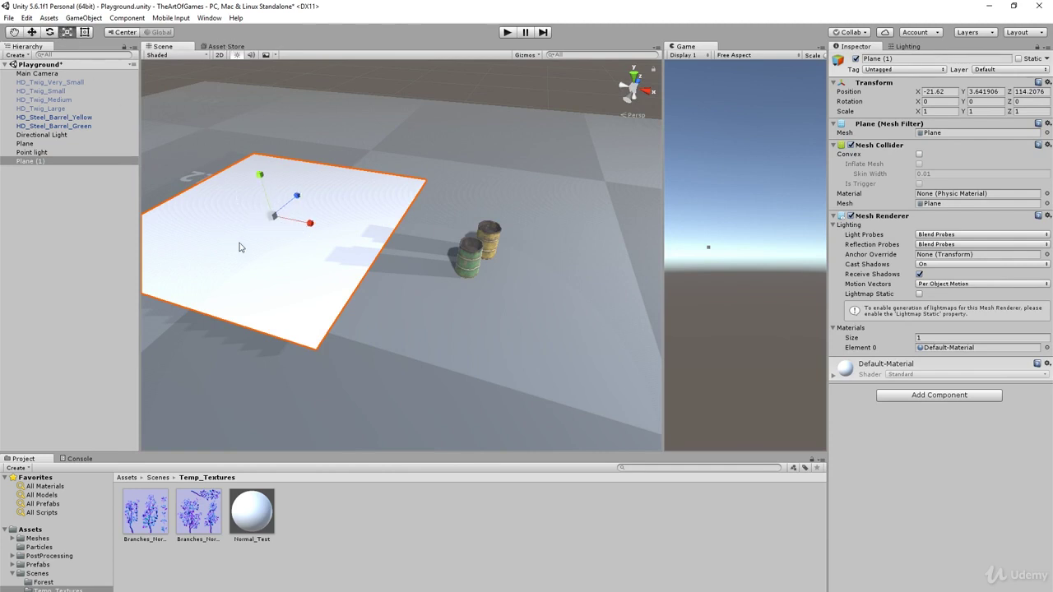
pyautogui.moveTo(273, 217); pyautogui.dragTo(364, 312)
pyautogui.click(30, 35)
pyautogui.press('f')
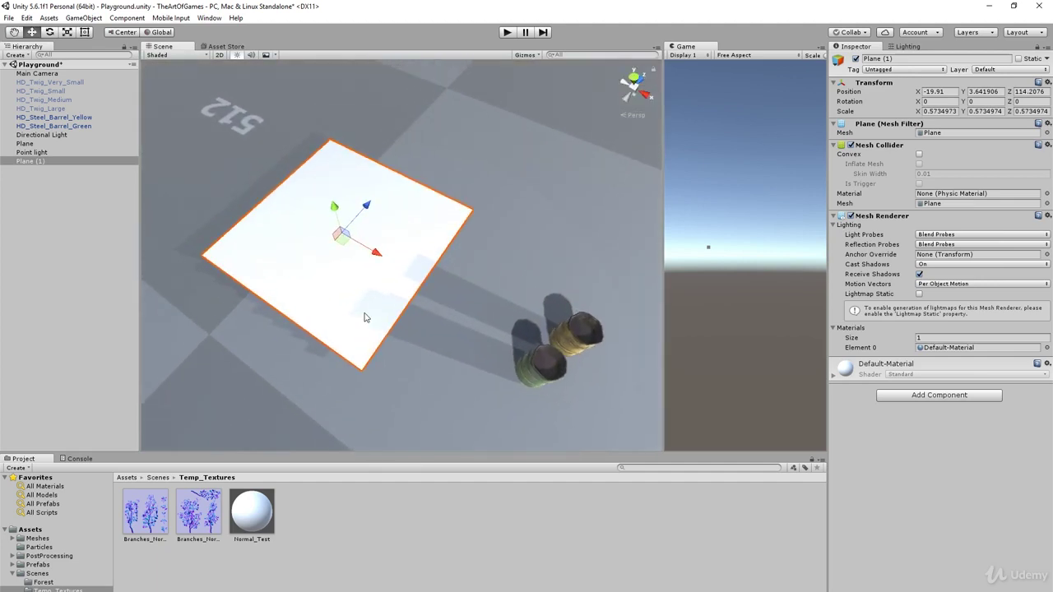
pyautogui.scroll(2, 364, 312)
# Step: Assign Branches_Normals_01 as the normal map of the Normal_Test material and rotate its preview sphere to check the branches
pyautogui.click(245, 519)
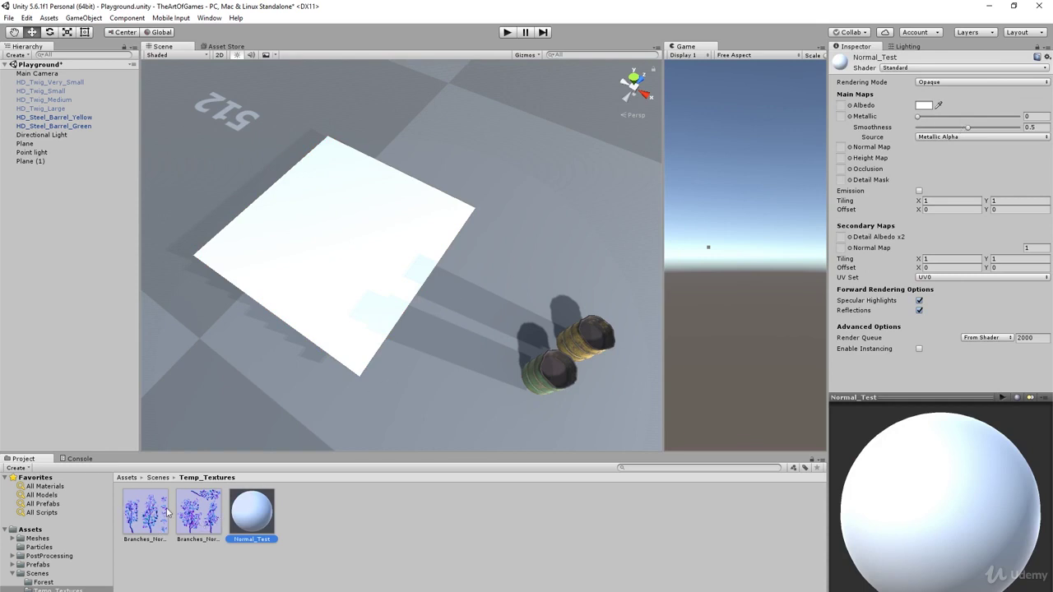
pyautogui.moveTo(152, 520); pyautogui.dragTo(605, 297)
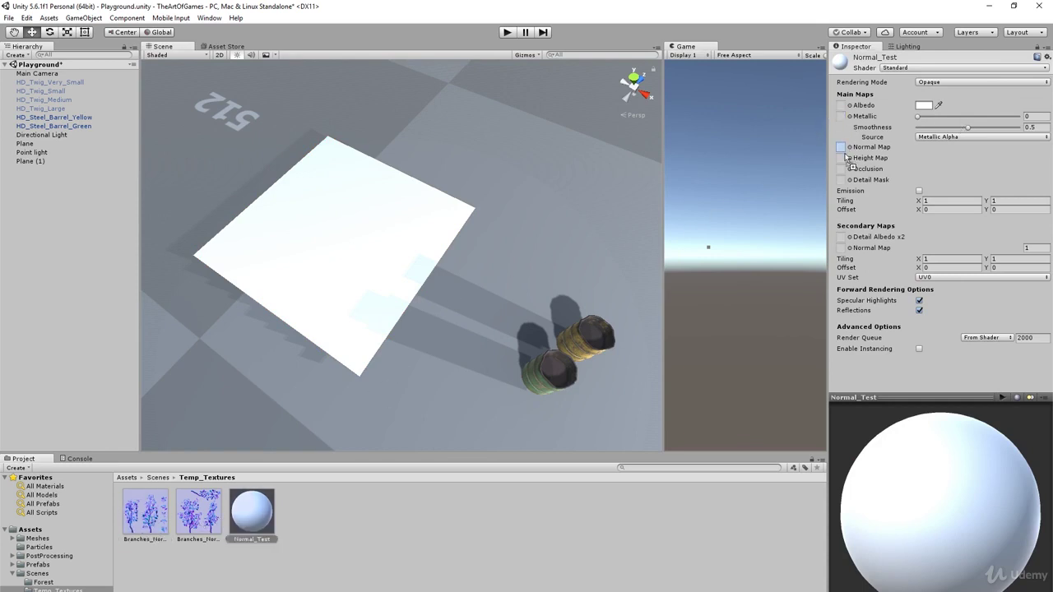
pyautogui.moveTo(840, 152); pyautogui.dragTo(840, 149)
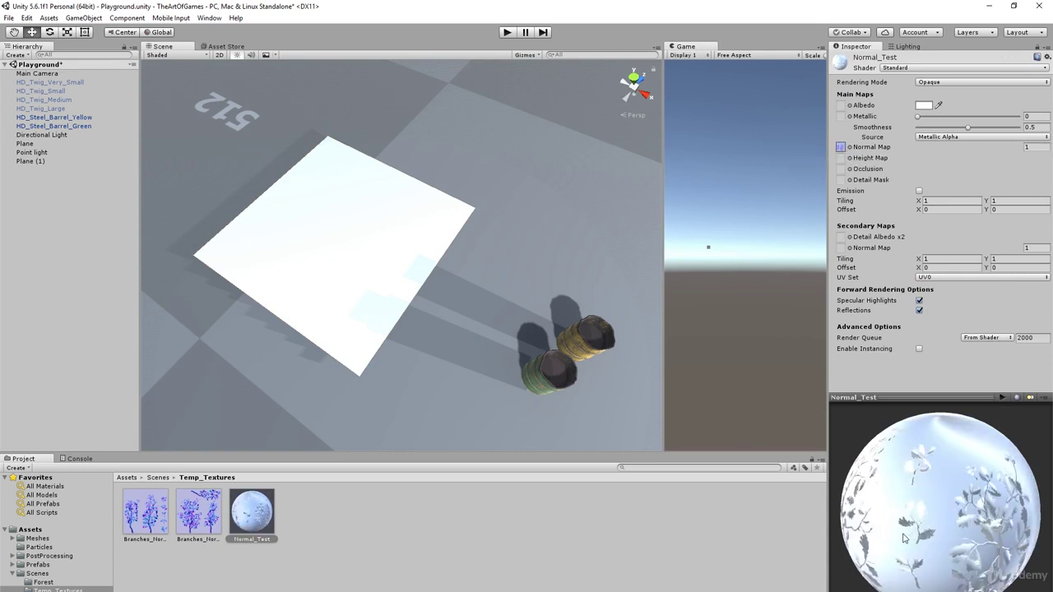
pyautogui.keyDown('alt'); pyautogui.moveTo(903, 539); pyautogui.dragTo(919, 499); pyautogui.keyUp('alt')
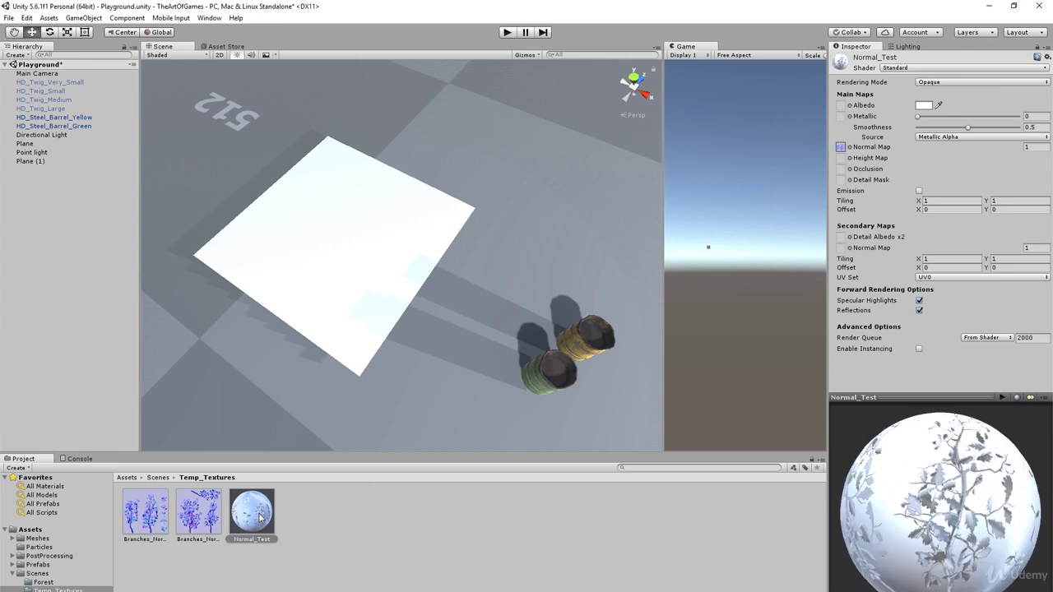
# Step: Apply the Normal_Test material to the new plane and inspect the branch relief from several angles and distances
pyautogui.moveTo(315, 368); pyautogui.dragTo(1051, 312)
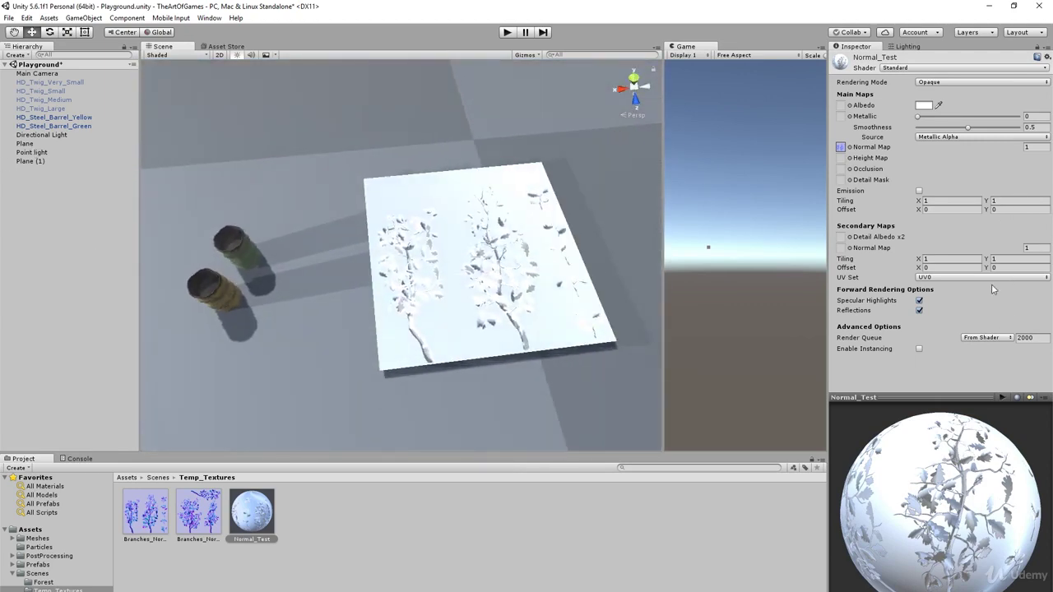
pyautogui.scroll(10, 516, 292)
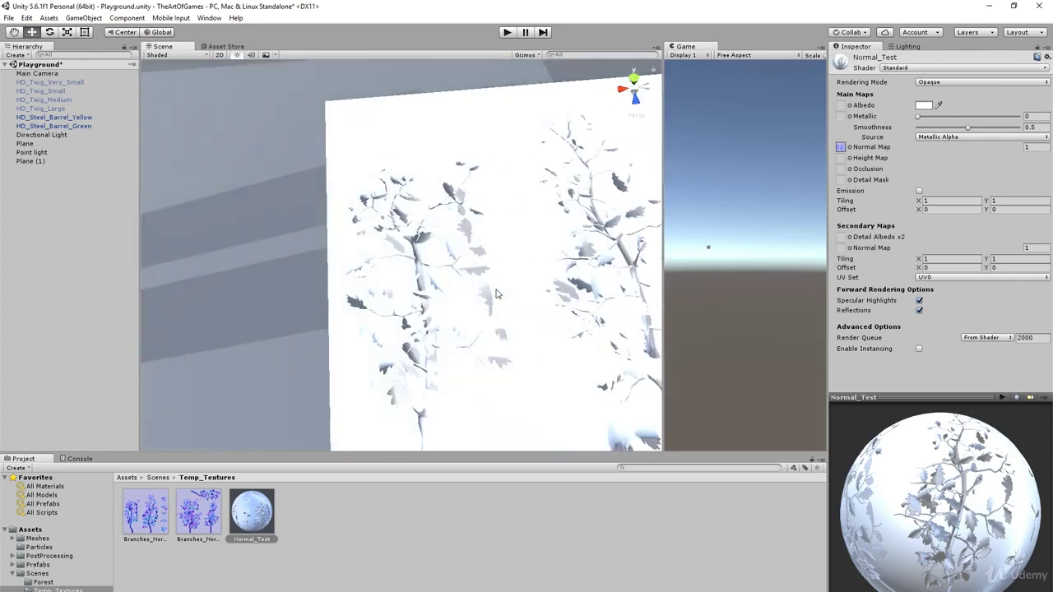
pyautogui.keyDown('alt'); pyautogui.moveTo(491, 373); pyautogui.dragTo(494, 299); pyautogui.keyUp('alt')
pyautogui.scroll(-3, 494, 299)
pyautogui.moveTo(494, 299); pyautogui.dragTo(480, 311, button='middle')
pyautogui.keyDown('alt'); pyautogui.moveTo(480, 311); pyautogui.dragTo(469, 245); pyautogui.keyUp('alt')
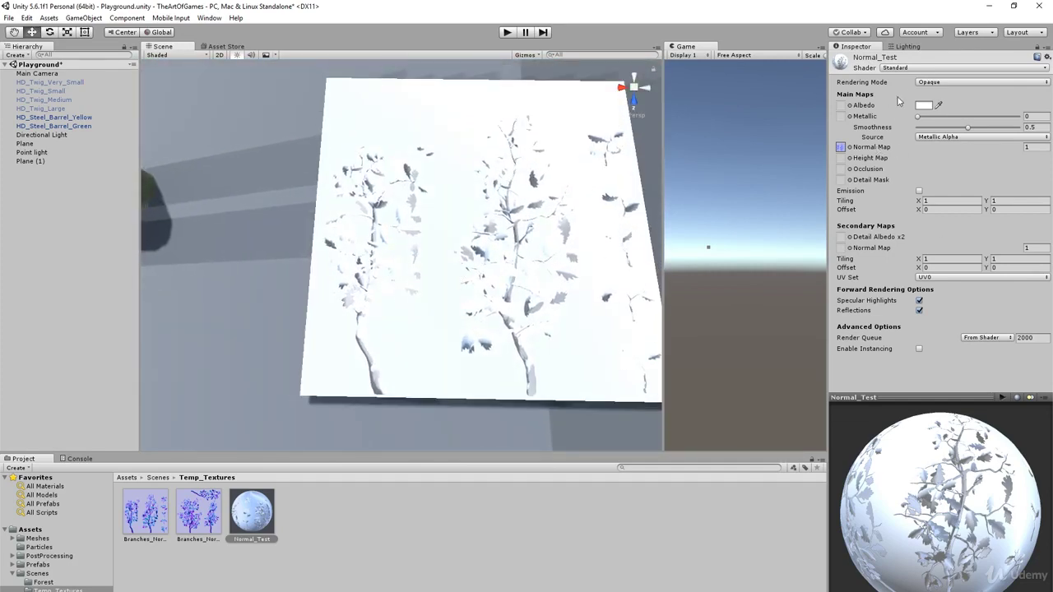
# Step: Set the Normal_Test smoothness to 1, try the metallic value and leave it at 0, and check the plane's shading up close
pyautogui.moveTo(969, 128); pyautogui.dragTo(1025, 145)
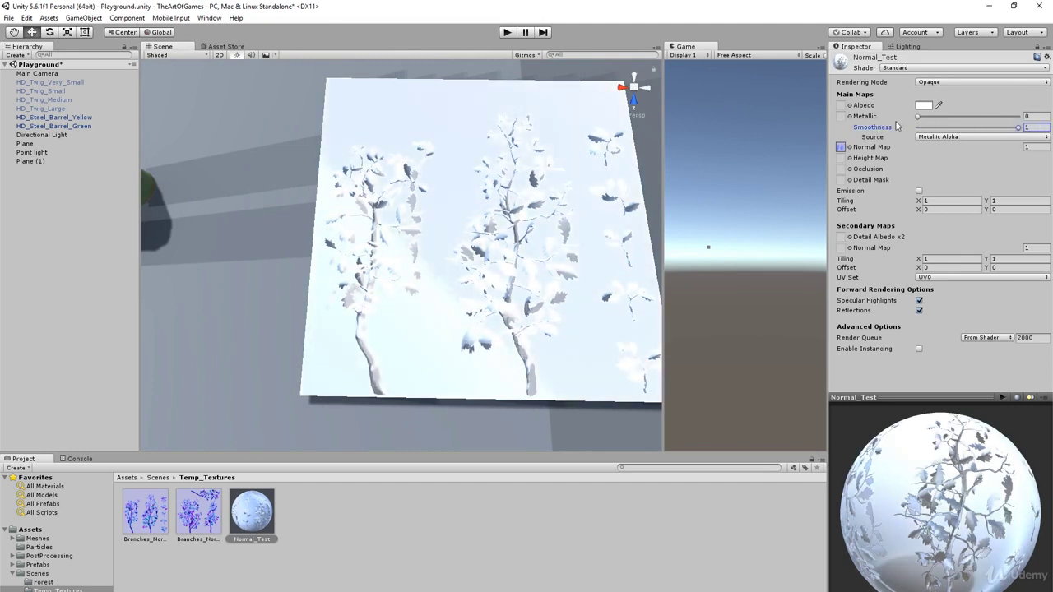
pyautogui.click(920, 119)
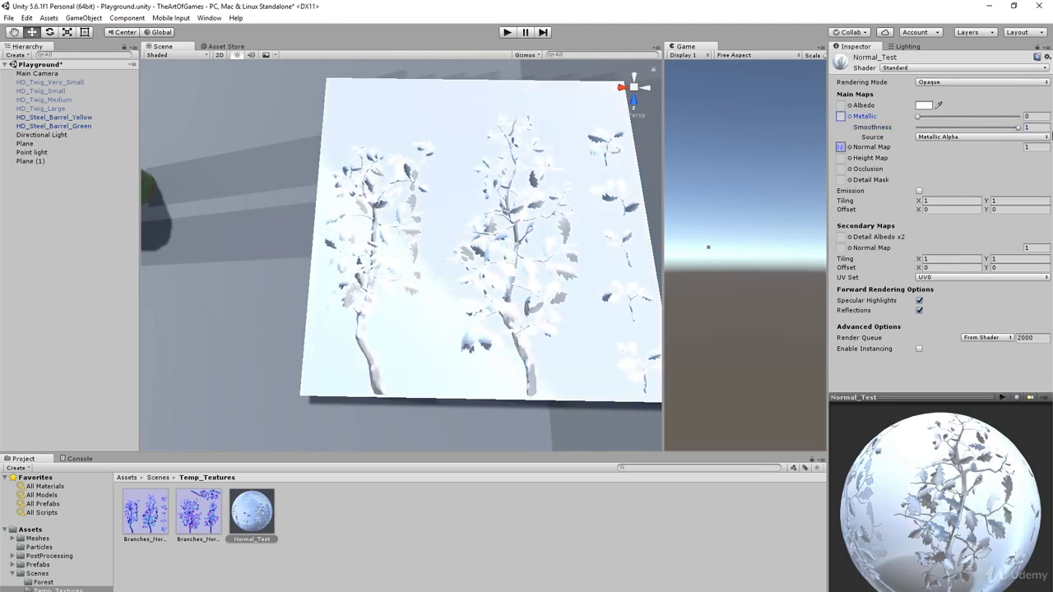
pyautogui.moveTo(917, 116); pyautogui.dragTo(892, 122)
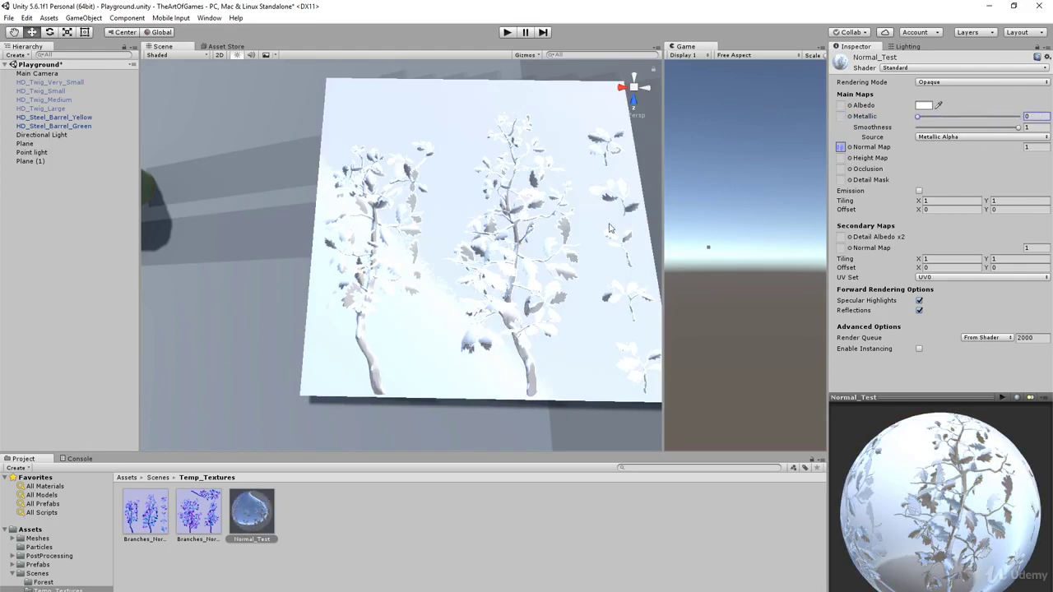
pyautogui.keyDown('alt'); pyautogui.moveTo(609, 228); pyautogui.dragTo(424, 250); pyautogui.keyUp('alt')
pyautogui.scroll(10, 435, 262)
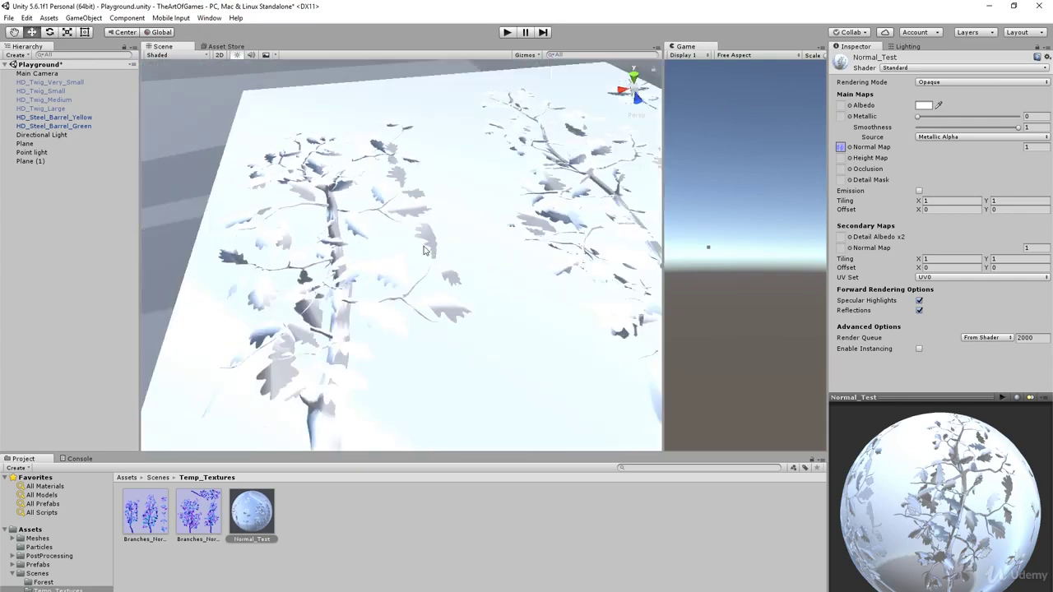
pyautogui.scroll(-10, 424, 250)
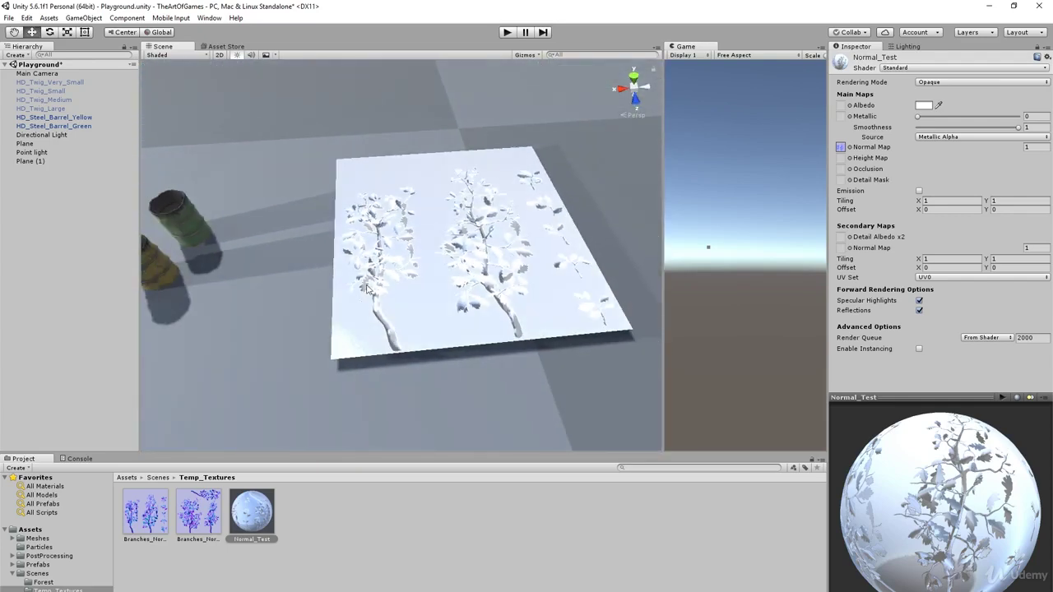
# Step: Add a new point light above the branch plane and move it to about X -18.78, Y 4.93
pyautogui.rightClick(86, 244)
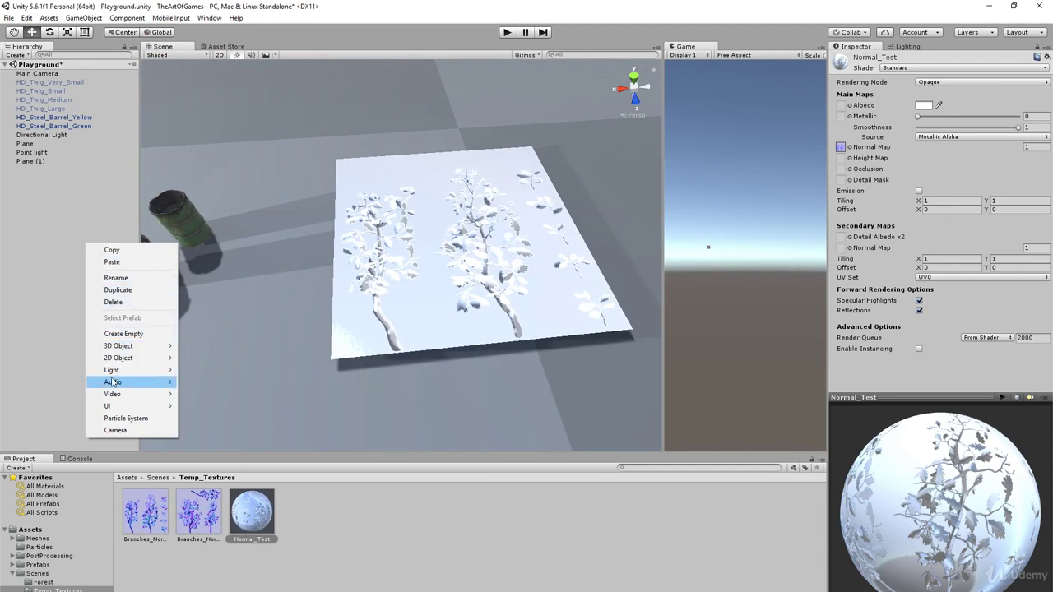
pyautogui.moveTo(111, 371)
pyautogui.click(208, 382)
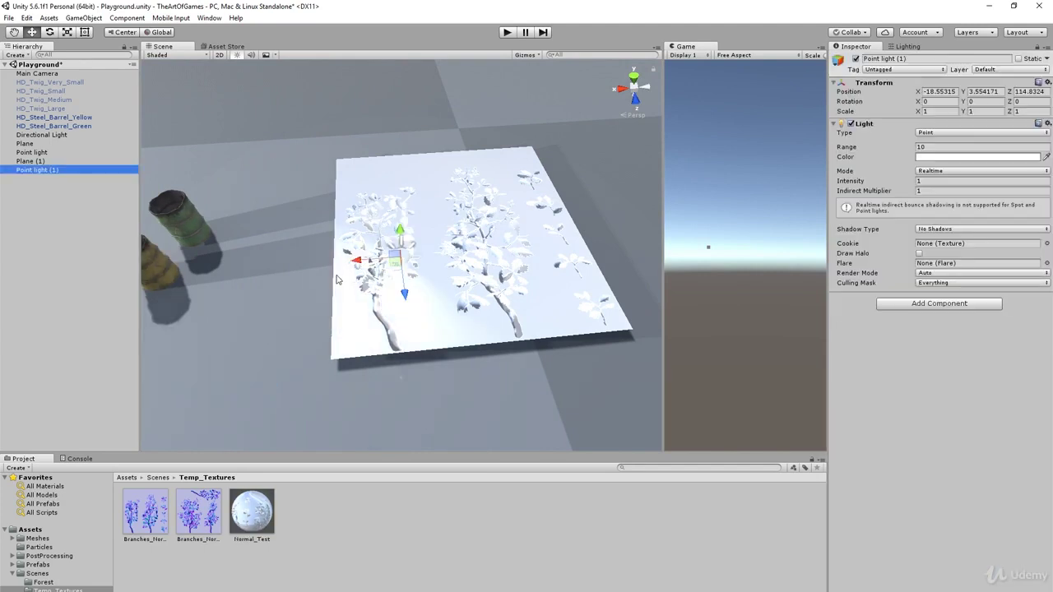
pyautogui.moveTo(395, 243); pyautogui.dragTo(405, 197)
pyautogui.moveTo(356, 222); pyautogui.dragTo(375, 295)
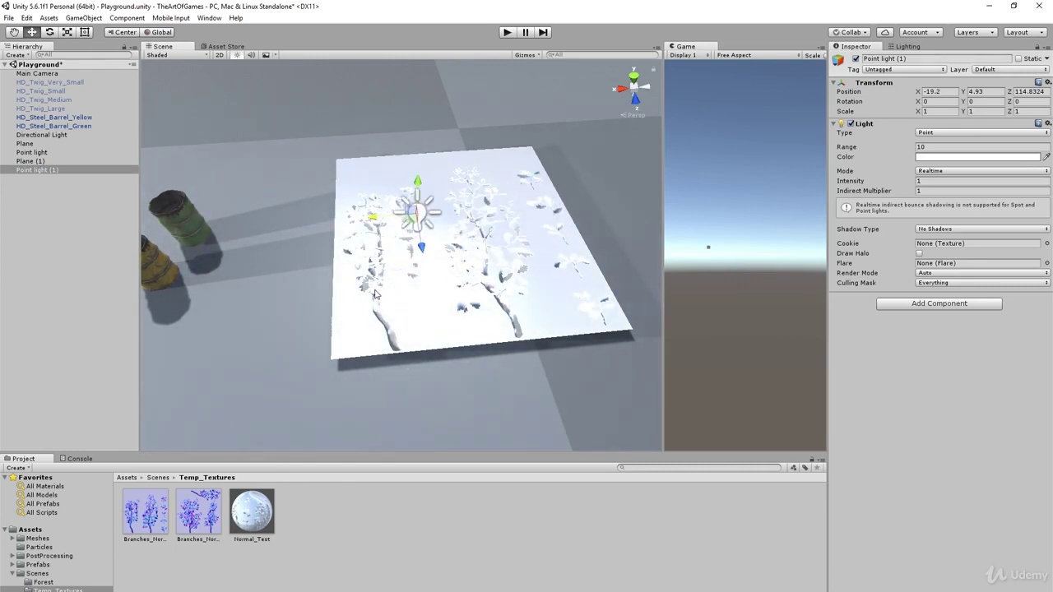
pyautogui.scroll(4, 375, 295)
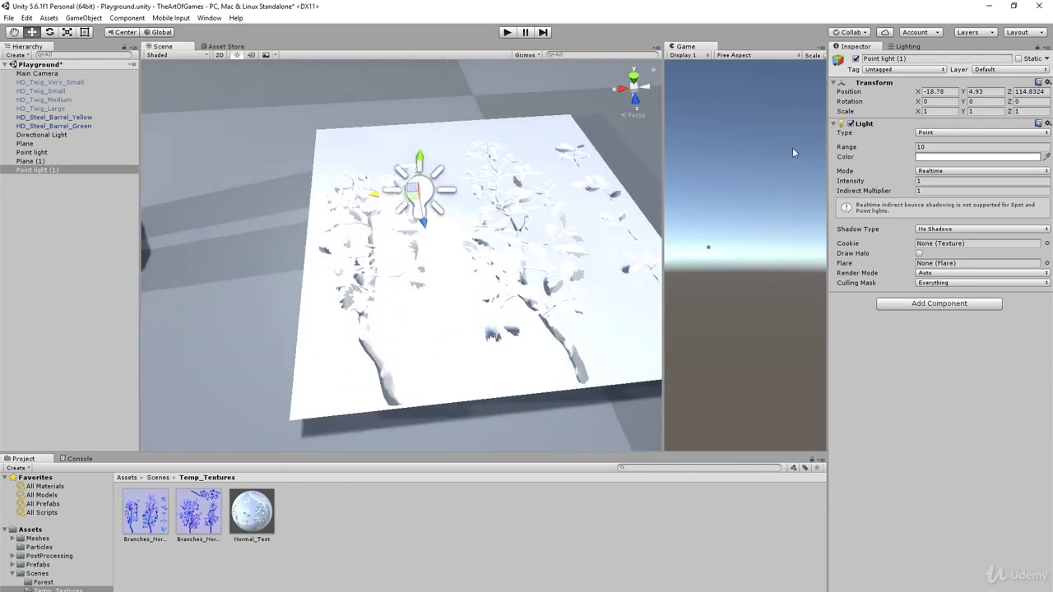
# Step: Darken the Directional Light's color to dark grey 474747
pyautogui.click(908, 47)
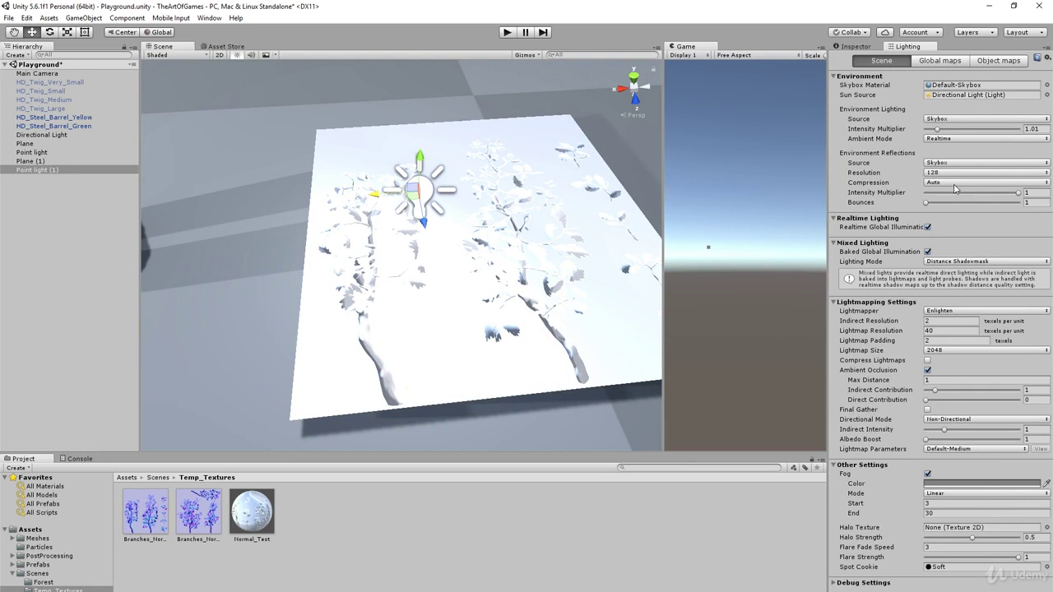
pyautogui.click(36, 135)
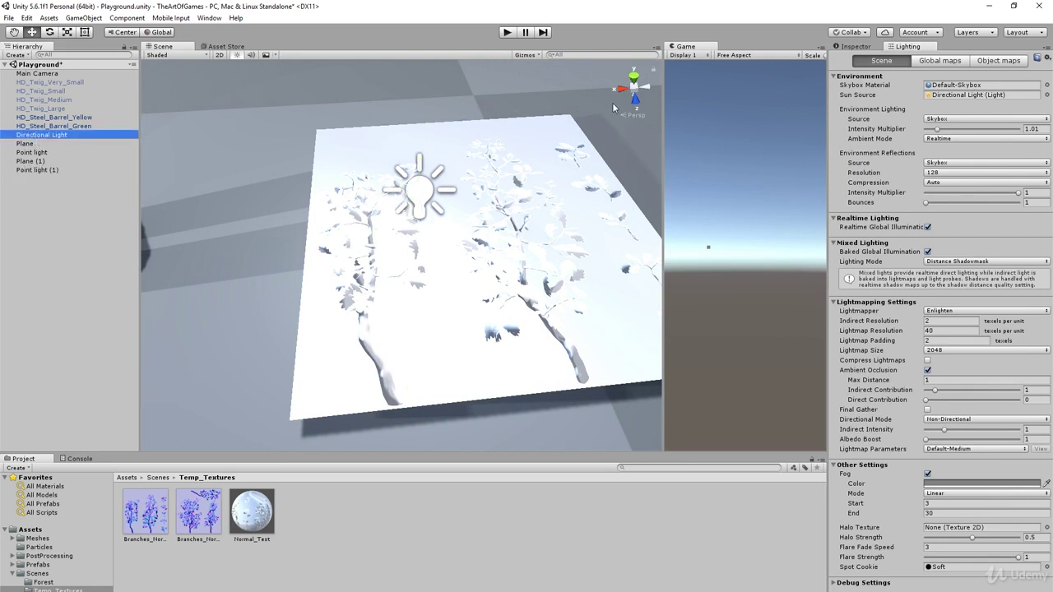
pyautogui.click(849, 47)
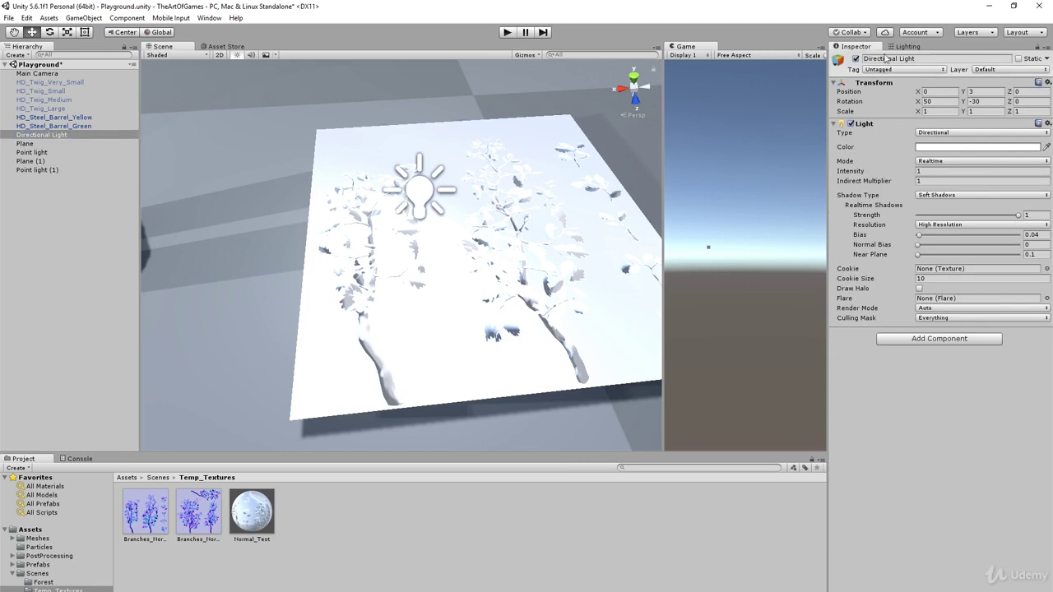
pyautogui.click(963, 148)
pyautogui.moveTo(838, 393)
pyautogui.mouseDown()
pyautogui.moveTo(842, 375)
pyautogui.moveTo(832, 403)
pyautogui.moveTo(833, 393)
pyautogui.mouseUp()
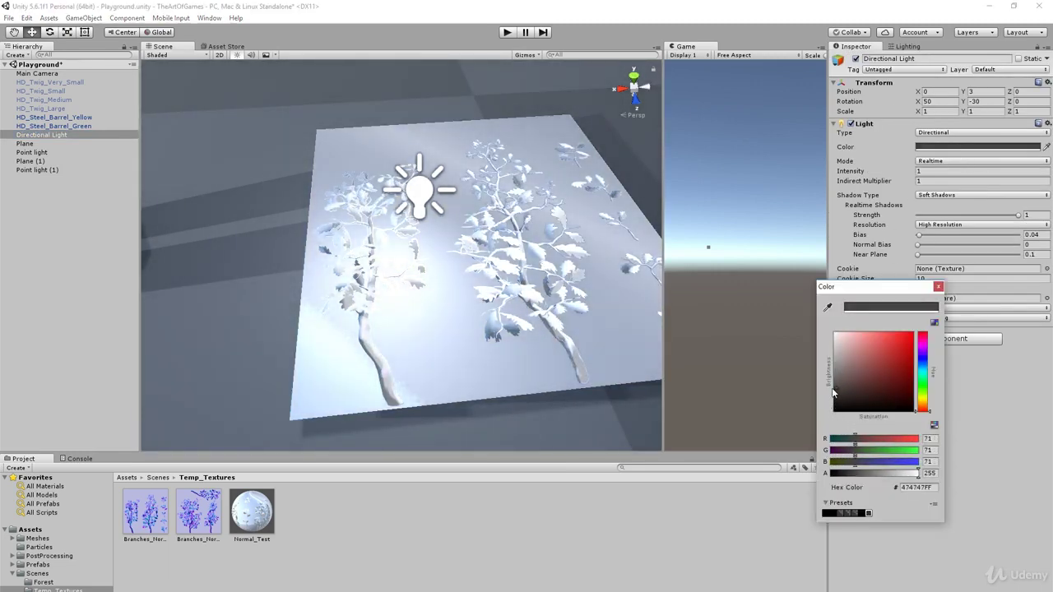
pyautogui.click(938, 286)
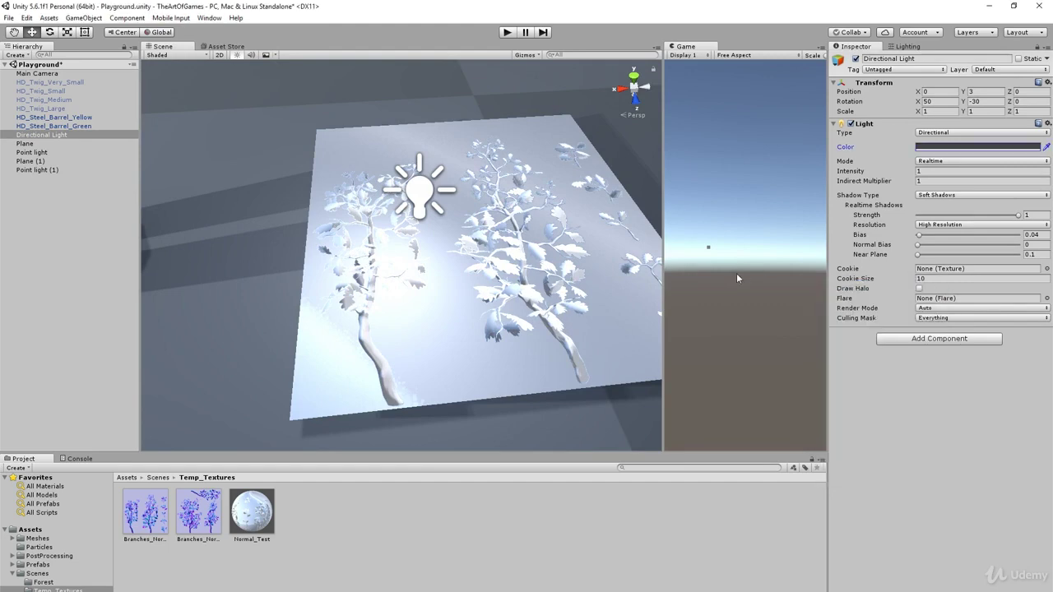
# Step: Shift the new point light to about X -18.61 and lower the Normal_Test material's smoothness to 0
pyautogui.click(426, 192)
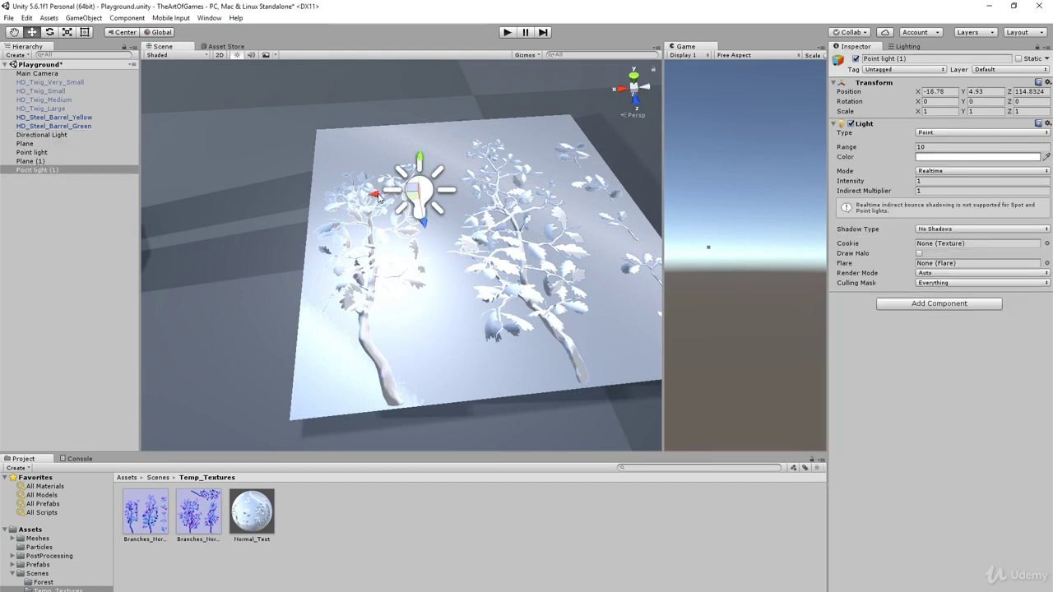
pyautogui.moveTo(378, 198); pyautogui.dragTo(451, 385)
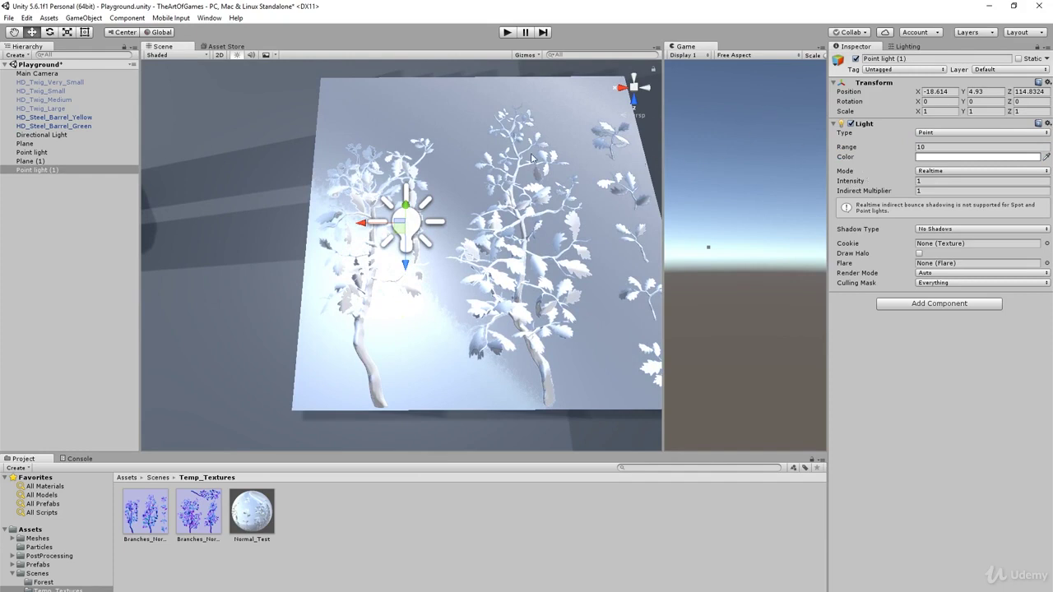
pyautogui.click(556, 120)
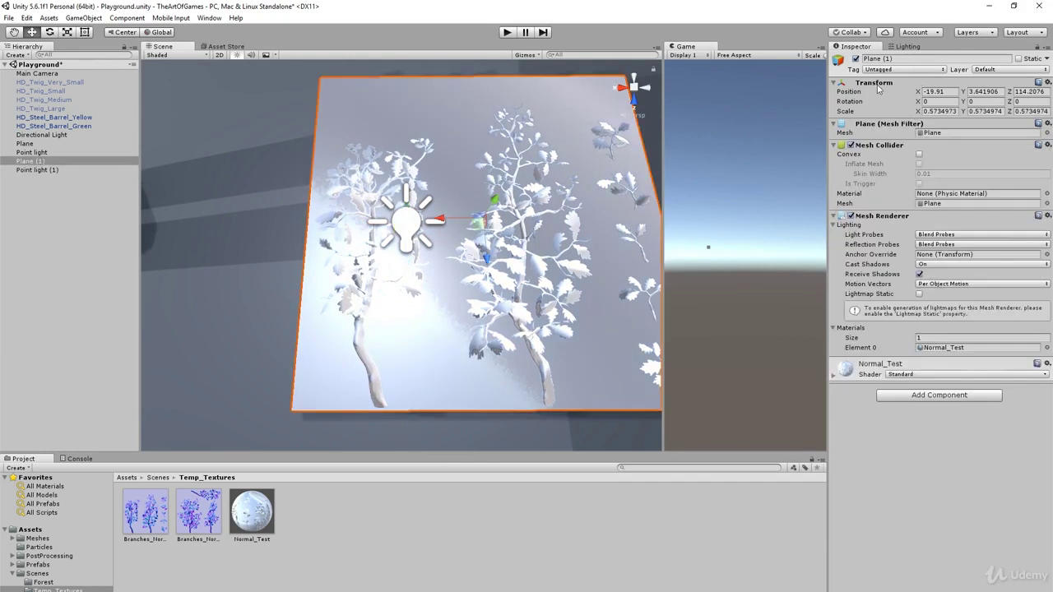
pyautogui.click(251, 511)
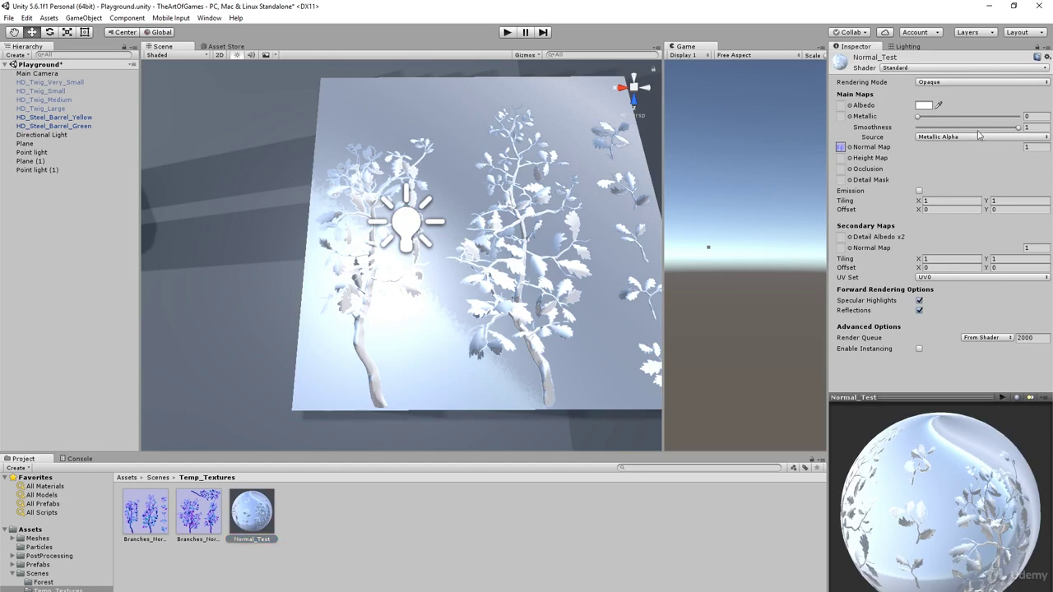
pyautogui.moveTo(938, 129); pyautogui.dragTo(862, 132)
pyautogui.keyDown('alt'); pyautogui.moveTo(579, 166); pyautogui.dragTo(543, 139); pyautogui.keyUp('alt')
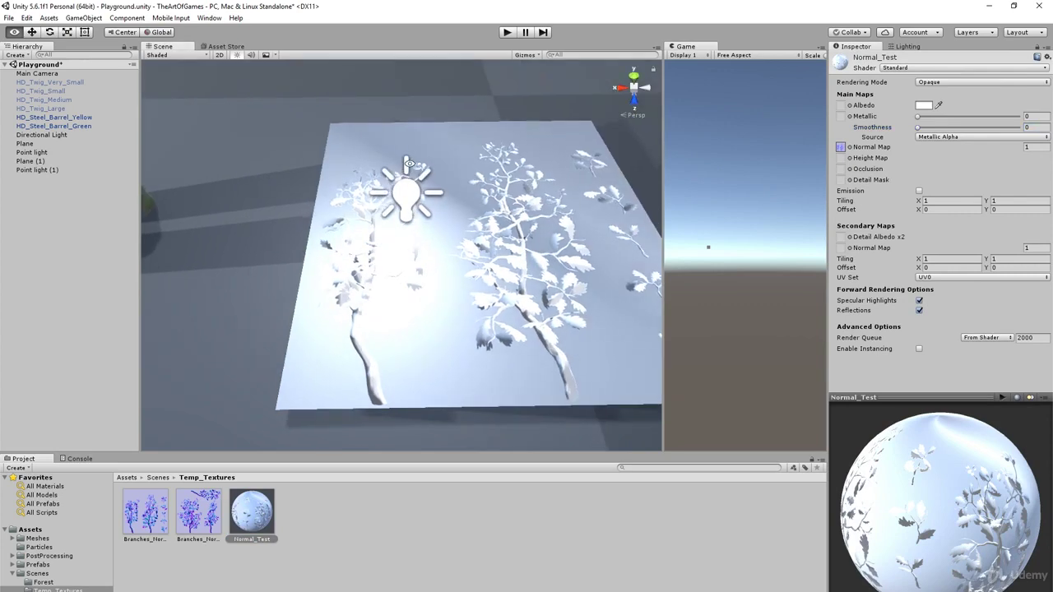
# Step: Move the point light to the plane's edge at about X -17.7 and inspect the branch shading up close
pyautogui.click(398, 195)
pyautogui.moveTo(366, 201); pyautogui.dragTo(411, 345)
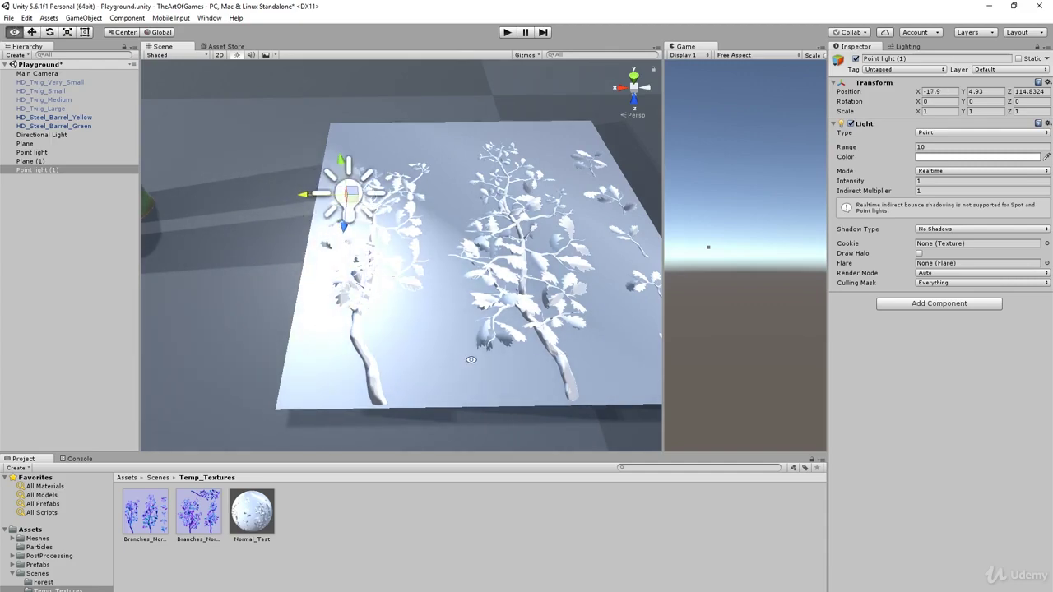
pyautogui.moveTo(411, 345); pyautogui.dragTo(335, 209, button='middle')
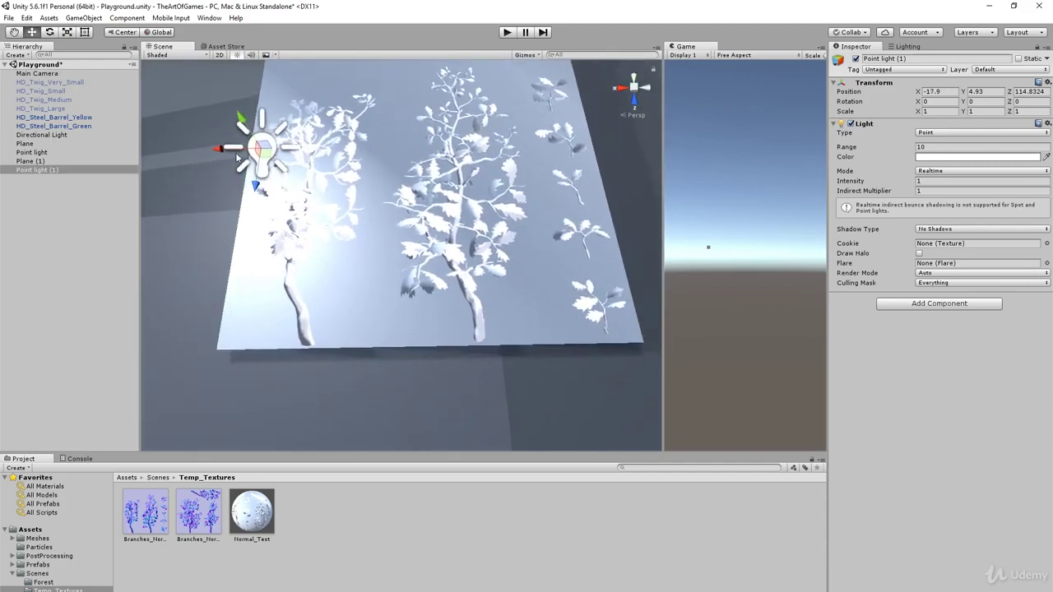
pyautogui.moveTo(223, 149); pyautogui.dragTo(184, 212)
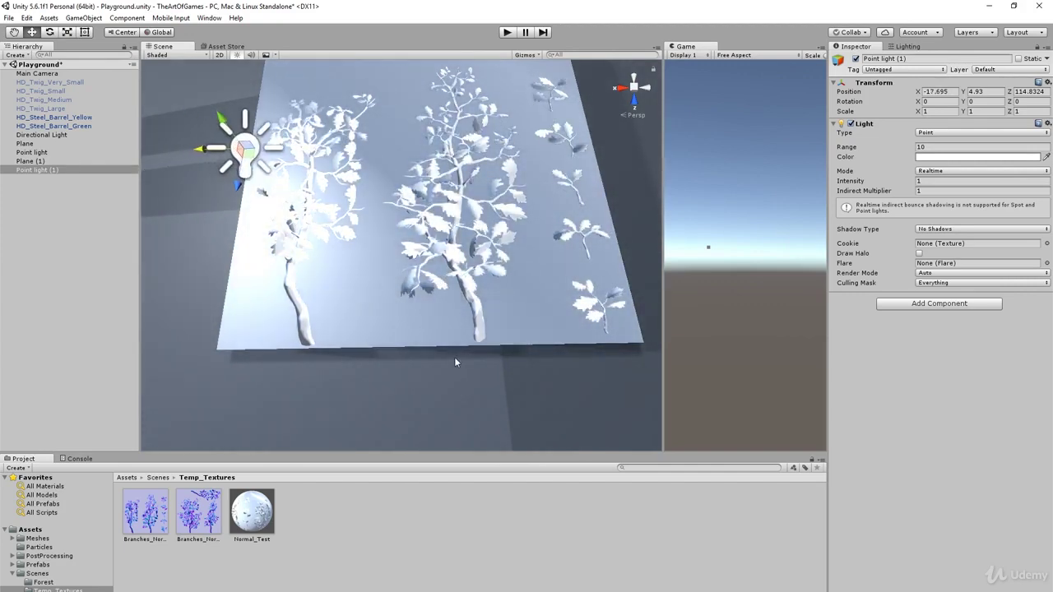
pyautogui.scroll(2, 520, 342)
pyautogui.scroll(2, 520, 338)
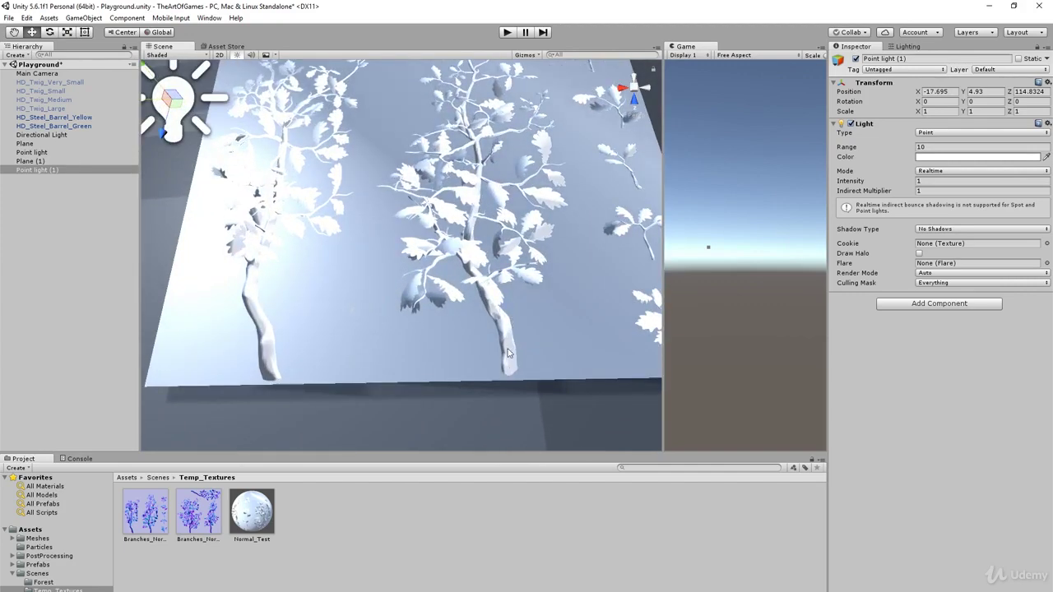
# Step: Move the point light across the plane to about X -21.55, Z 115.82 and lower it to about Y 3.79
pyautogui.moveTo(180, 109); pyautogui.dragTo(202, 206)
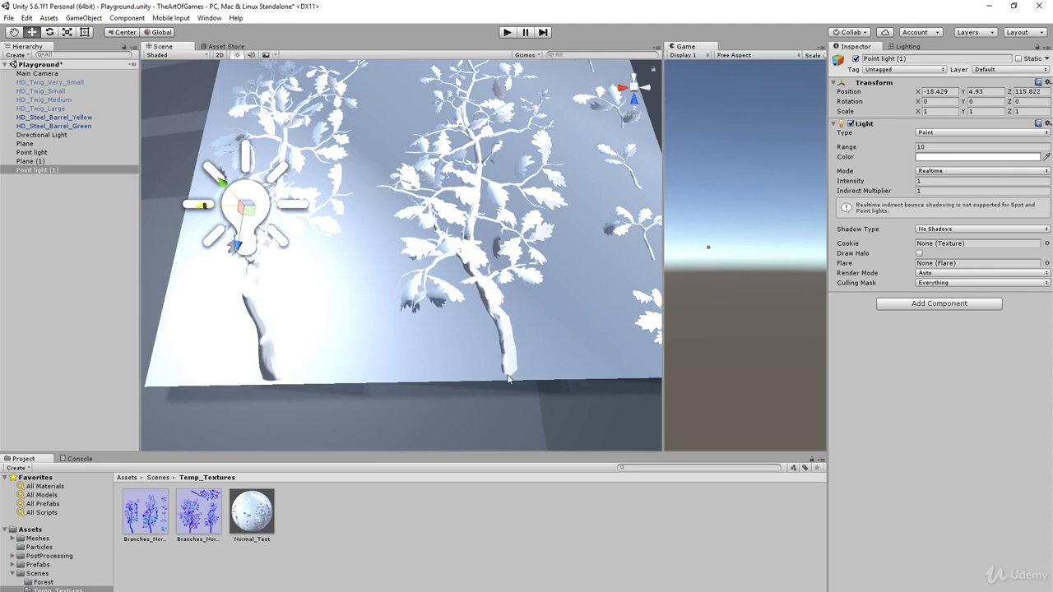
pyautogui.moveTo(204, 208); pyautogui.dragTo(629, 234)
pyautogui.press('q')
pyautogui.moveTo(562, 323); pyautogui.dragTo(539, 280)
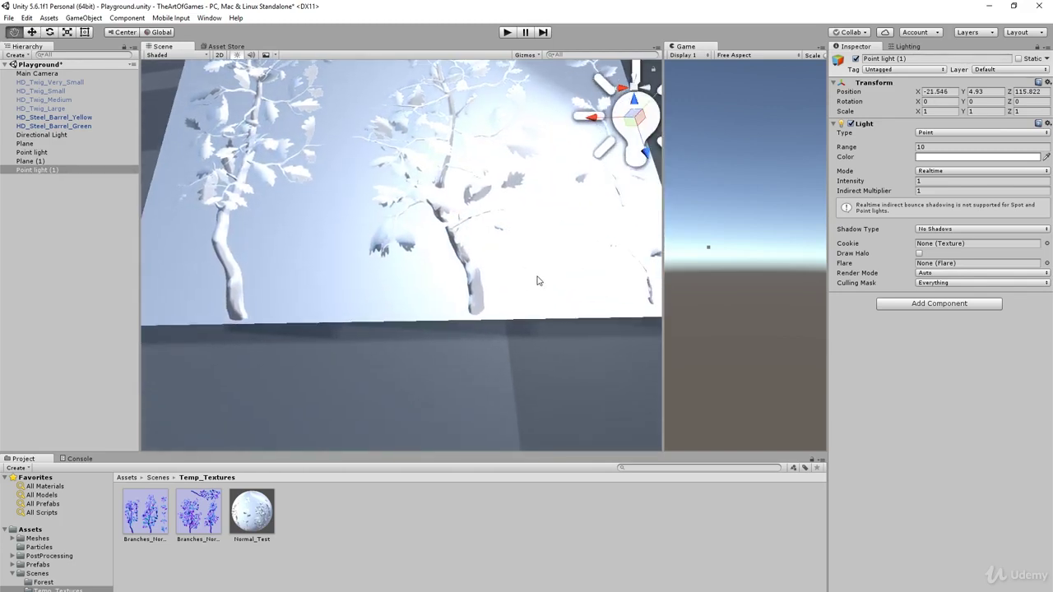
pyautogui.press('w')
pyautogui.moveTo(650, 103); pyautogui.dragTo(573, 216)
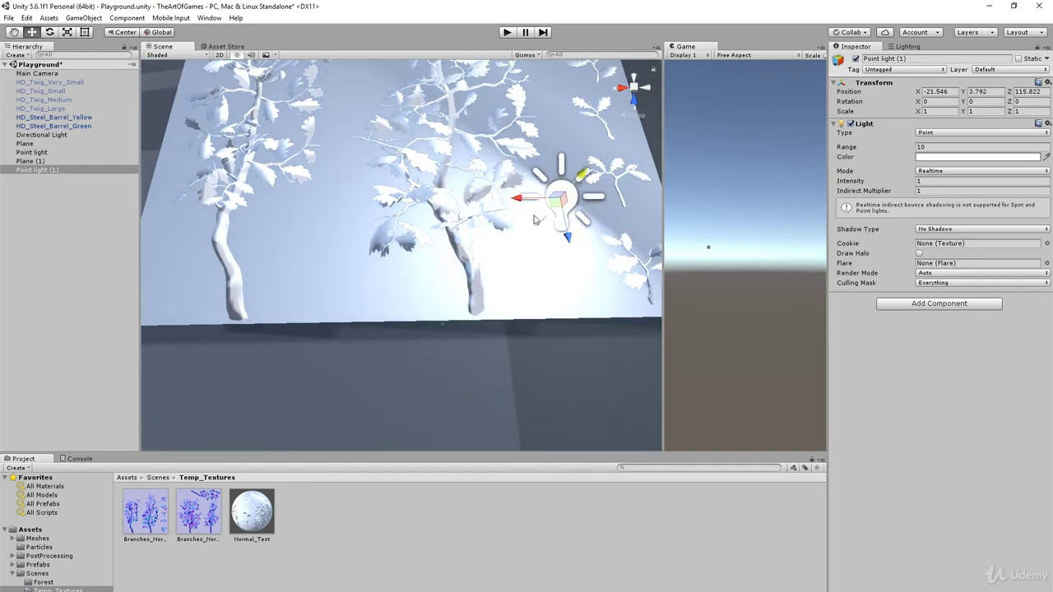
pyautogui.keyDown('alt'); pyautogui.moveTo(424, 265); pyautogui.dragTo(626, 165); pyautogui.keyUp('alt')
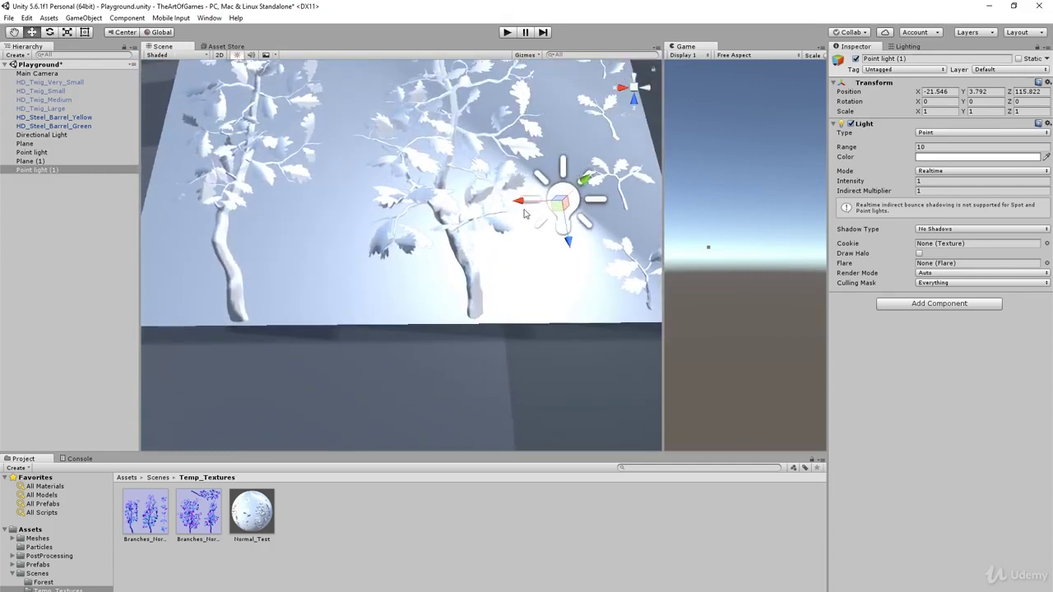
# Step: Sweep the point light back and forth along X to check the branch shading, leaving it at about X -19.46
pyautogui.moveTo(521, 201); pyautogui.dragTo(279, 202)
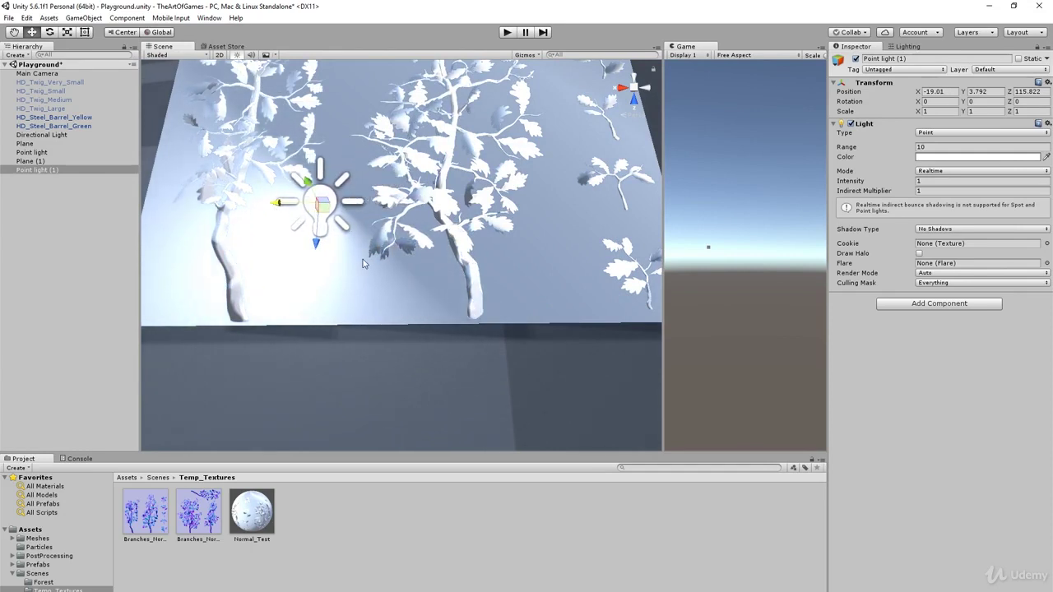
pyautogui.moveTo(279, 203); pyautogui.dragTo(595, 202)
pyautogui.moveTo(640, 258); pyautogui.dragTo(487, 330)
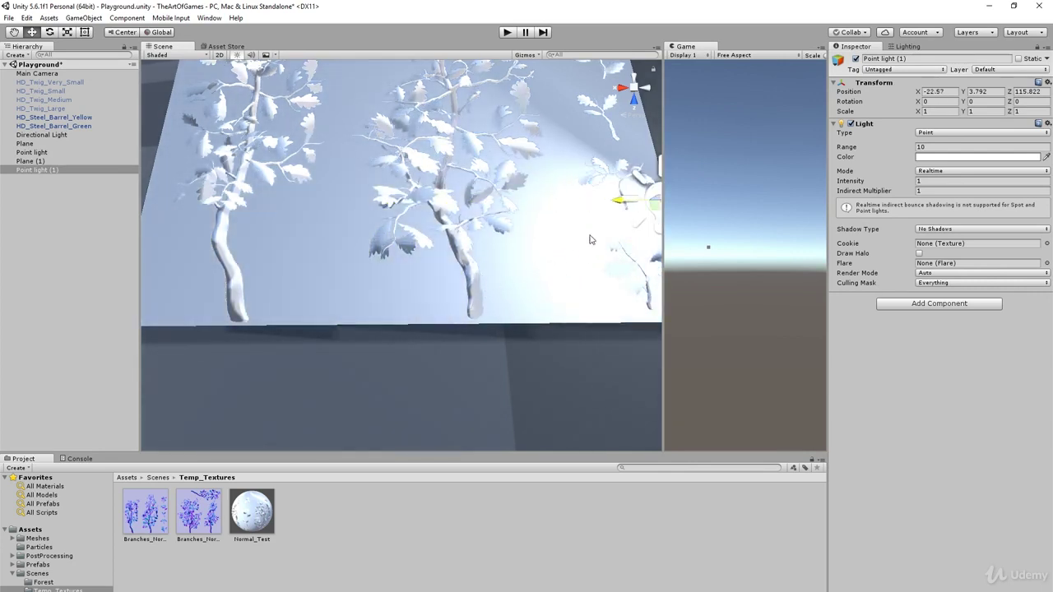
pyautogui.moveTo(620, 205); pyautogui.dragTo(162, 253)
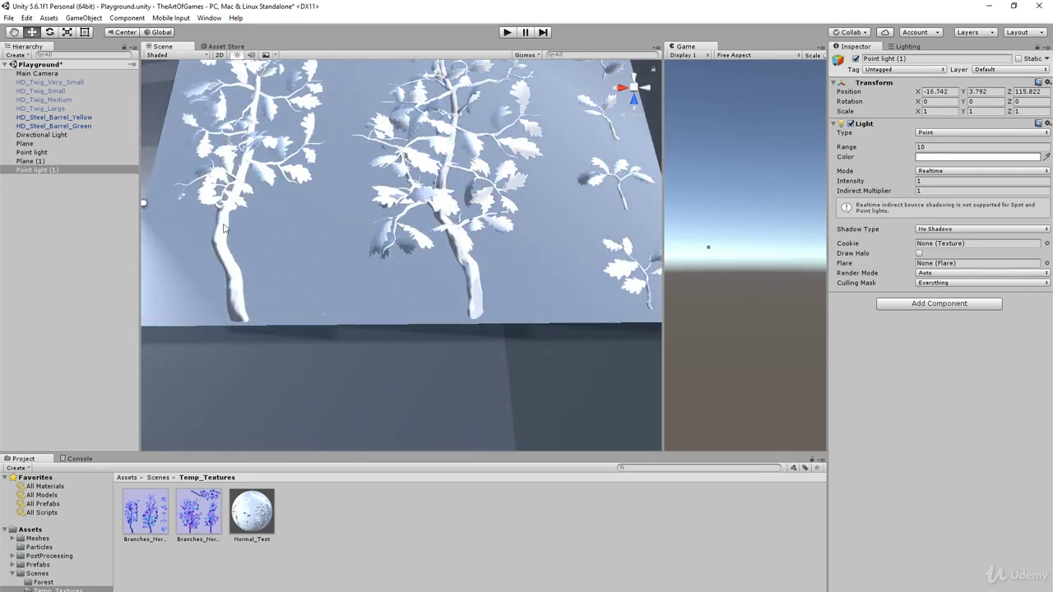
pyautogui.moveTo(323, 290)
pyautogui.keyDown('alt'); pyautogui.mouseDown()
pyautogui.moveTo(399, 288)
pyautogui.moveTo(218, 246)
pyautogui.moveTo(200, 230)
pyautogui.moveTo(530, 229)
pyautogui.moveTo(249, 228)
pyautogui.mouseUp(); pyautogui.keyUp('alt')
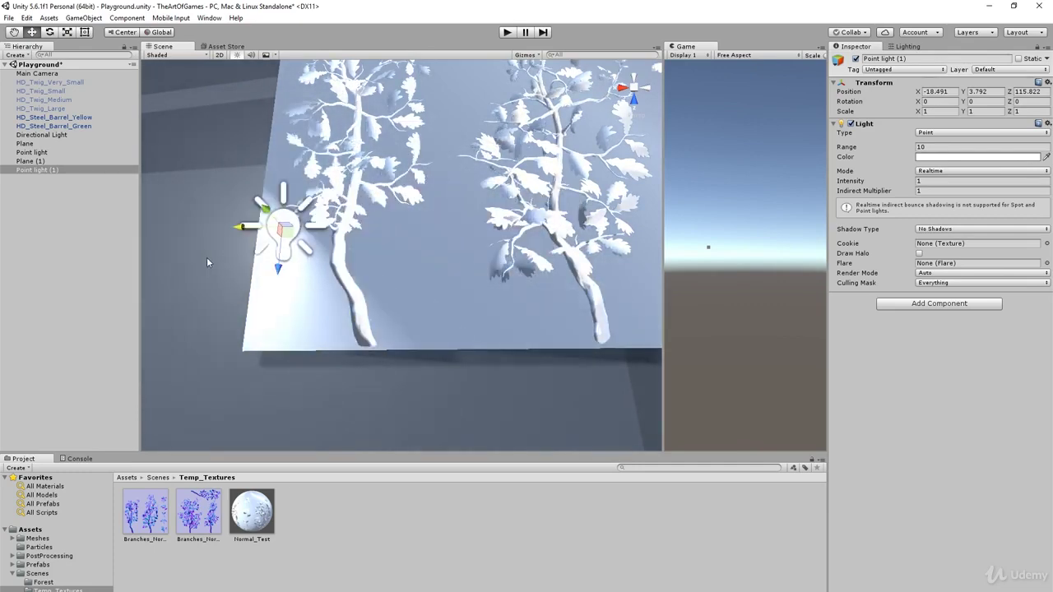
pyautogui.moveTo(206, 261); pyautogui.dragTo(350, 251)
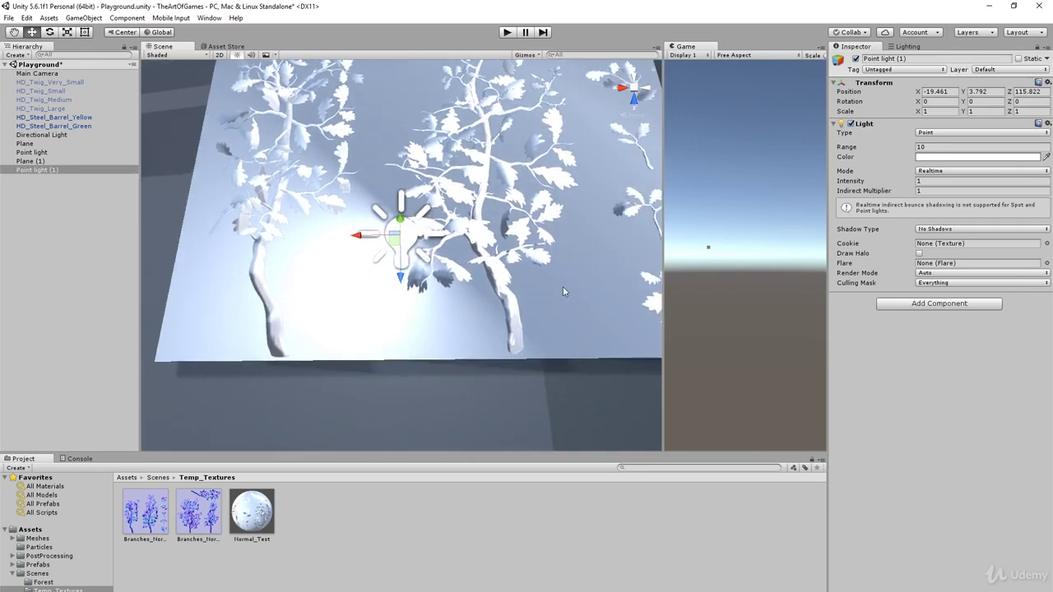
pyautogui.keyDown('alt'); pyautogui.moveTo(563, 287); pyautogui.dragTo(277, 259); pyautogui.keyUp('alt')
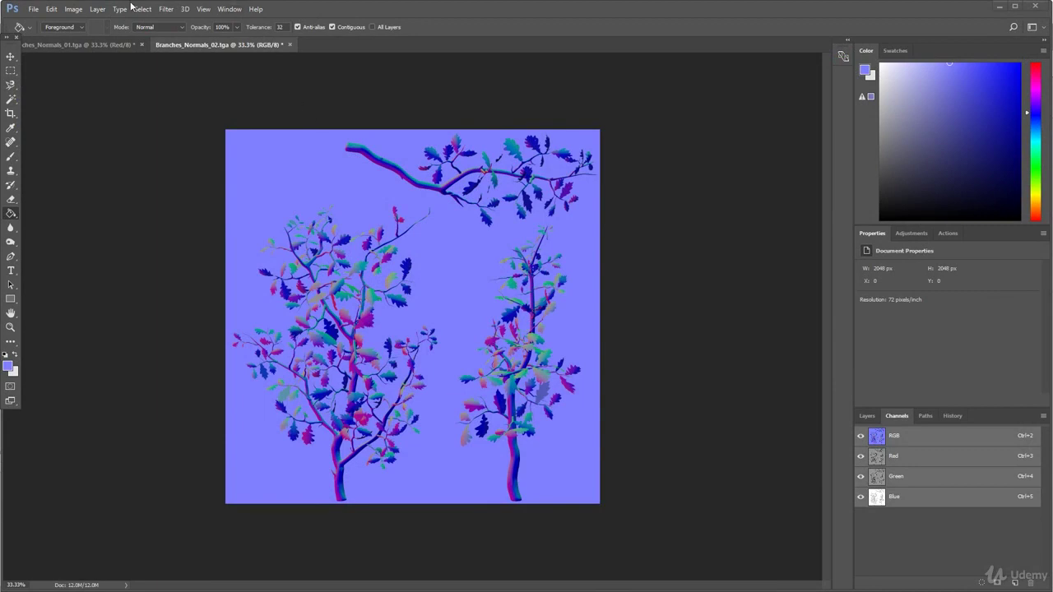
# Step: Switch to Photoshop, show Branches_Normals_01.tga in full RGB and compare it with Branches_Normals_02.tga
pyautogui.click(94, 43)
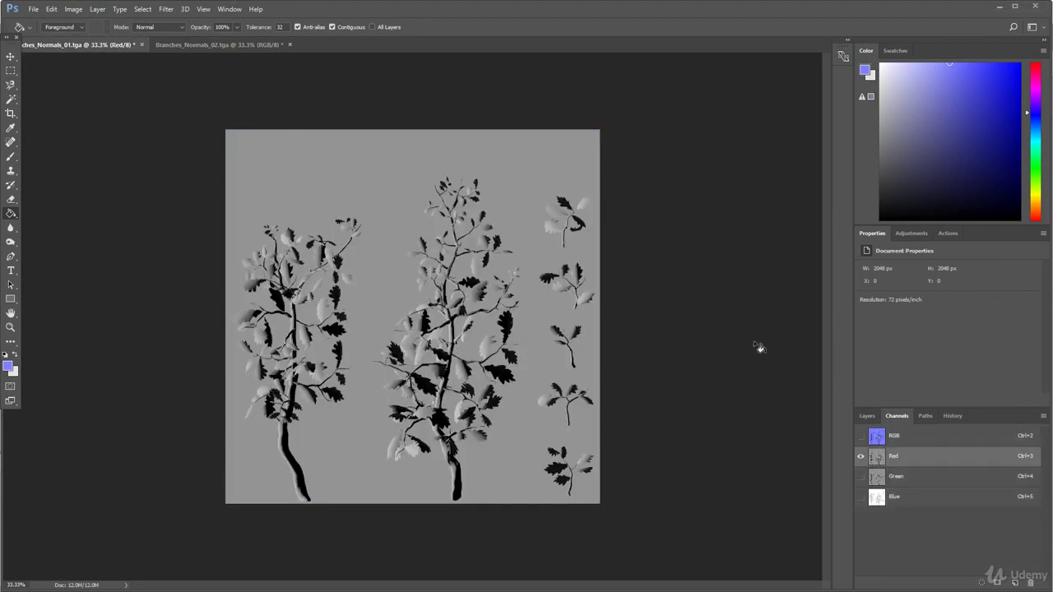
pyautogui.click(929, 436)
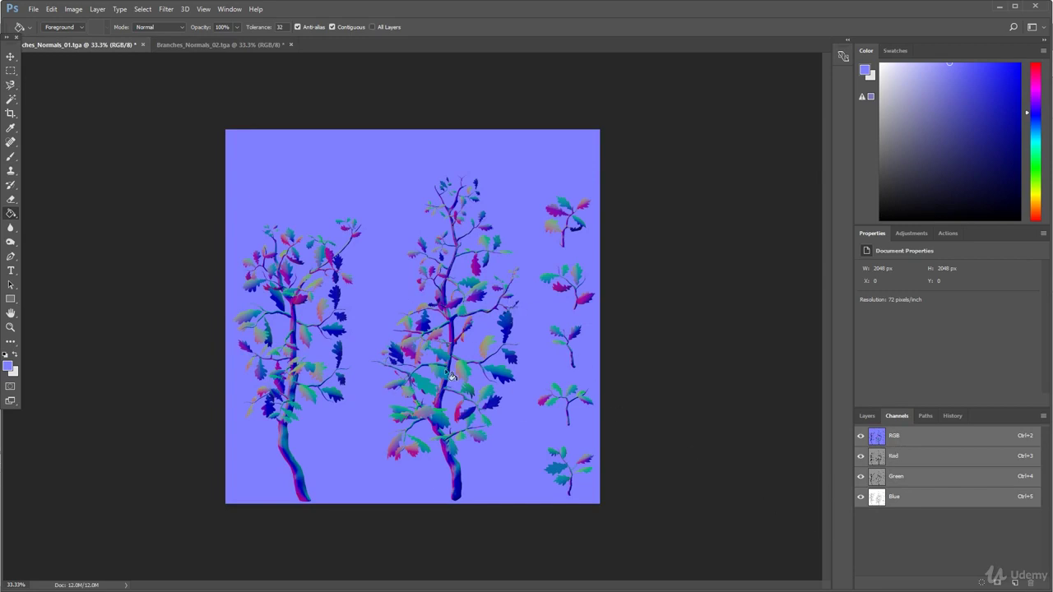
pyautogui.click(196, 46)
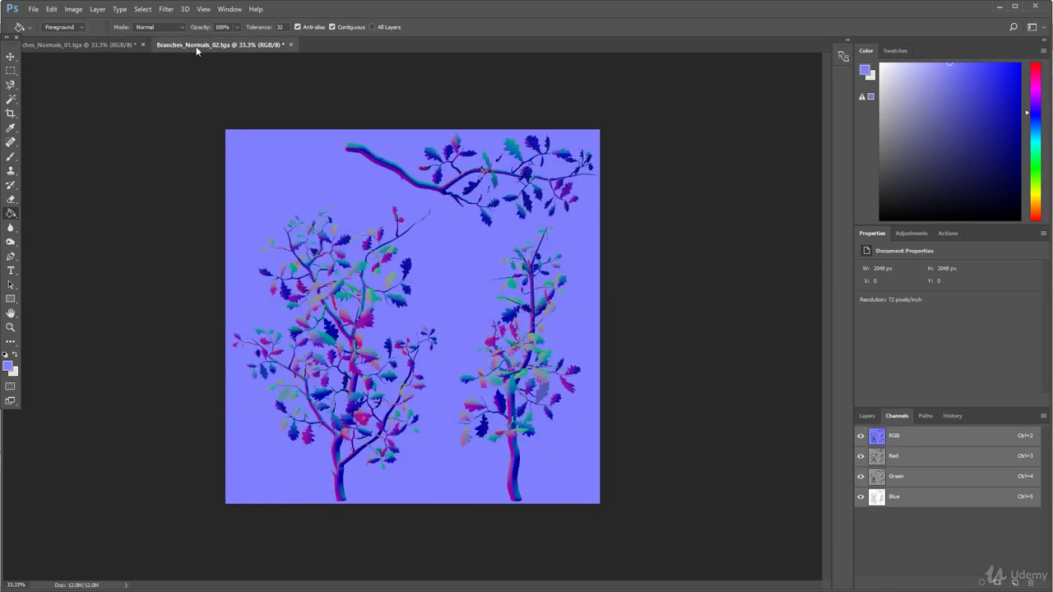
# Step: Invert the red channel of Branches_Normals_01.tga and bring up Branches_Normals_02.tga
pyautogui.click(62, 46)
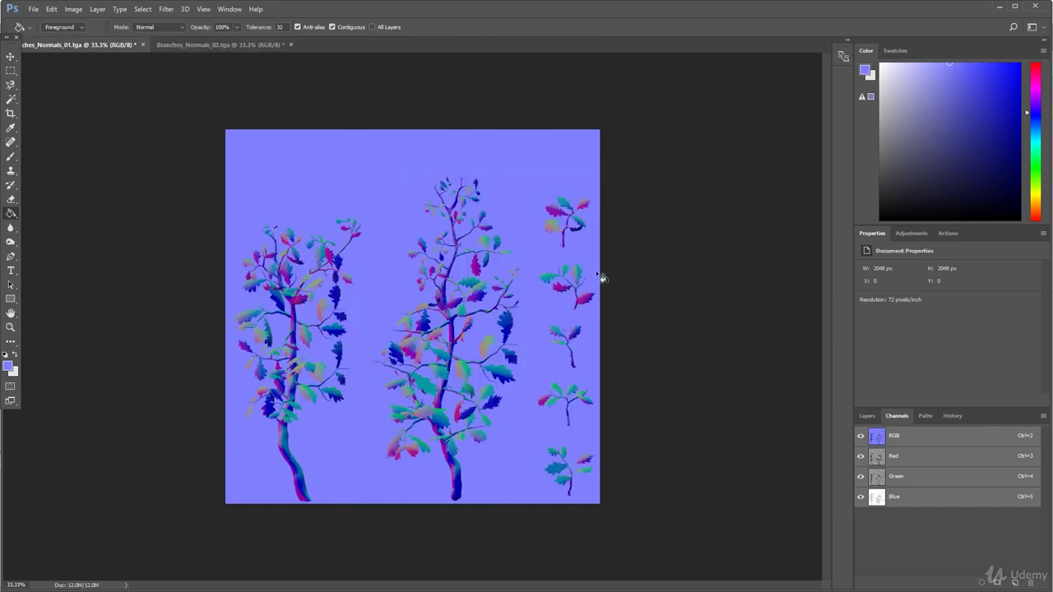
pyautogui.click(933, 461)
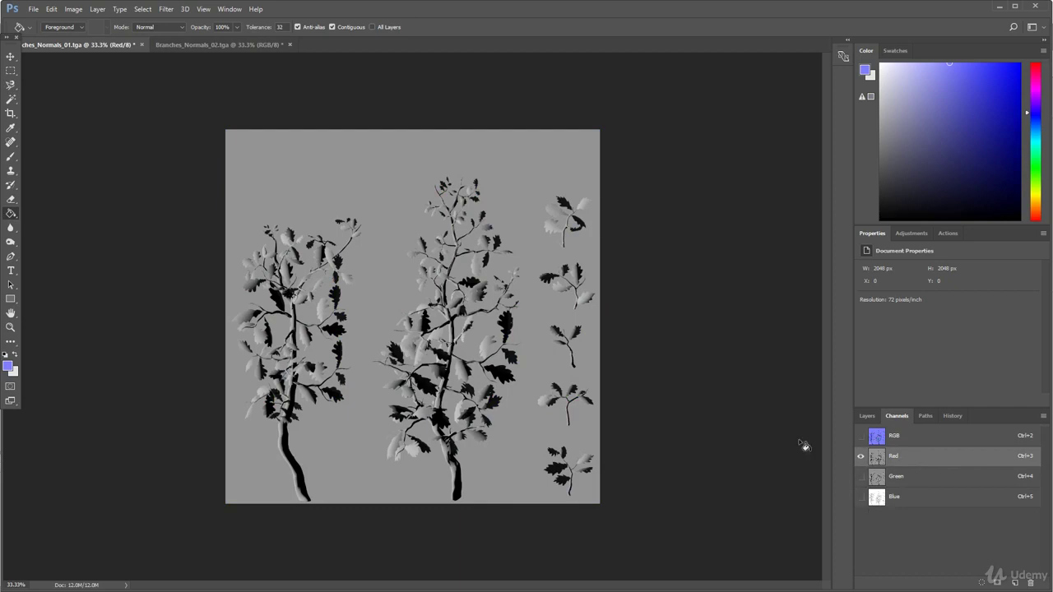
pyautogui.hotkey('ctrl', 'i')
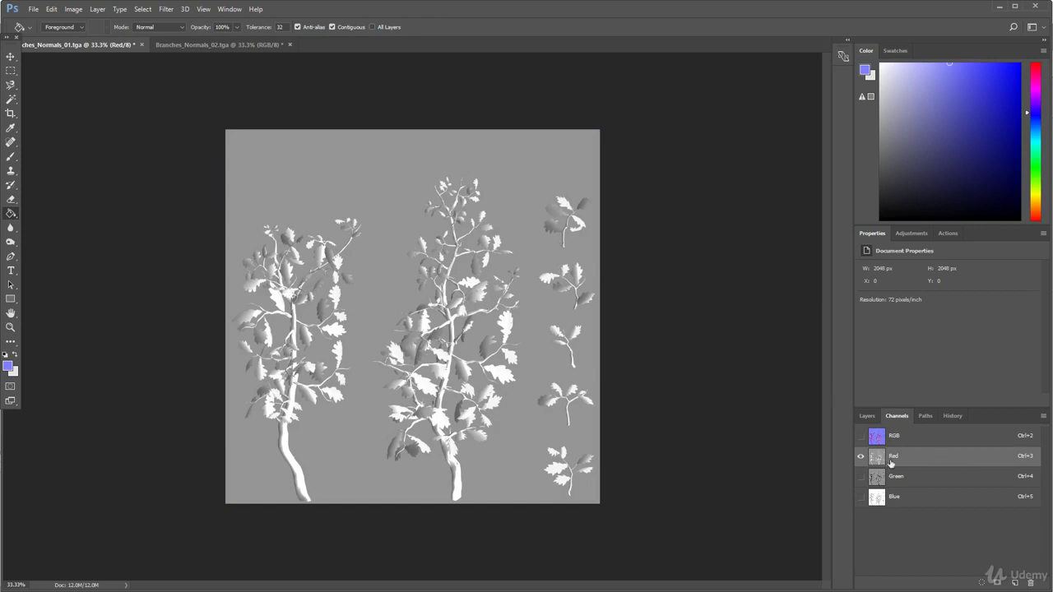
pyautogui.click(218, 45)
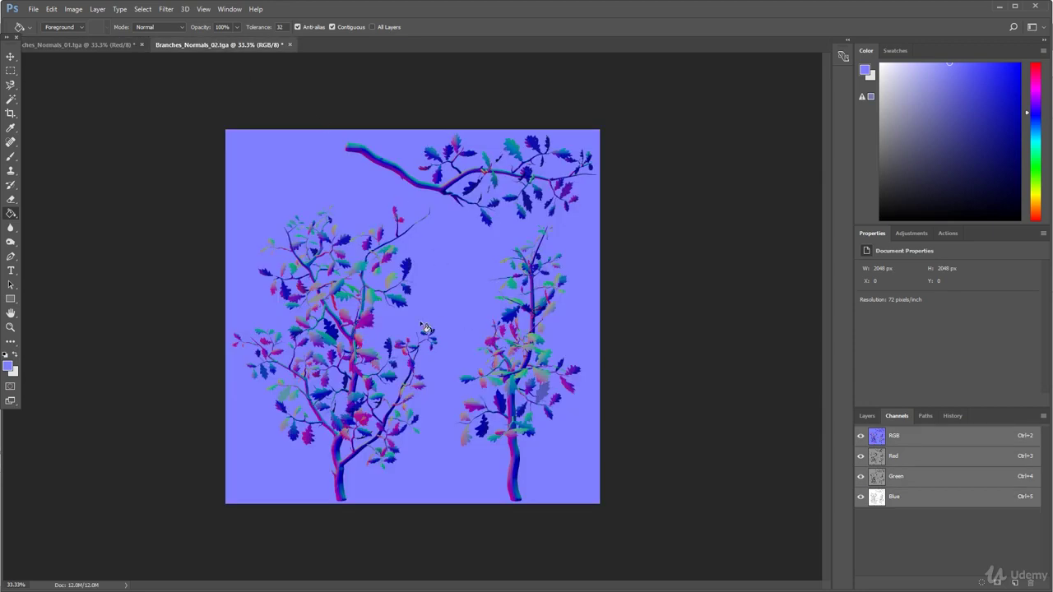
# Step: Invert the red channel of Branches_Normals_02.tga and save the file
pyautogui.click(929, 465)
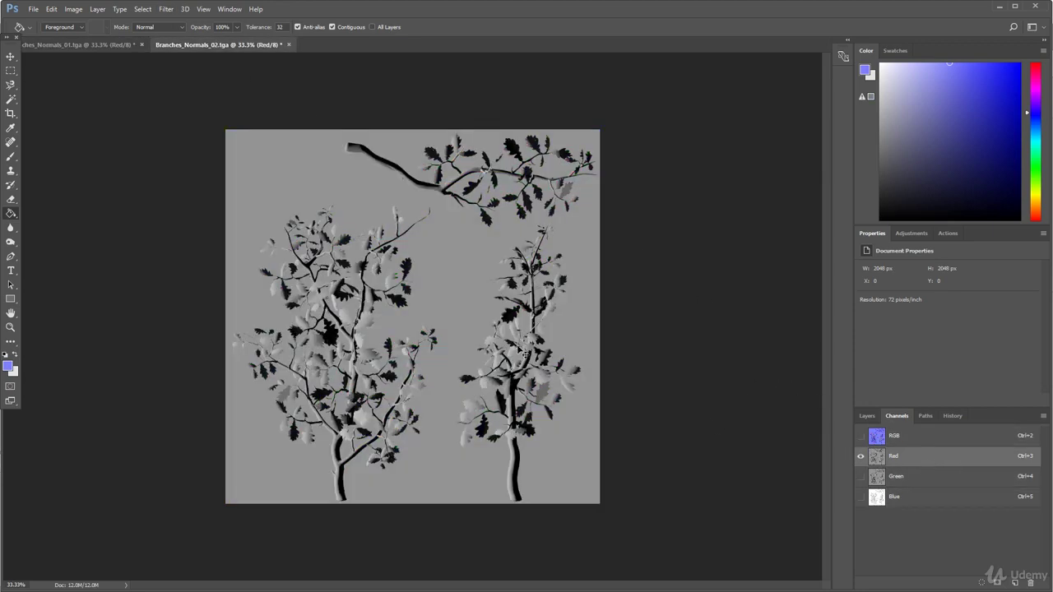
pyautogui.hotkey('ctrl', 'i')
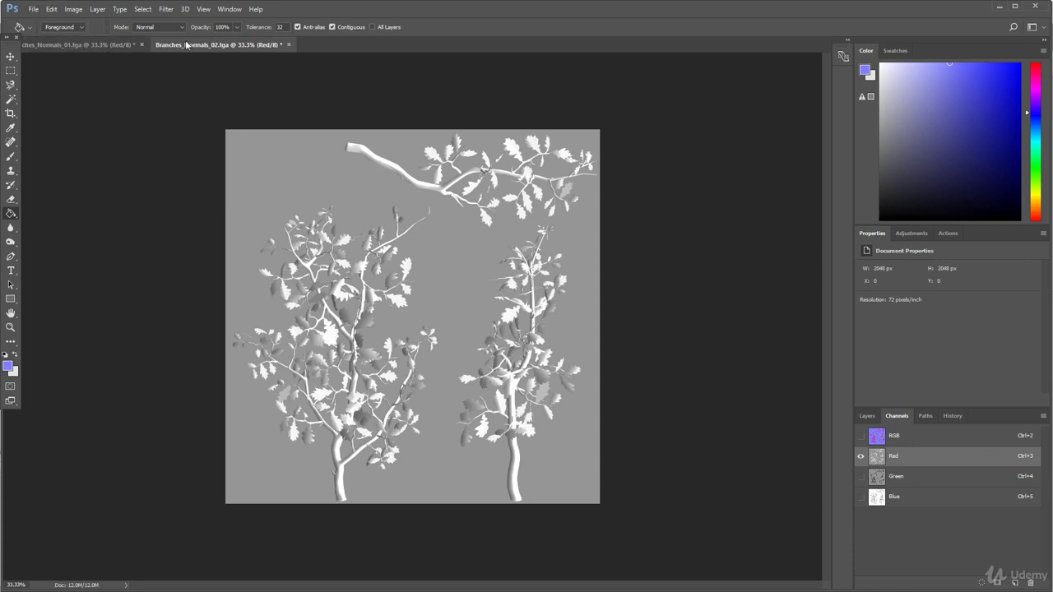
pyautogui.click(34, 10)
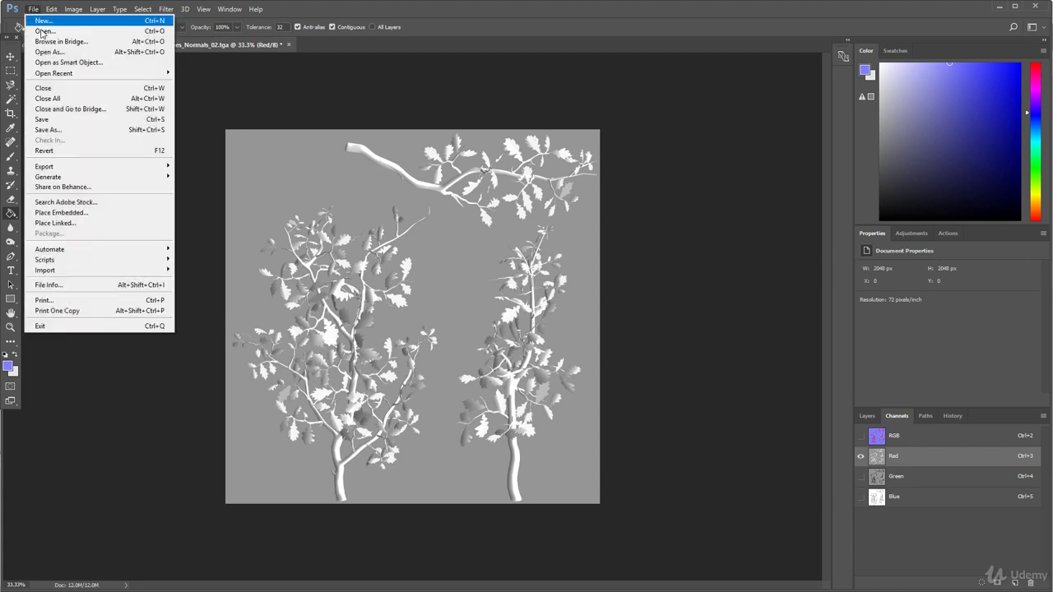
pyautogui.click(71, 122)
# Step: Bring up Branches_Normals_01.tga and save it with its inverted red channel
pyautogui.click(74, 45)
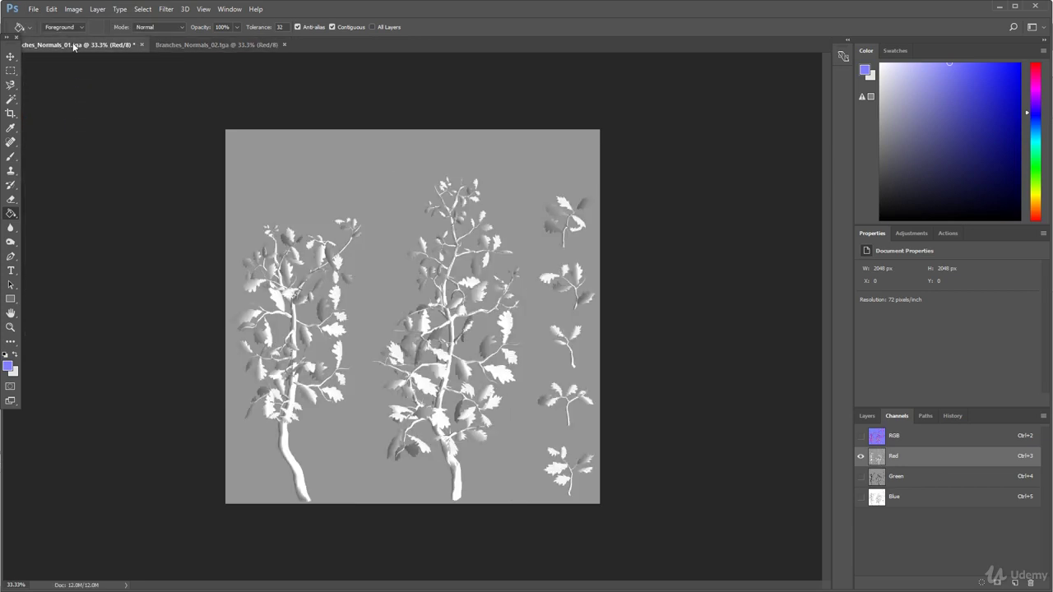
pyautogui.click(34, 9)
pyautogui.click(99, 121)
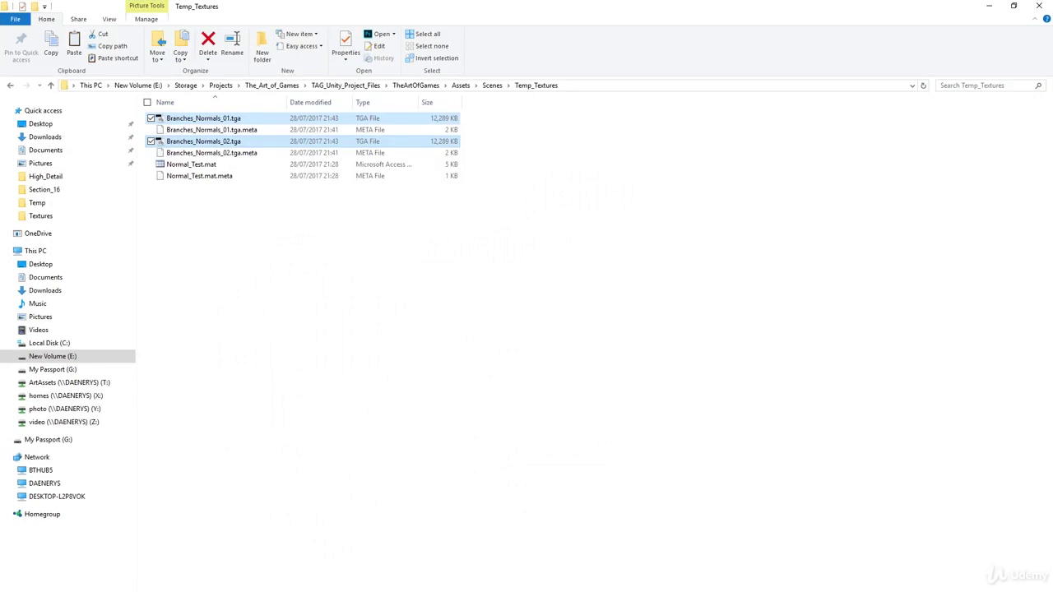
# Step: In File Explorer, go up to The_Art_of_Games and browse back to Assets\Scenes\Temp_Textures in the Unity project
pyautogui.click(271, 86)
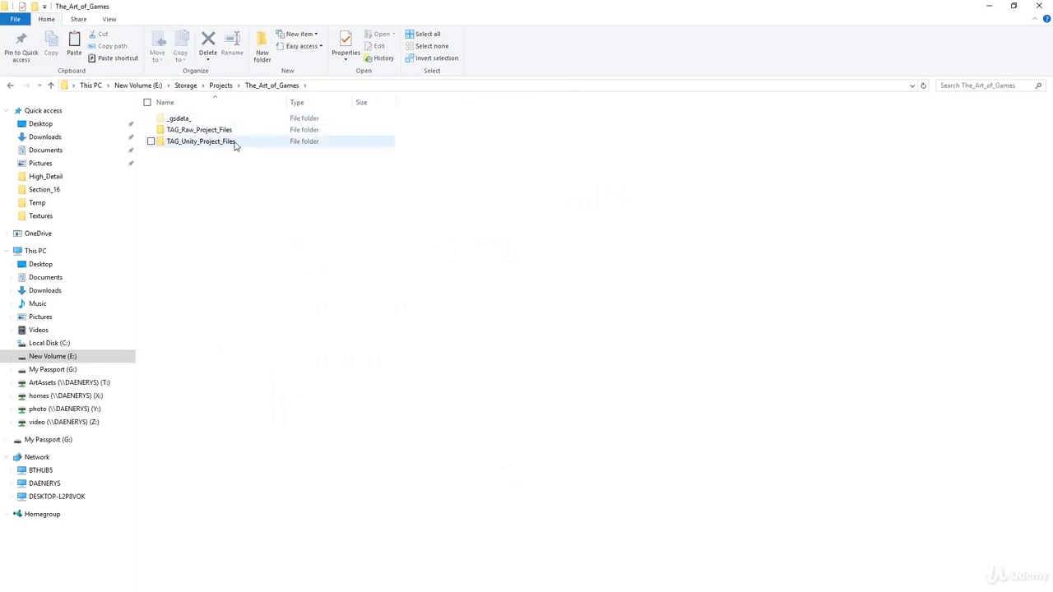
pyautogui.doubleClick(194, 145)
pyautogui.doubleClick(174, 120)
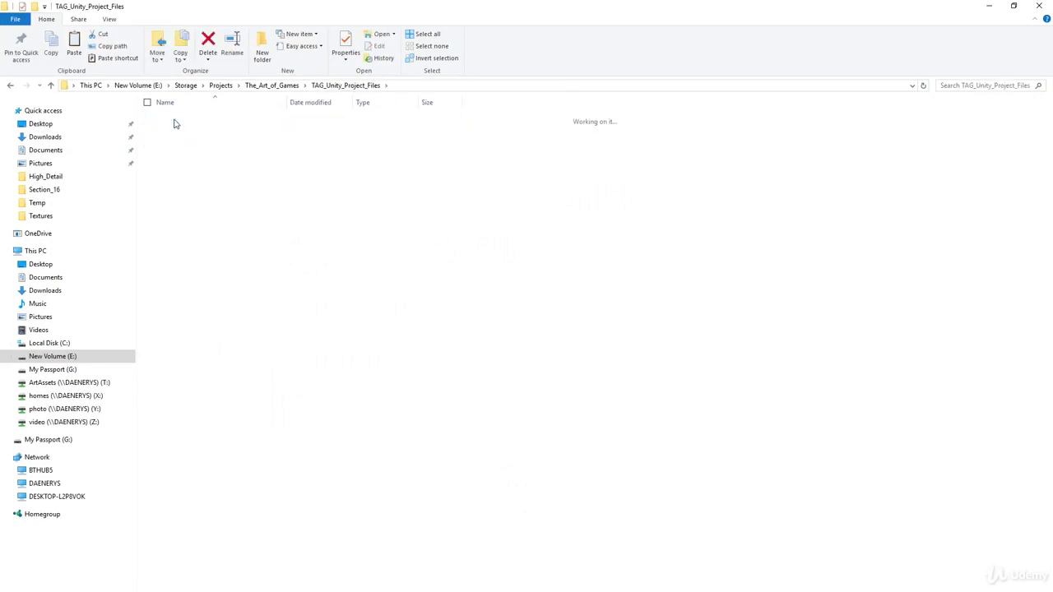
pyautogui.doubleClick(176, 130)
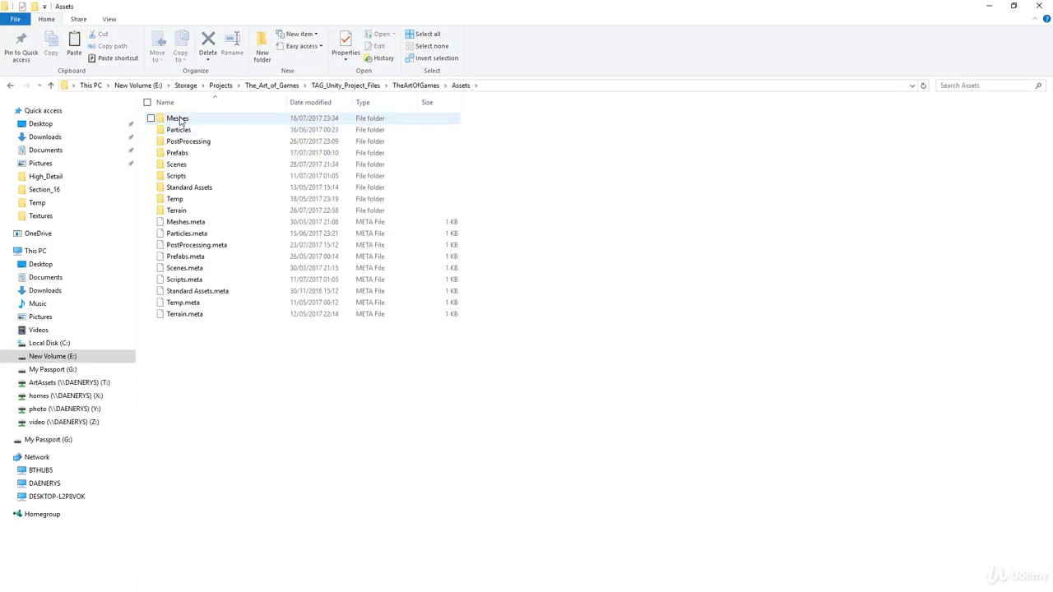
pyautogui.doubleClick(176, 164)
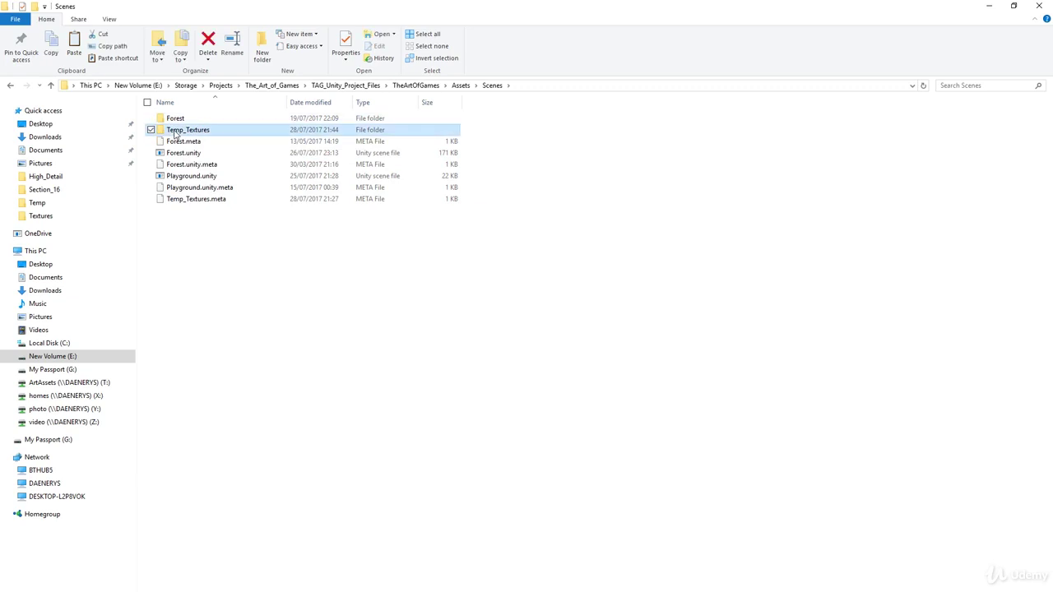
pyautogui.doubleClick(179, 131)
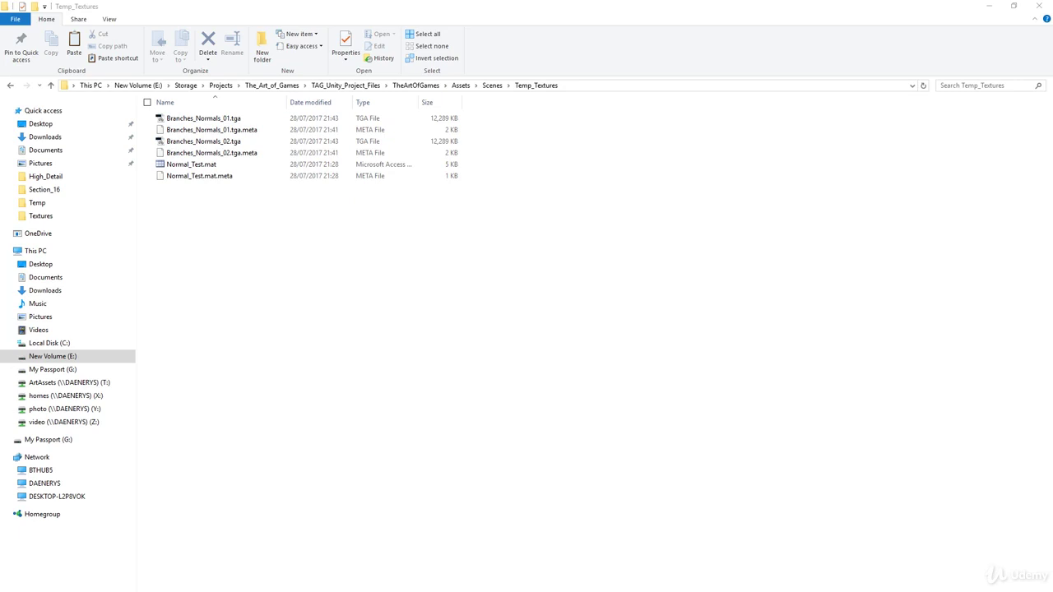
# Step: Move Branches_Normals_01.tga and Branches_Normals_02.tga from the raw Textures folder into Temp_Textures, replacing the existing files
pyautogui.moveTo(435, 98); pyautogui.dragTo(568, 100)
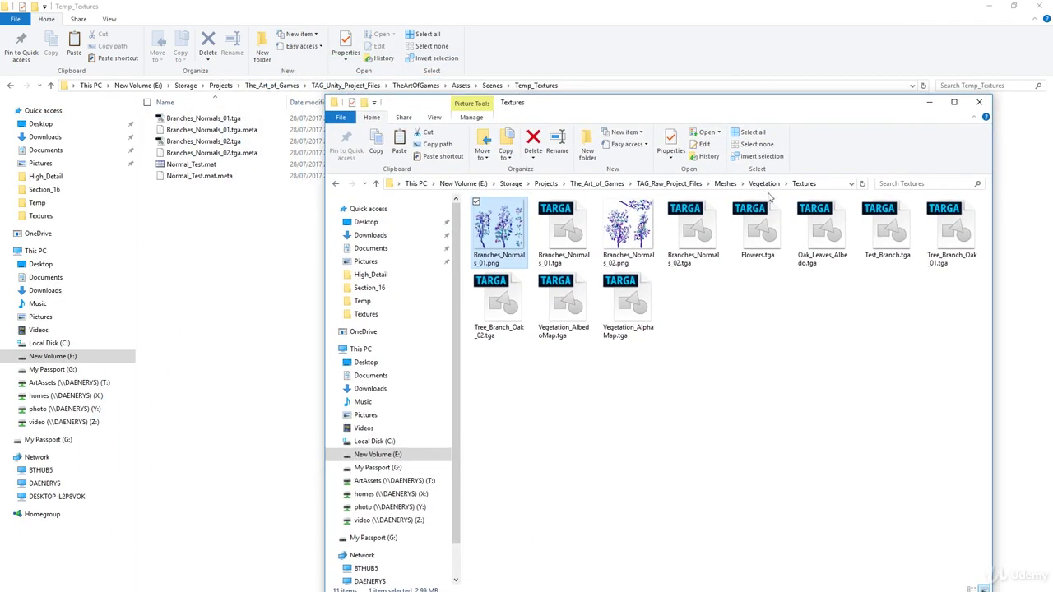
pyautogui.click(557, 231)
pyautogui.keyDown('ctrl'); pyautogui.click(690, 235); pyautogui.keyUp('ctrl')
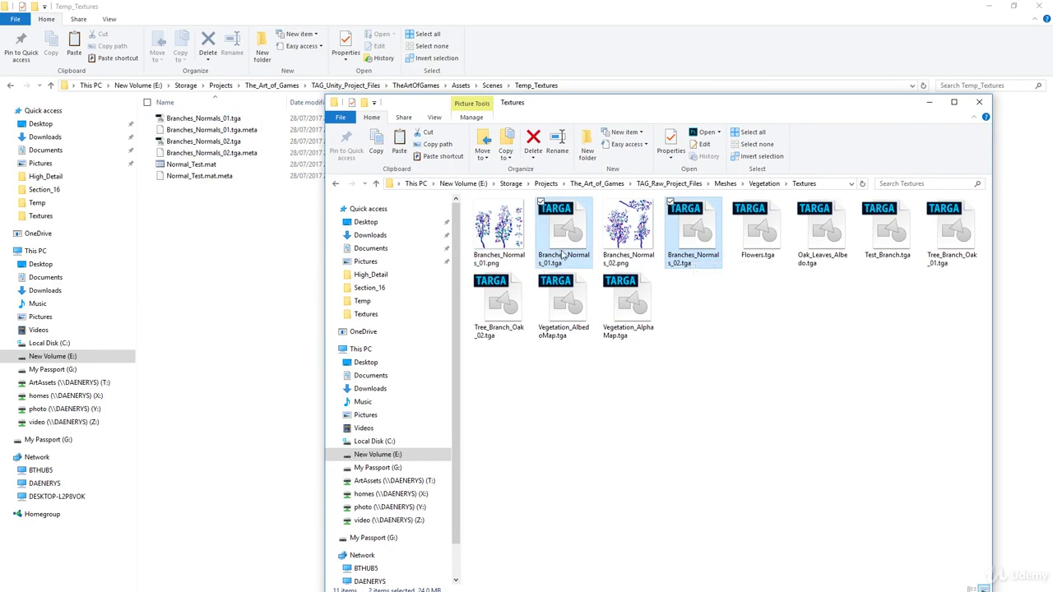
pyautogui.moveTo(562, 235); pyautogui.dragTo(217, 277)
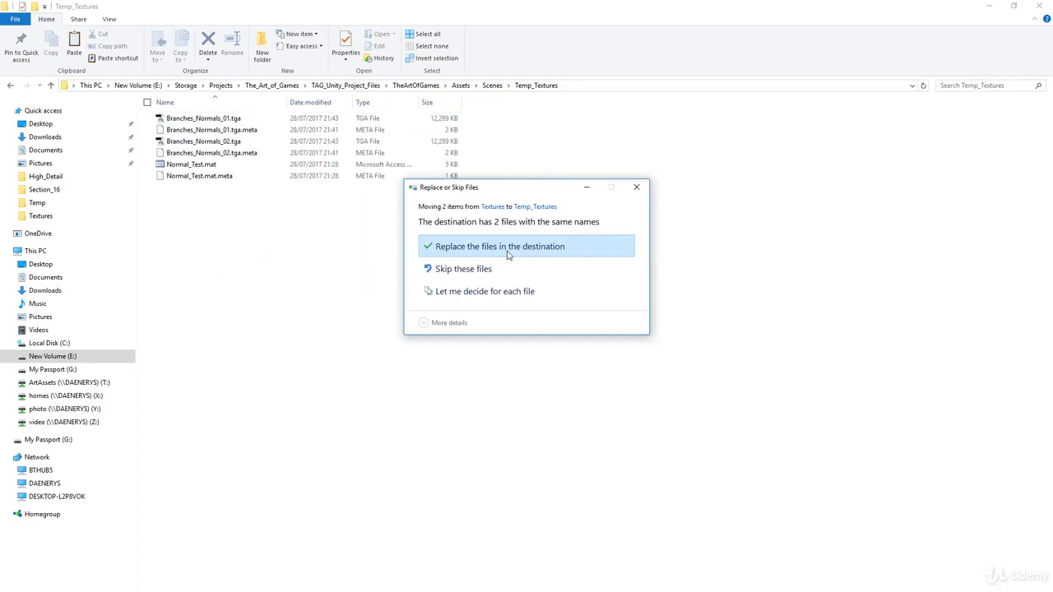
pyautogui.click(482, 255)
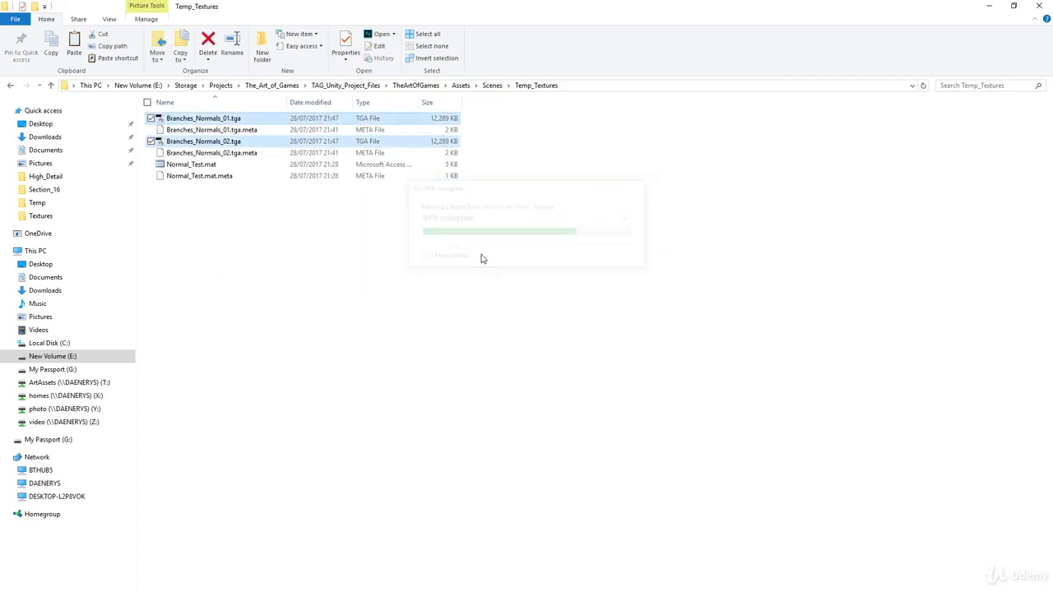
# Step: Return to Unity and inspect the updated Branches_Normals_01 and Branches_Normals_02 textures in Temp_Textures
pyautogui.click(988, 5)
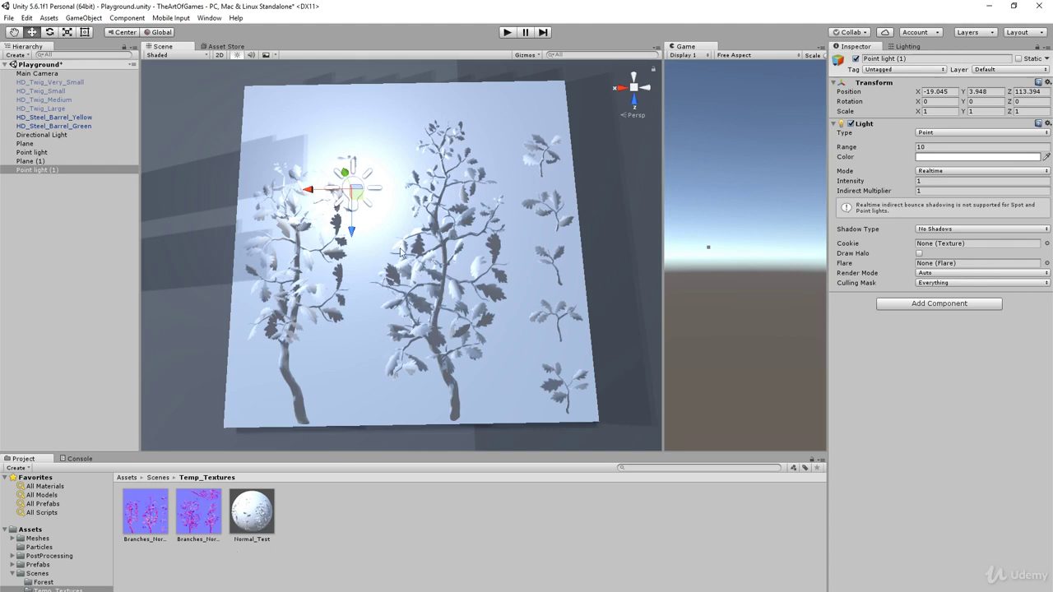
pyautogui.moveTo(429, 230)
pyautogui.keyDown('alt'); pyautogui.mouseDown()
pyautogui.moveTo(440, 232)
pyautogui.moveTo(428, 229)
pyautogui.mouseUp(); pyautogui.keyUp('alt')
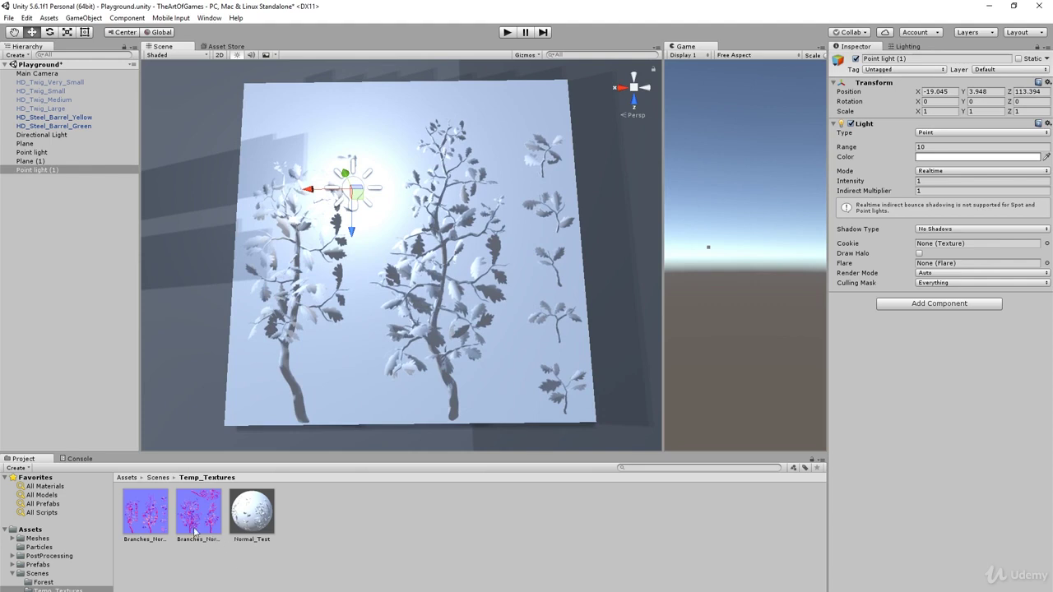
pyautogui.click(146, 513)
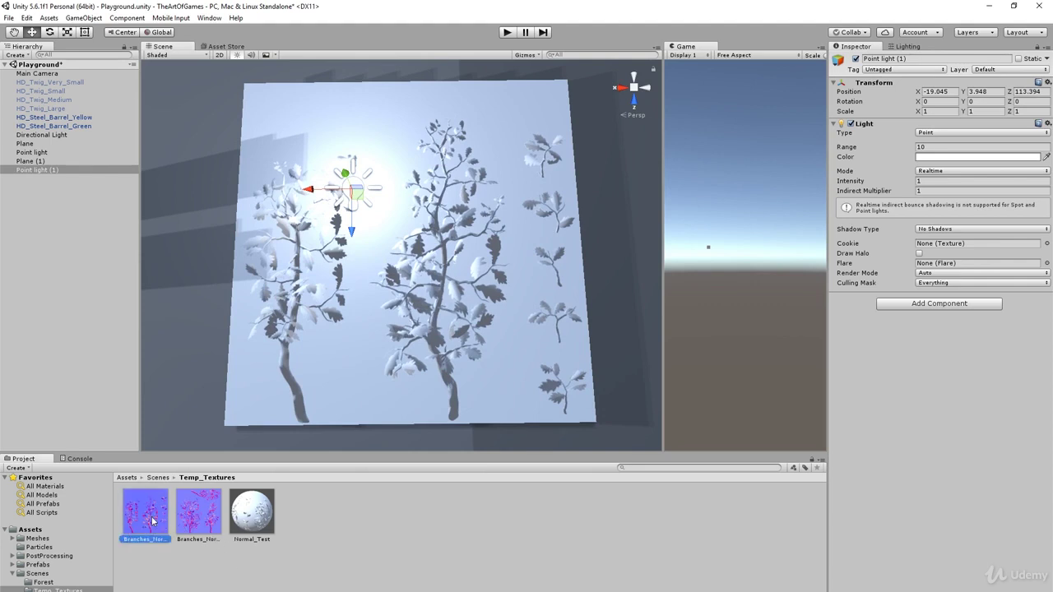
pyautogui.click(204, 509)
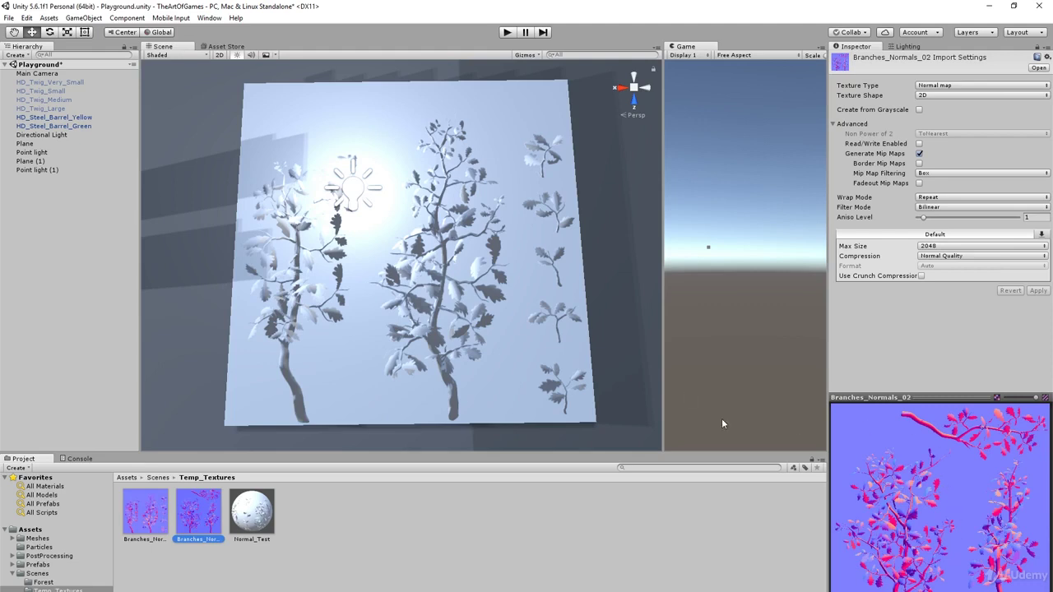
# Step: Move the second point light around the branch plane to check the shading, ending at about X -21.84, Z 115.58
pyautogui.click(365, 189)
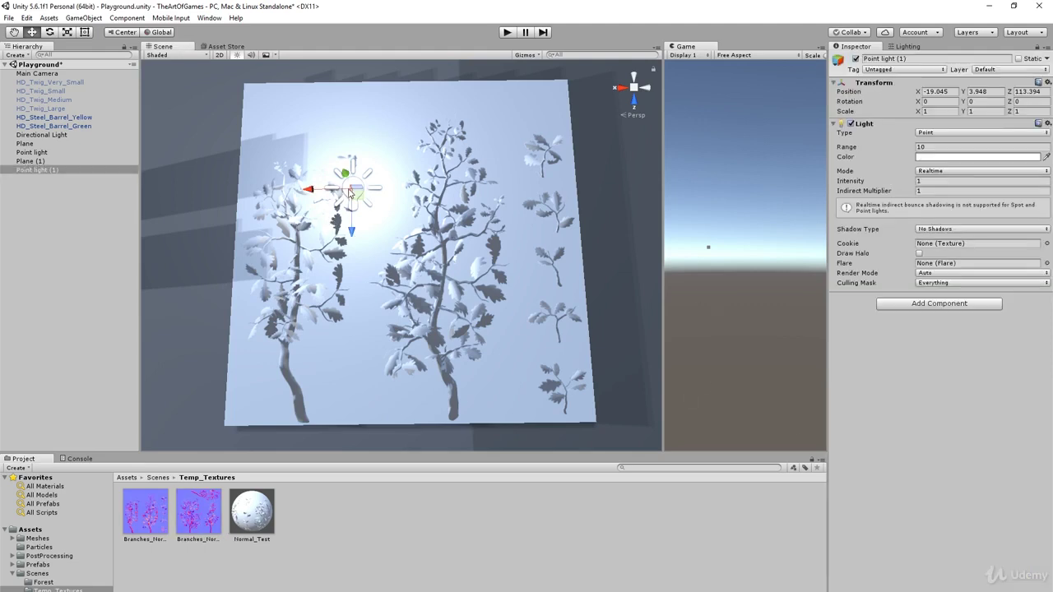
pyautogui.moveTo(403, 271)
pyautogui.keyDown('alt'); pyautogui.mouseDown()
pyautogui.moveTo(422, 262)
pyautogui.moveTo(411, 259)
pyautogui.mouseUp(); pyautogui.keyUp('alt')
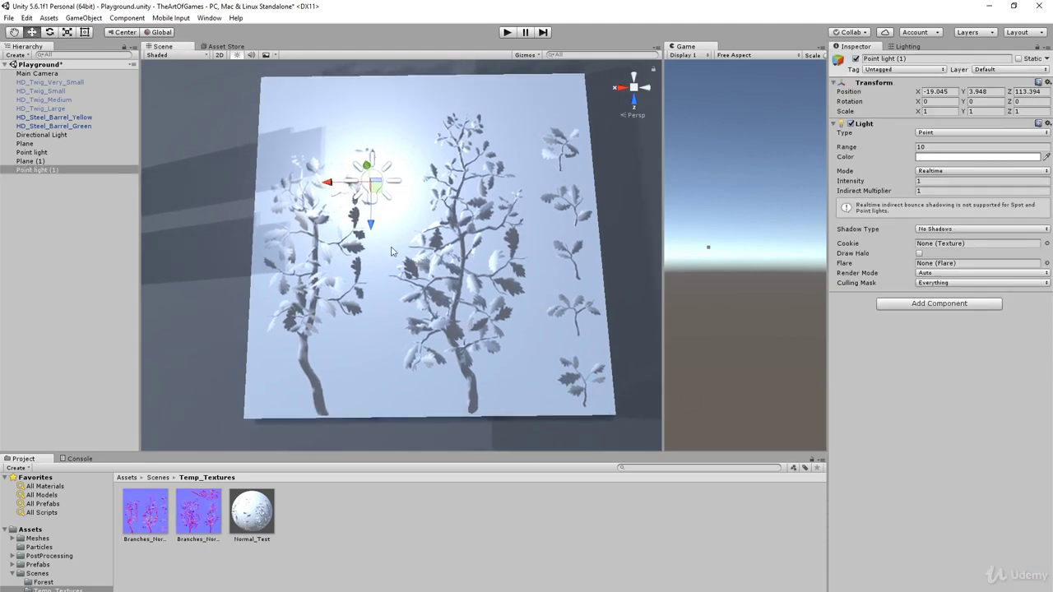
pyautogui.moveTo(370, 194); pyautogui.dragTo(343, 387)
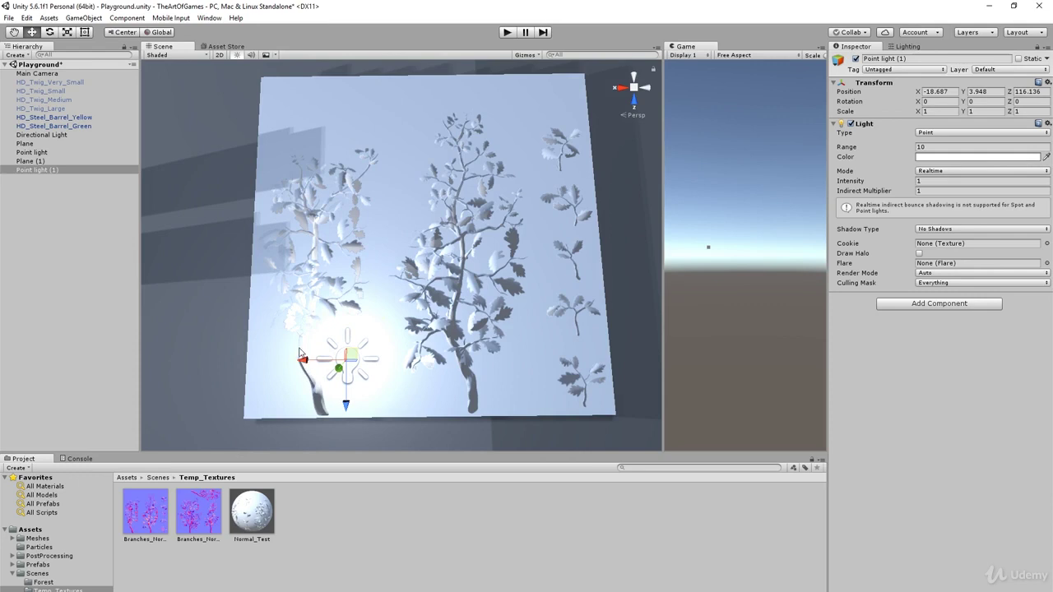
pyautogui.moveTo(354, 365); pyautogui.dragTo(306, 423)
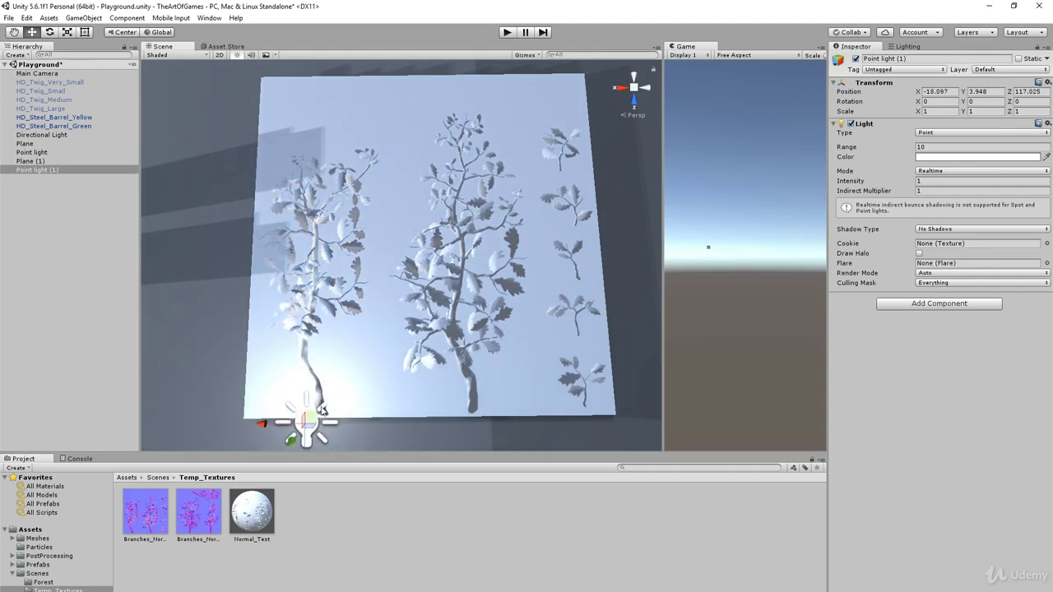
pyautogui.moveTo(306, 424); pyautogui.dragTo(570, 319)
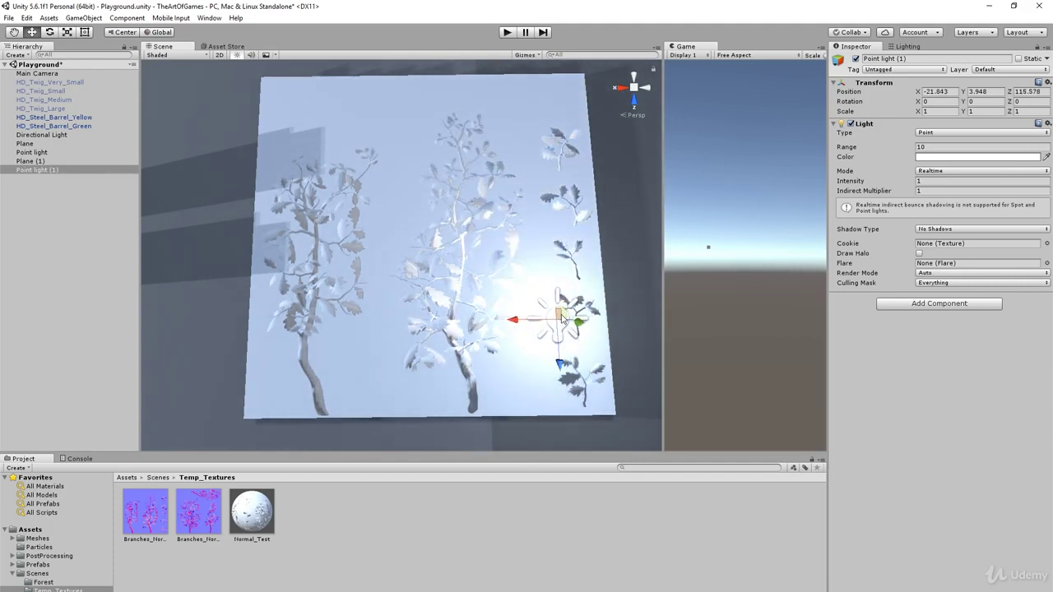
# Step: Examine the small twigs up close while moving the point light over them to about X -22.12, Z 115.17
pyautogui.scroll(3, 604, 278)
pyautogui.scroll(2, 605, 278)
pyautogui.moveTo(604, 266); pyautogui.dragTo(431, 258, button='middle')
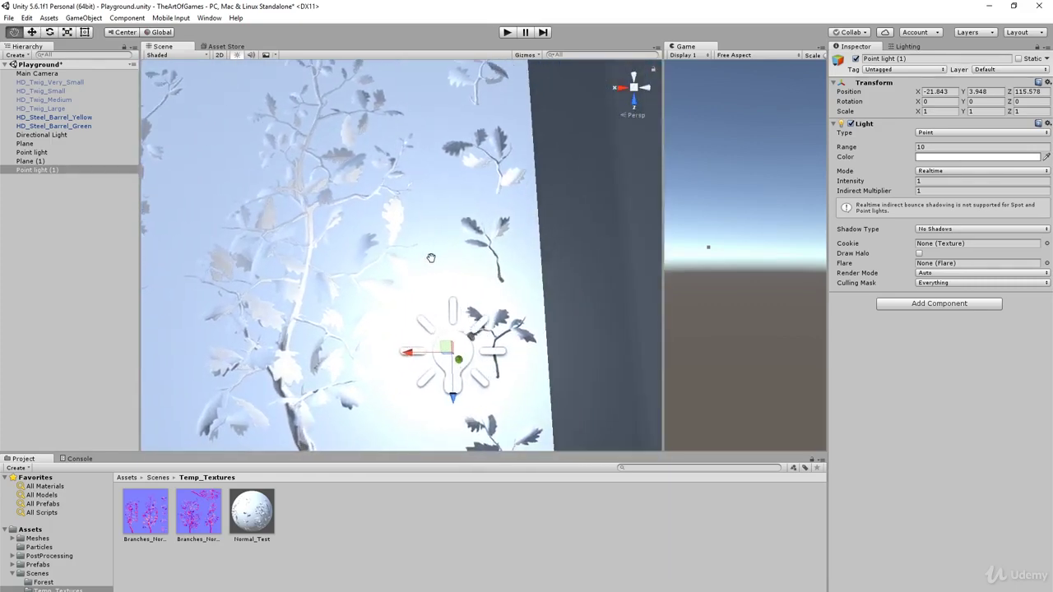
pyautogui.scroll(1, 474, 291)
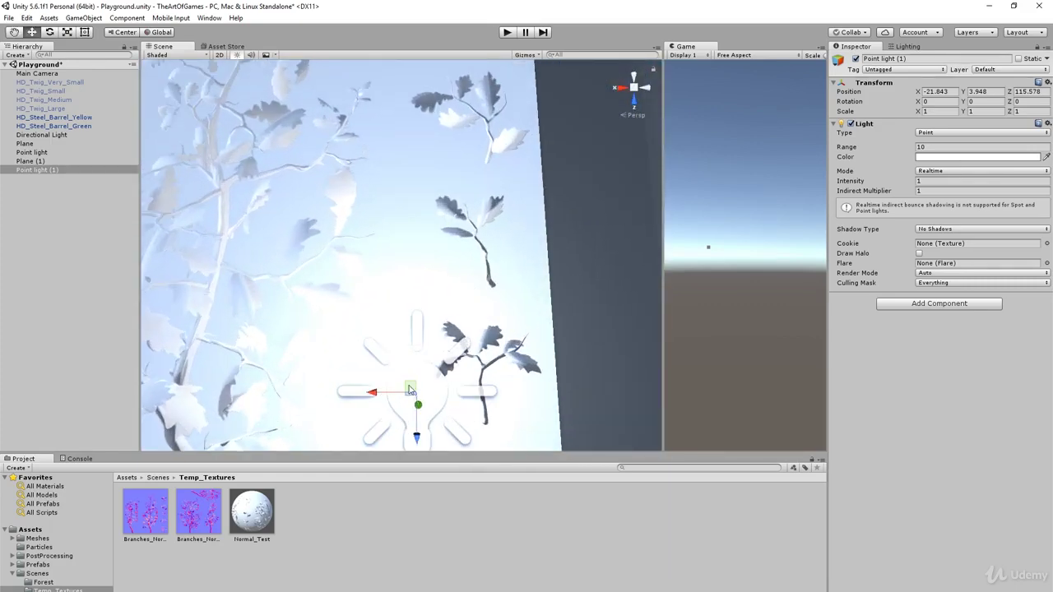
pyautogui.moveTo(411, 389); pyautogui.dragTo(457, 314)
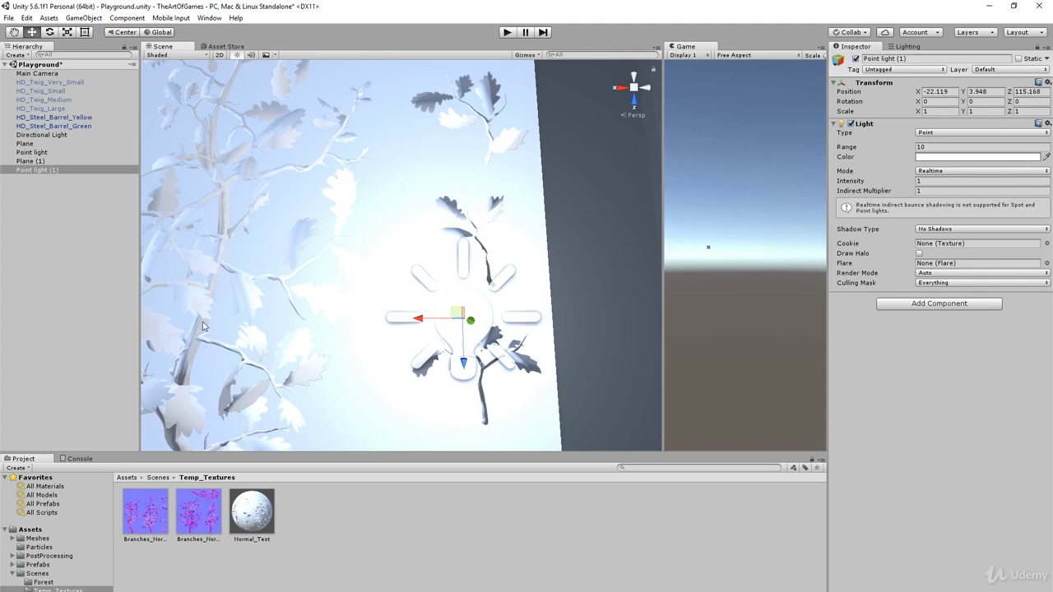
# Step: Inspect the large branch's shading, then sweep the point light across the plane, leaving it at about X -22.07, Z 114.86
pyautogui.moveTo(186, 362); pyautogui.dragTo(359, 316, button='right')
pyautogui.press('w')
pyautogui.scroll(-3, 321, 355)
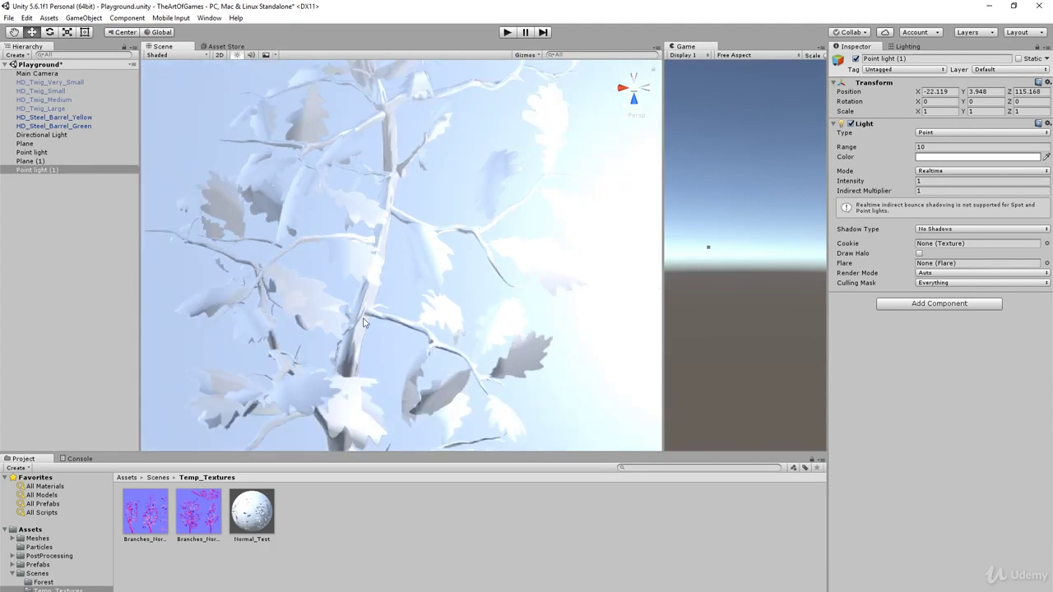
pyautogui.scroll(-6, 364, 323)
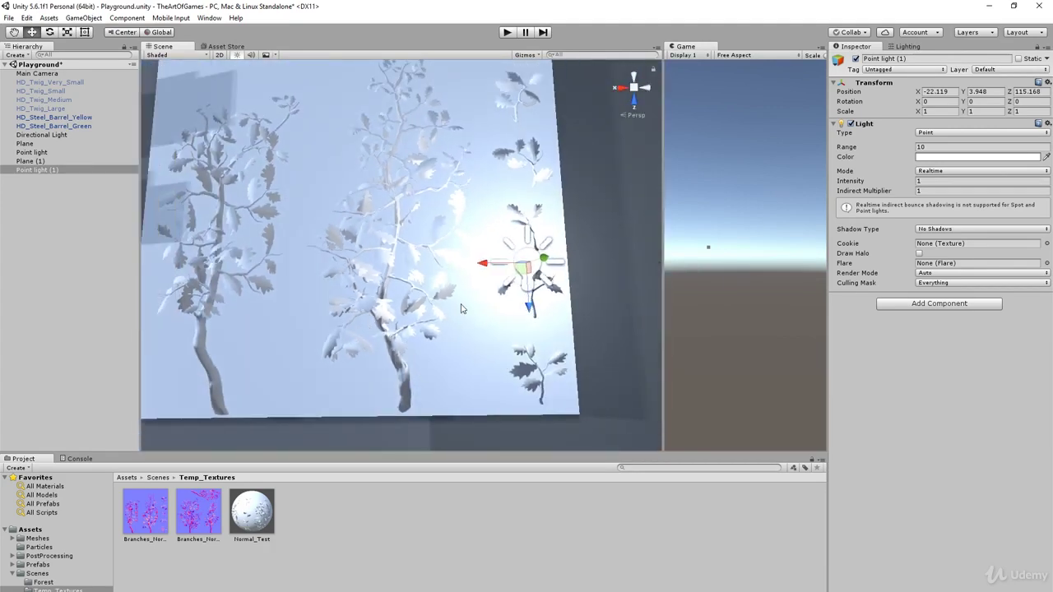
pyautogui.moveTo(518, 277); pyautogui.dragTo(444, 259)
pyautogui.moveTo(476, 219); pyautogui.dragTo(579, 230)
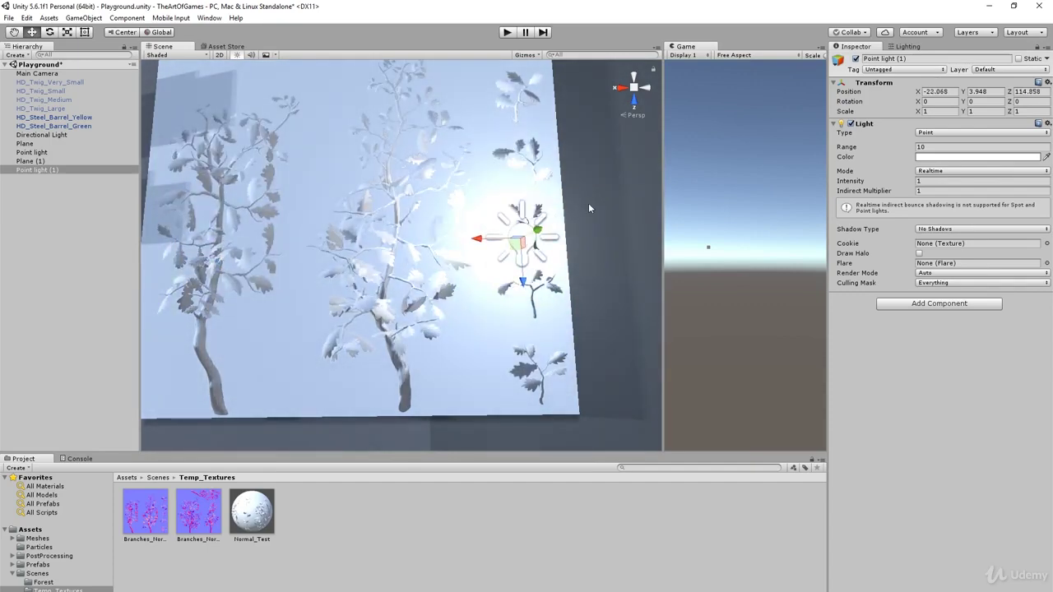
# Step: Delete the second point light above the branch plane
pyautogui.press('Delete')
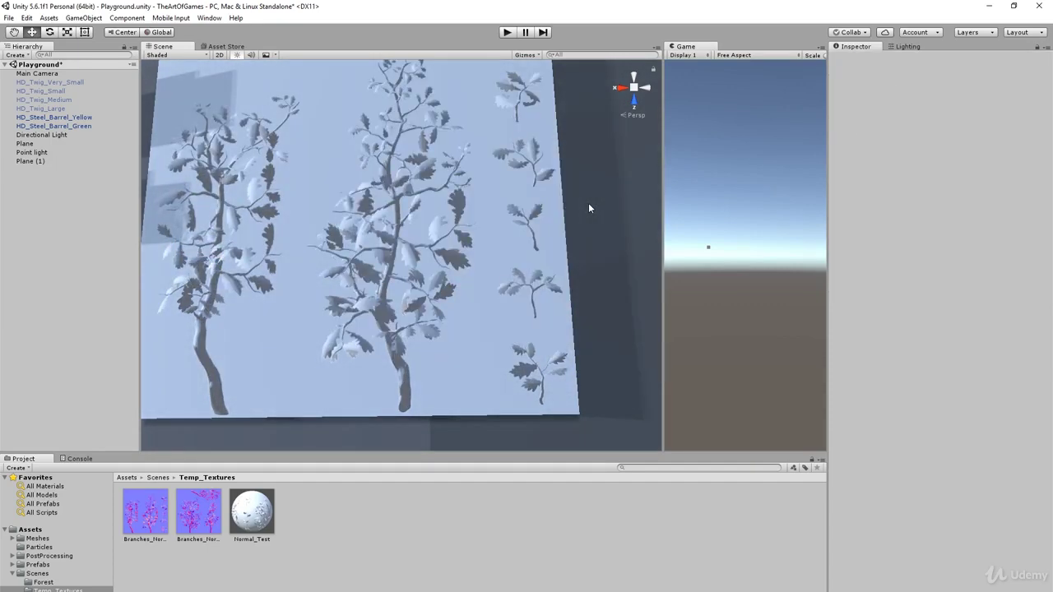
pyautogui.scroll(-2, 408, 285)
pyautogui.scroll(-3, 408, 285)
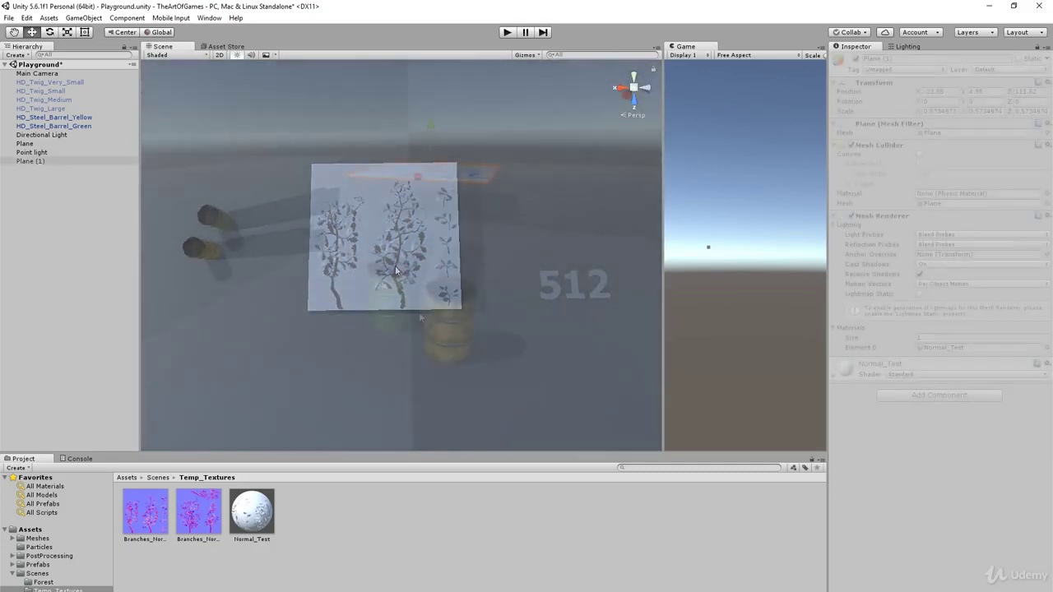